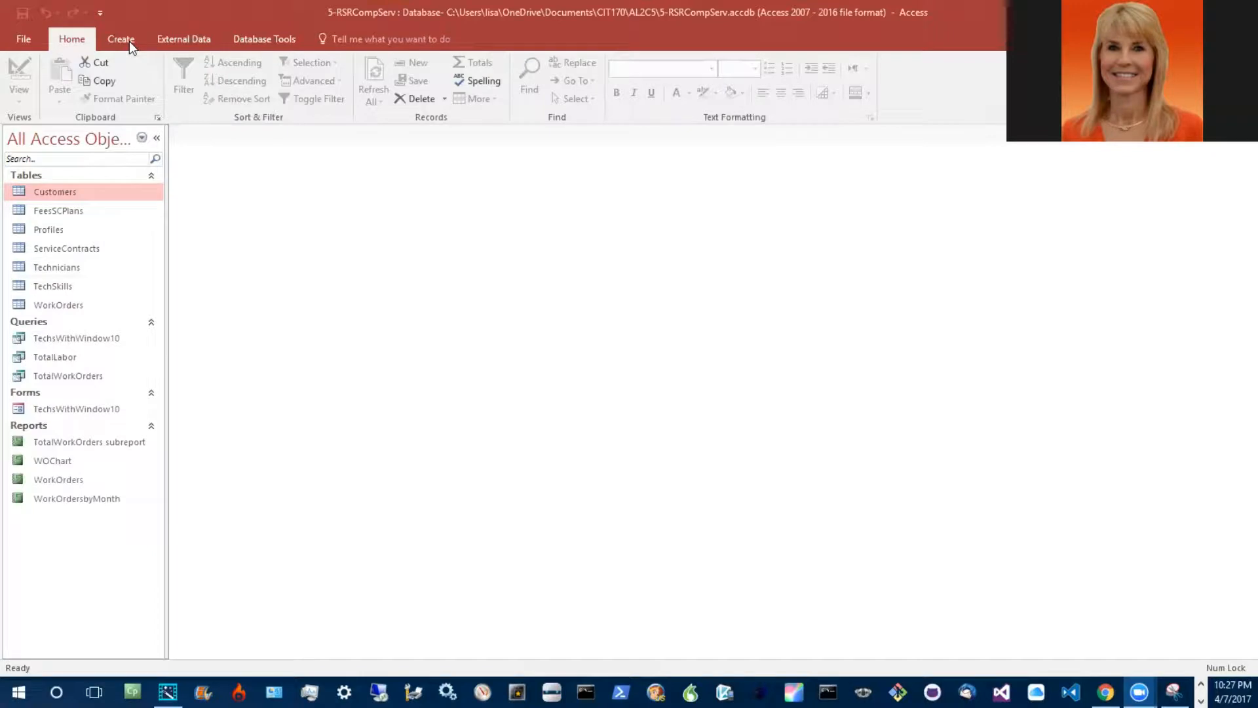
# Step: Create a blank report and place the TechID field from the Technicians table at its upper-left corner
pyautogui.click(129, 40)
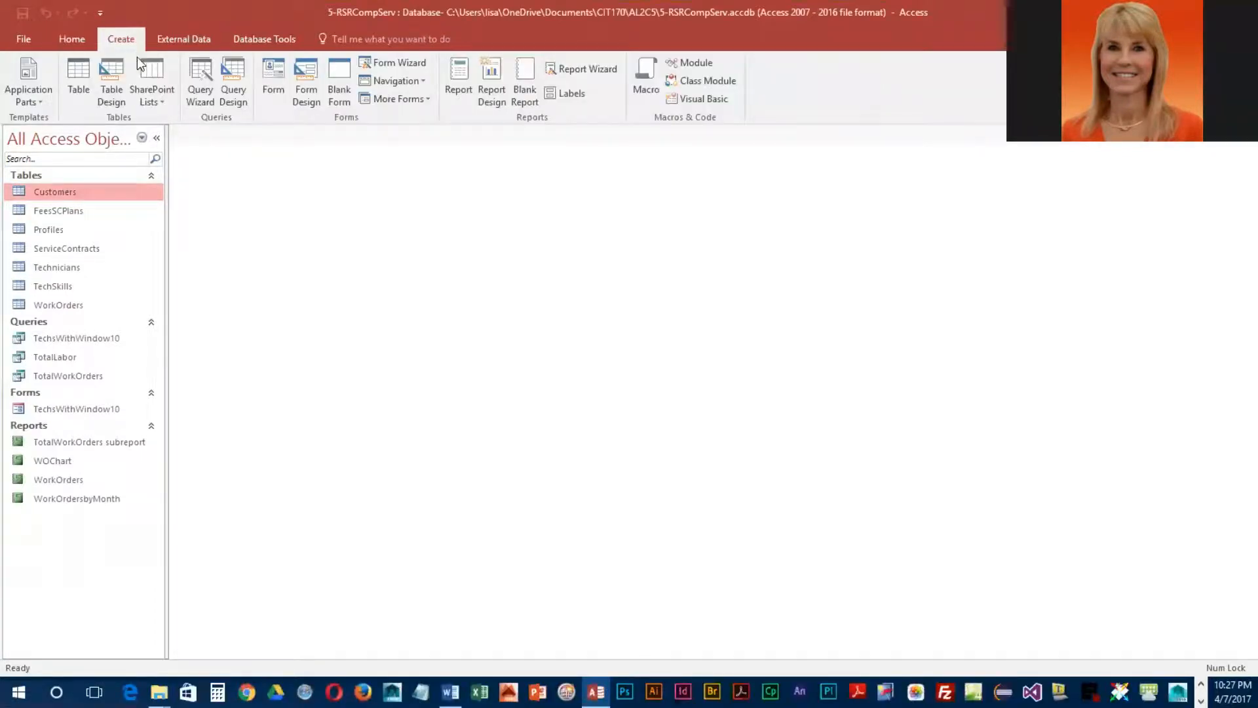
pyautogui.click(525, 84)
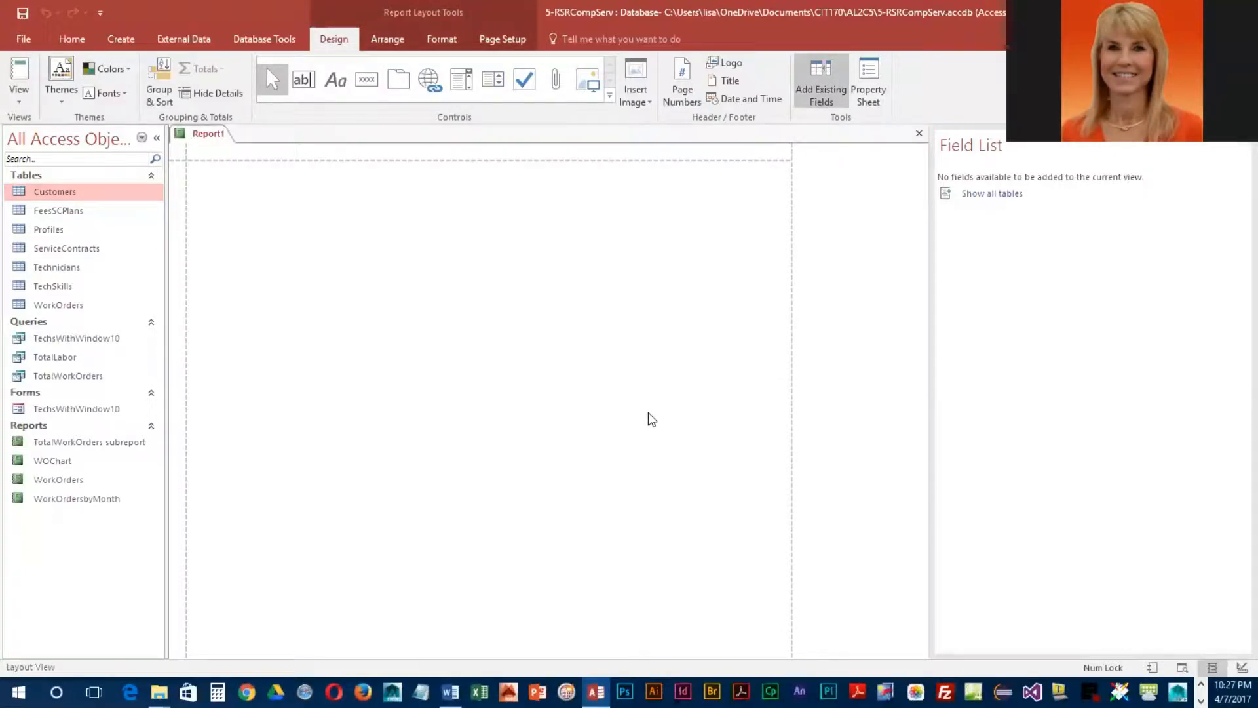
pyautogui.click(1004, 196)
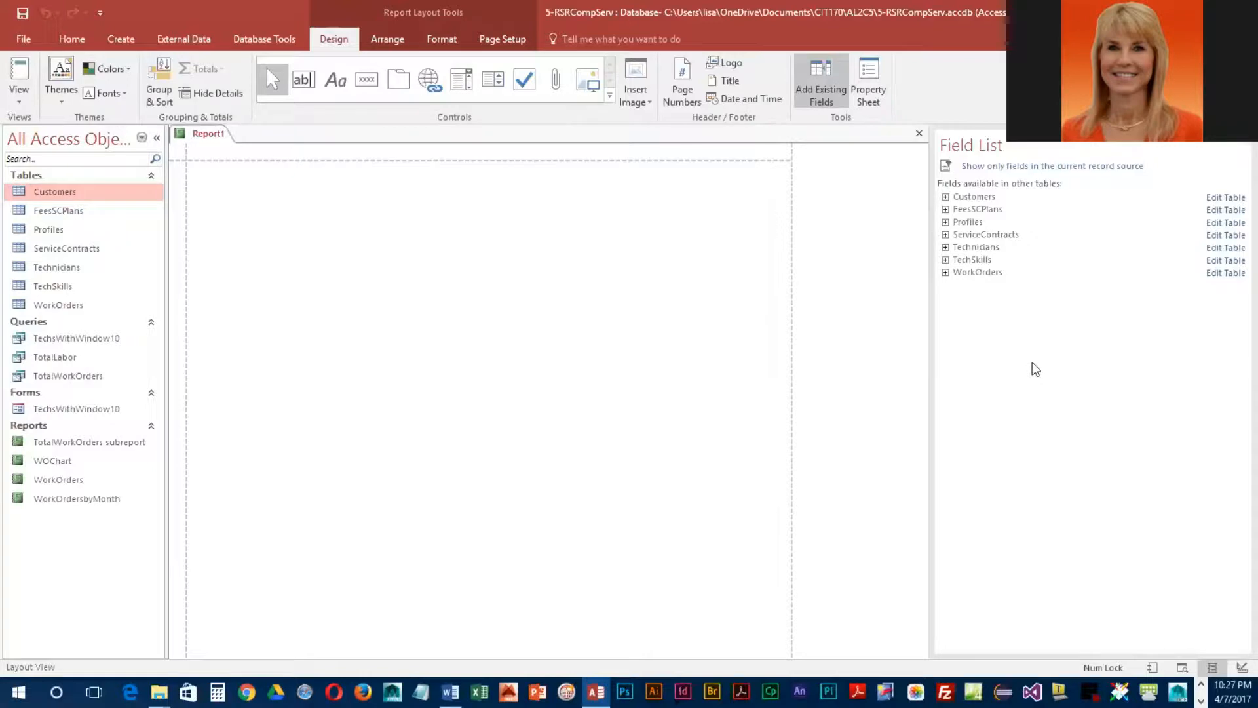
pyautogui.click(946, 247)
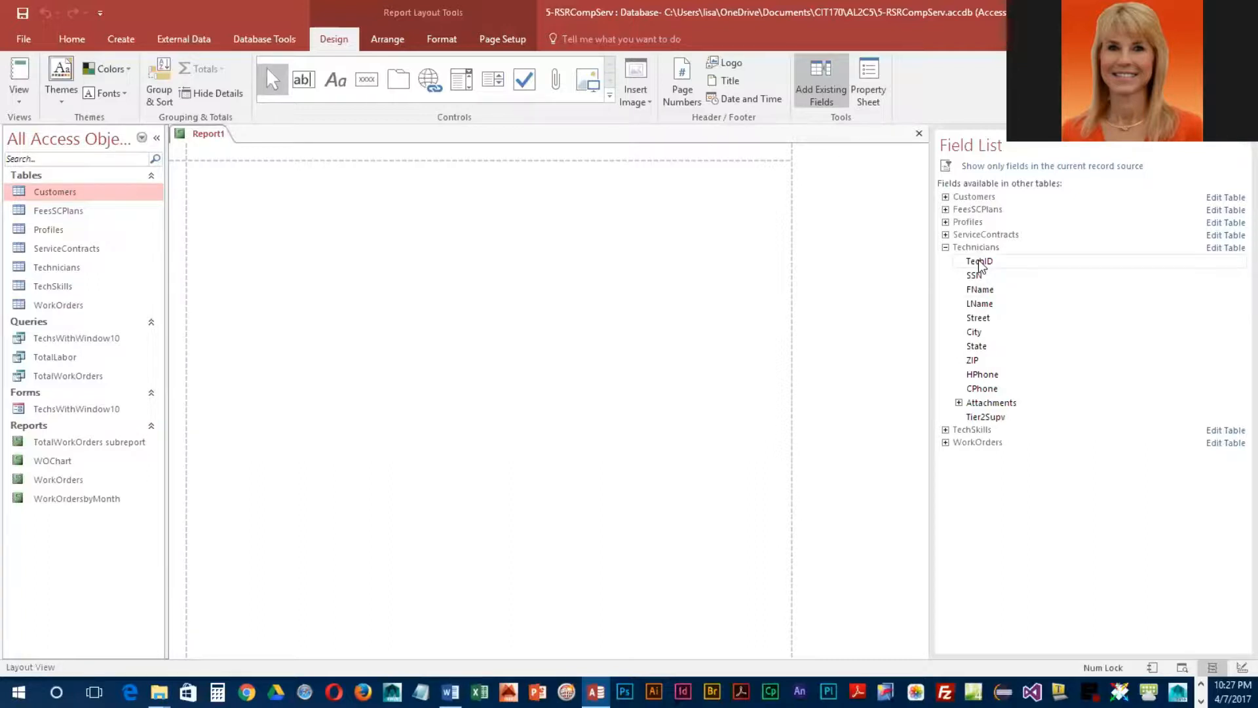
pyautogui.moveTo(977, 259); pyautogui.dragTo(247, 187)
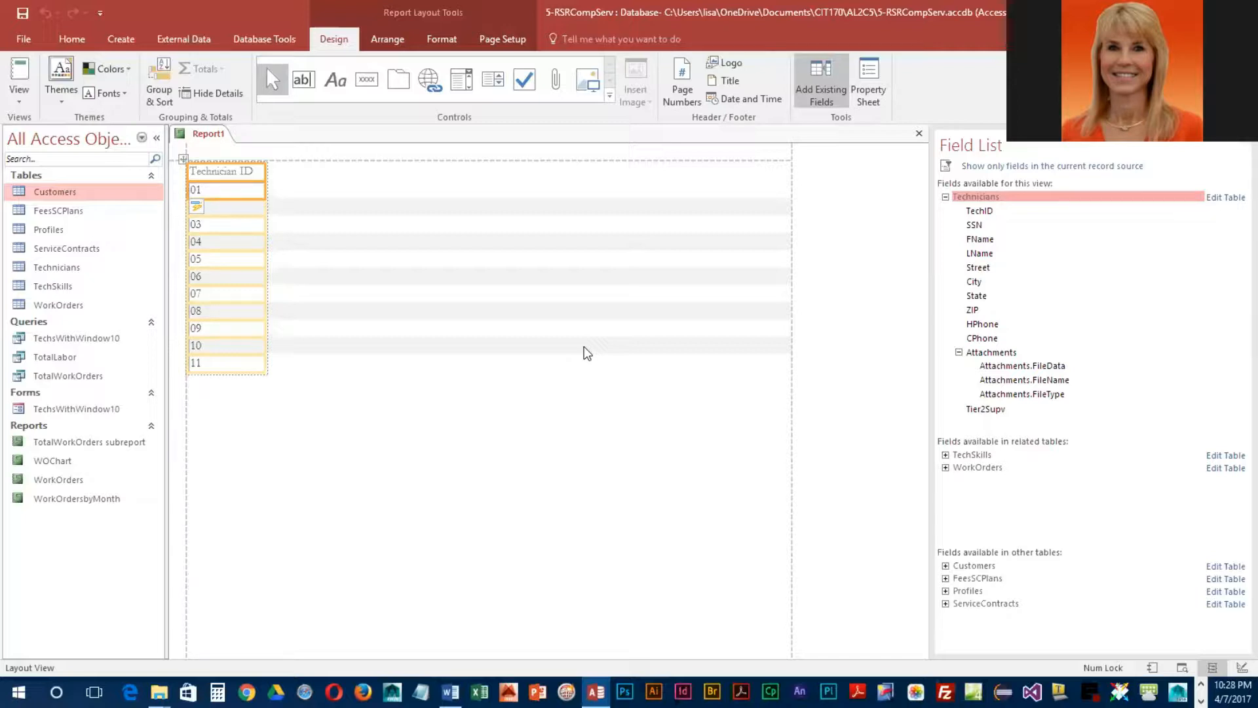
# Step: Change the Technician ID field's layout to Stacked
pyautogui.rightClick(245, 184)
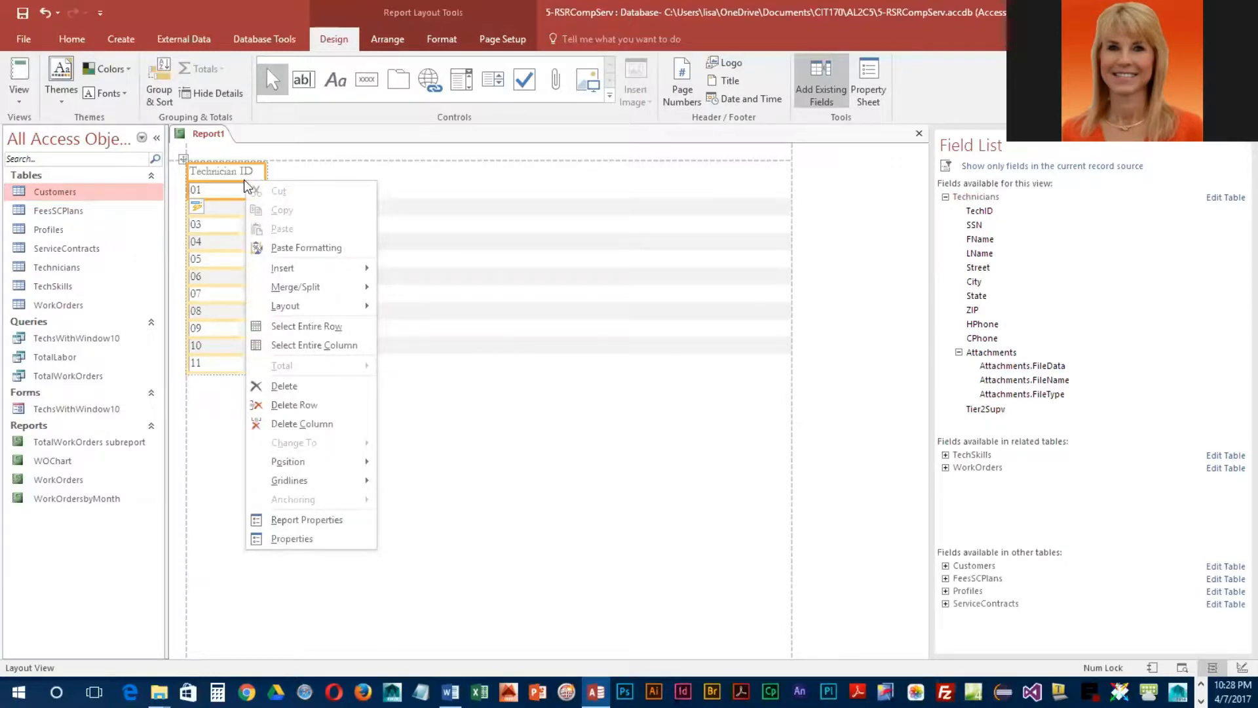
pyautogui.moveTo(354, 311)
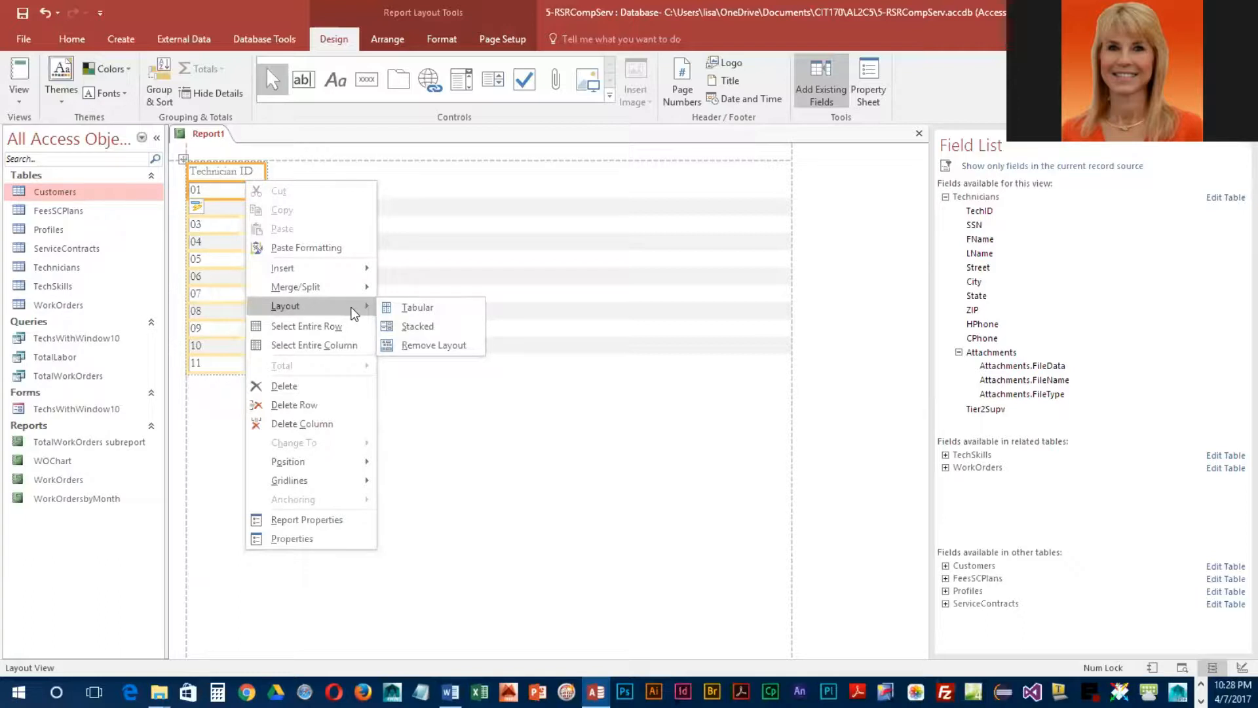
pyautogui.click(420, 327)
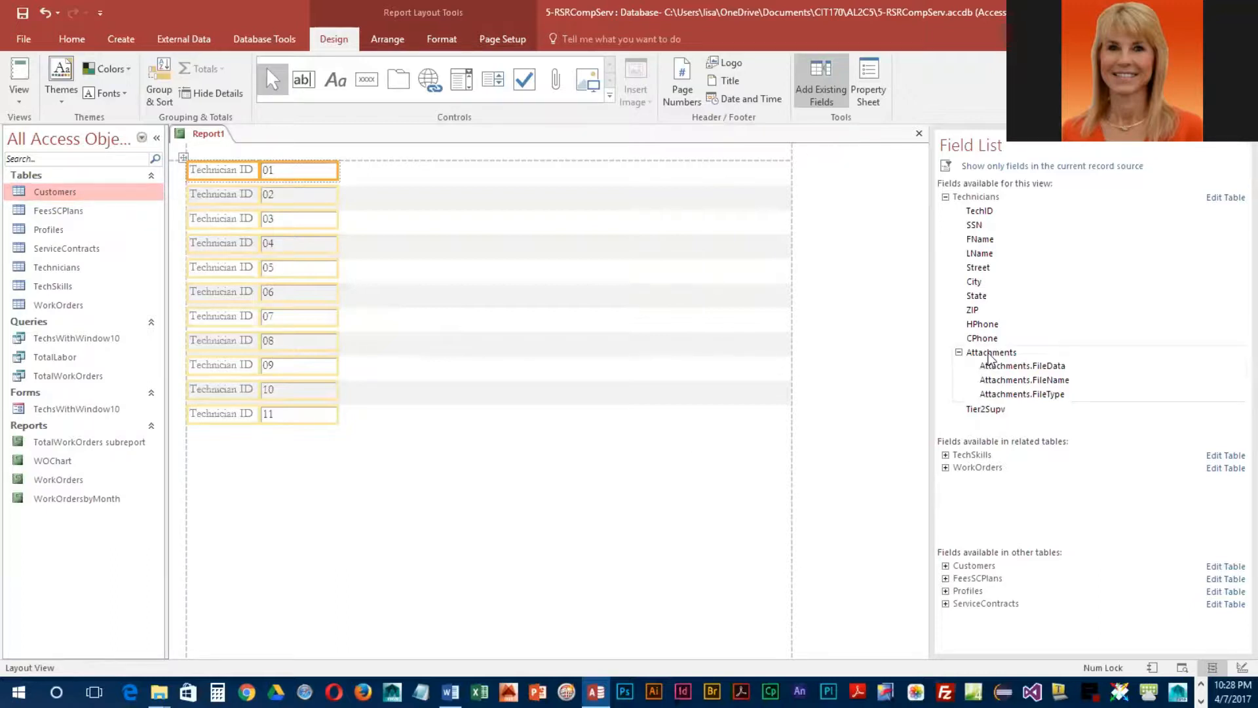
# Step: Add the FName and LName fields from the Technicians table below Technician ID in the stacked layout
pyautogui.moveTo(993, 241); pyautogui.dragTo(299, 185)
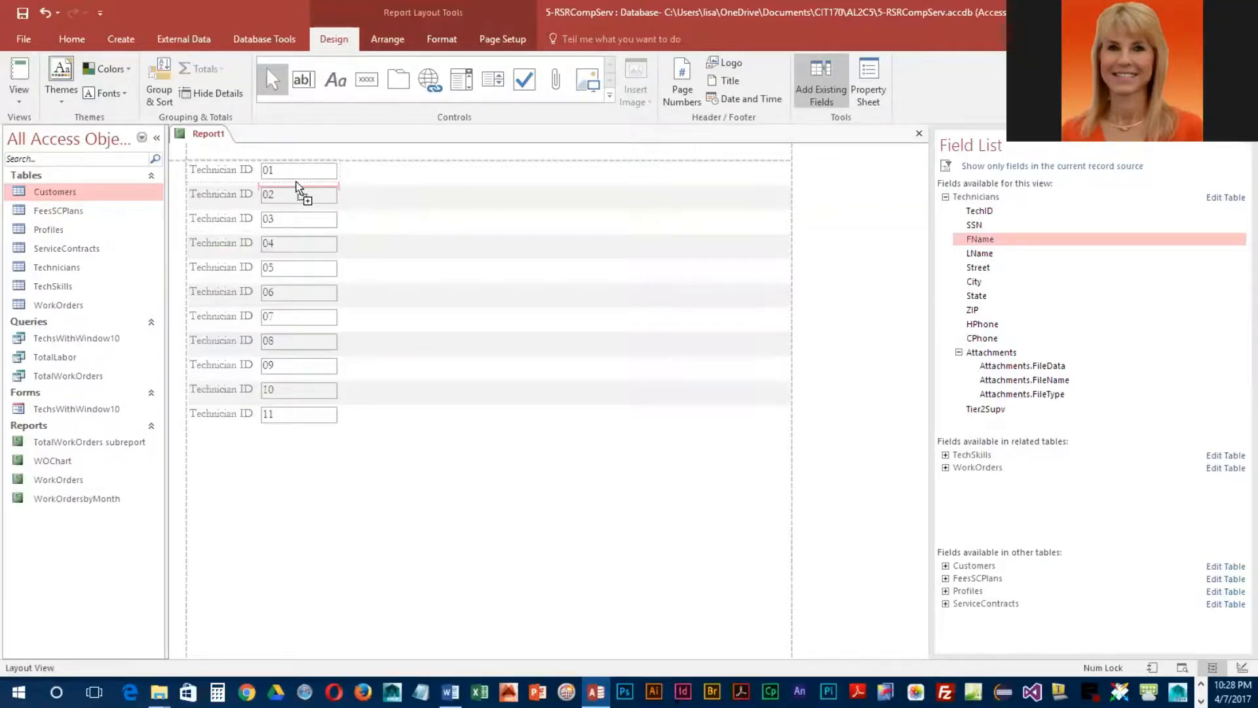
pyautogui.moveTo(296, 186); pyautogui.dragTo(296, 187)
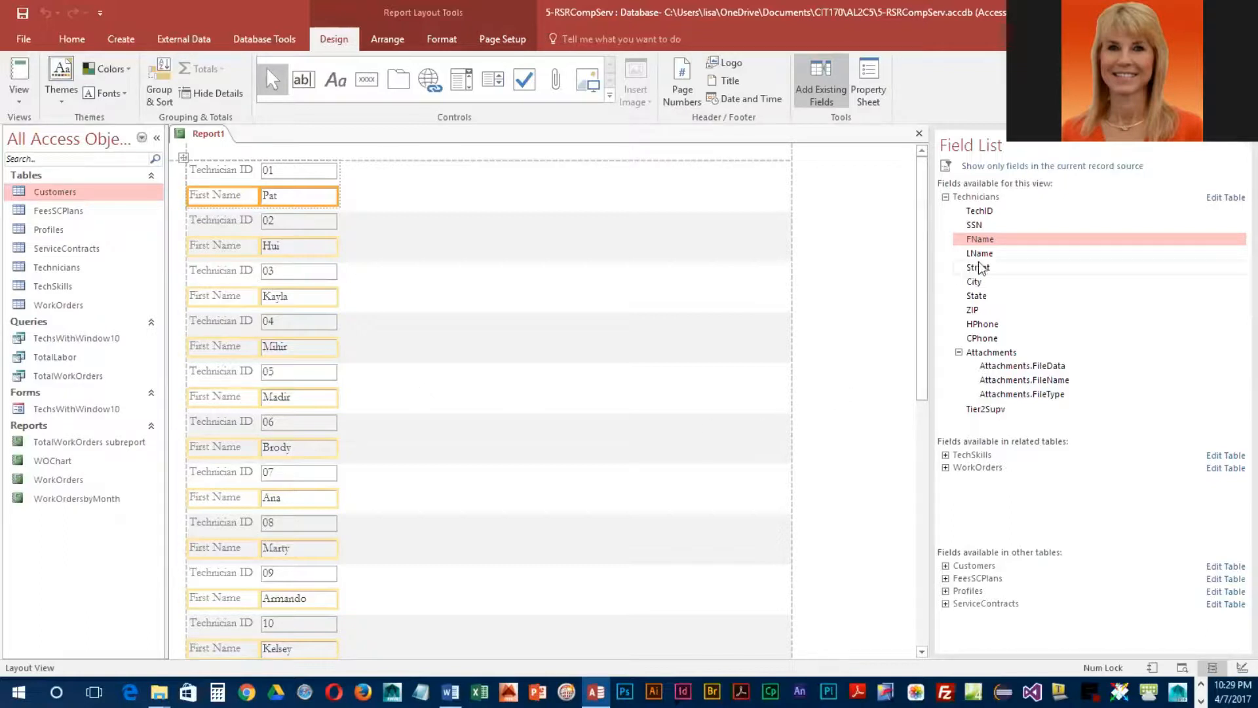
pyautogui.moveTo(993, 257); pyautogui.dragTo(285, 210)
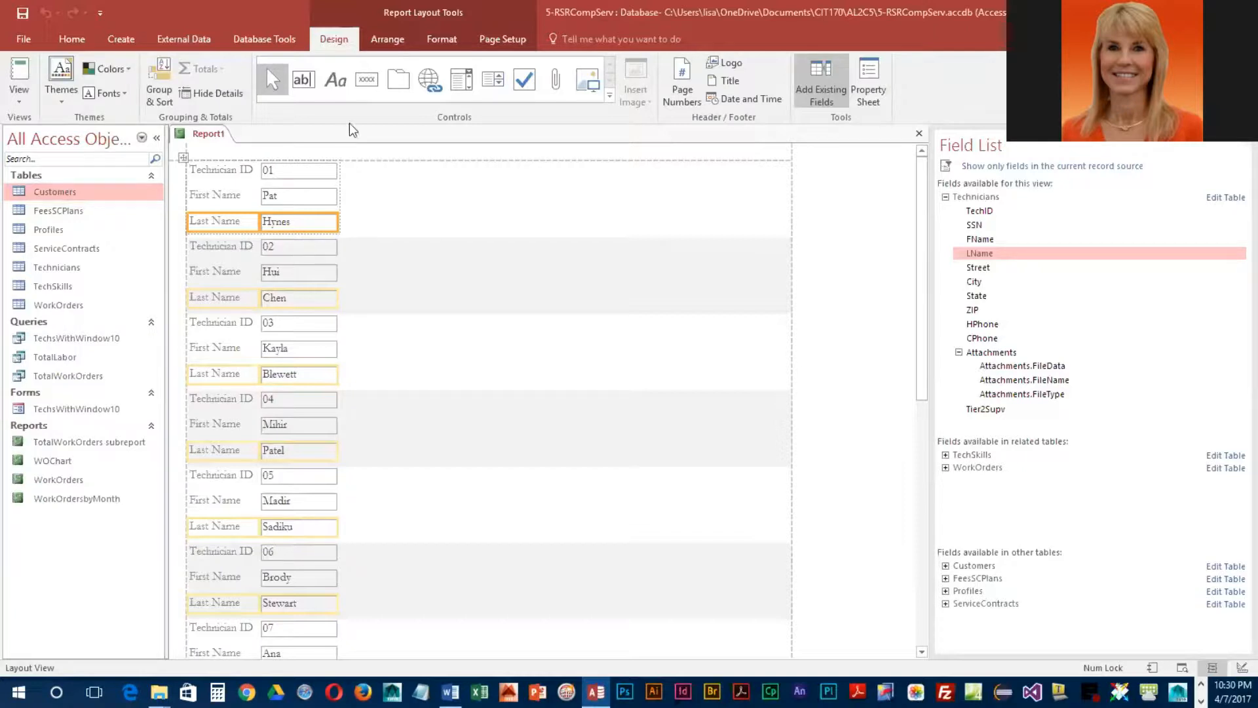
# Step: Insert a tab control directly to the right of the first Technician ID text box
pyautogui.click(392, 84)
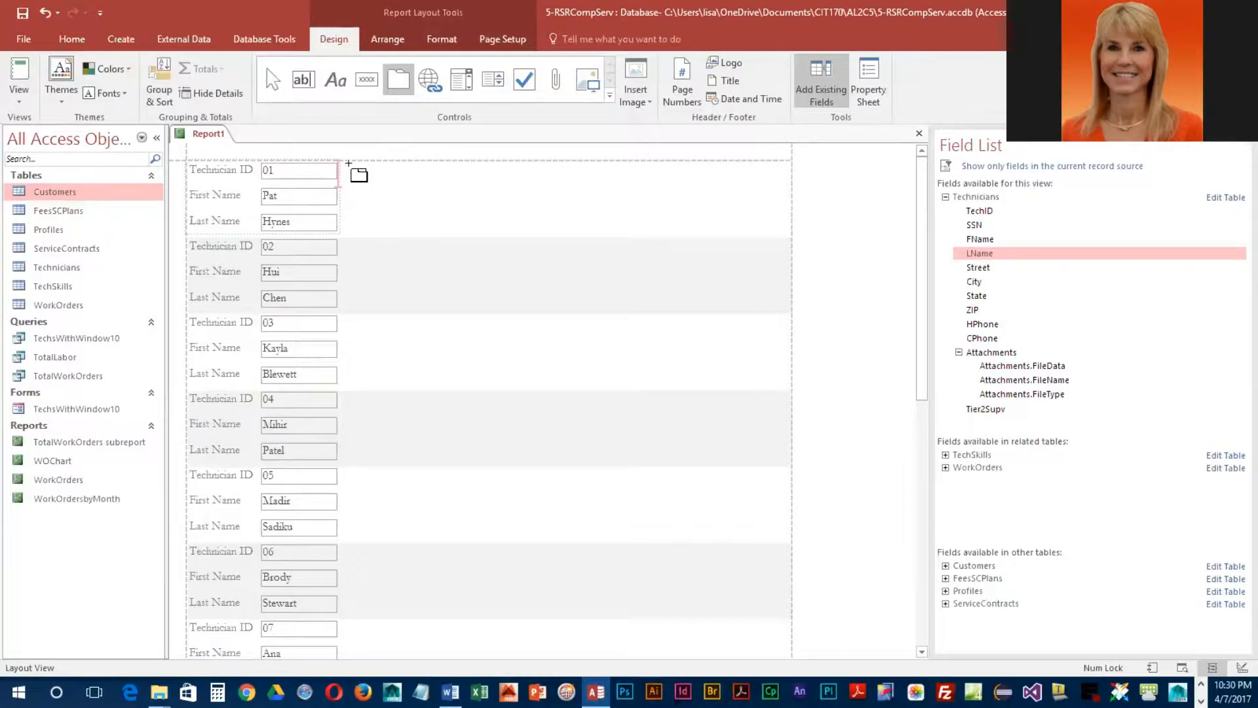
pyautogui.click(349, 163)
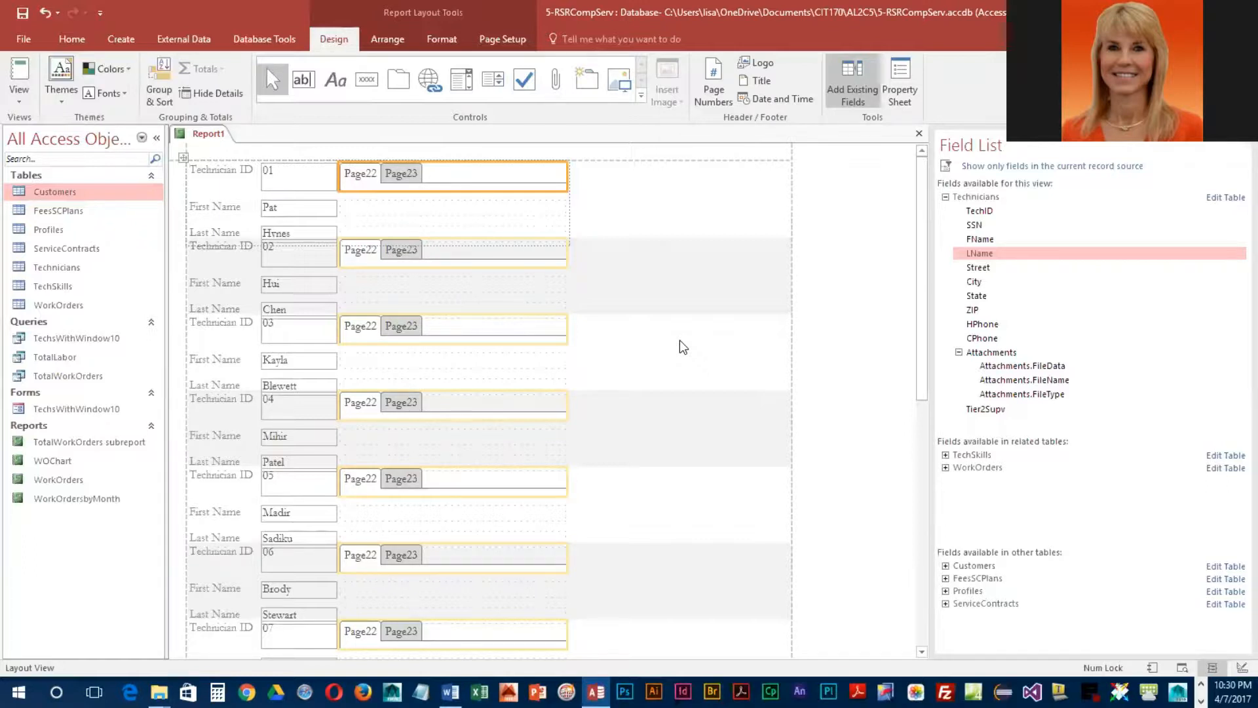
pyautogui.rightClick(440, 175)
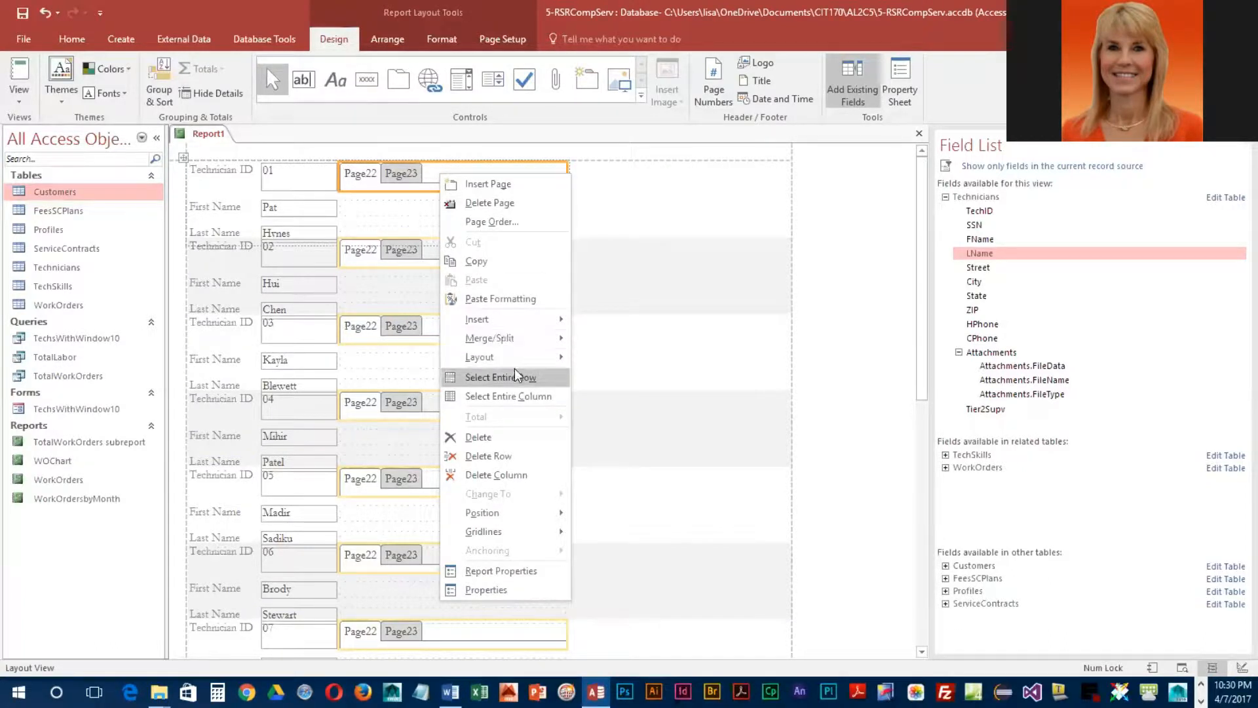
pyautogui.moveTo(520, 355)
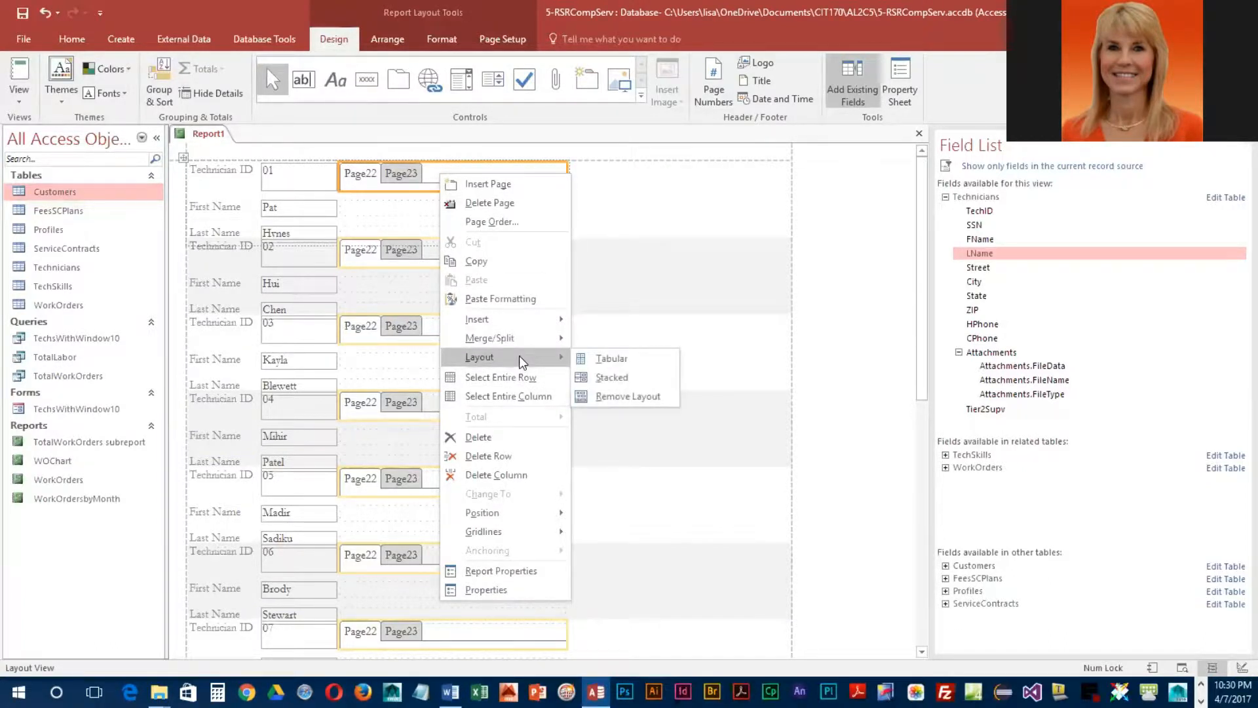
pyautogui.click(601, 397)
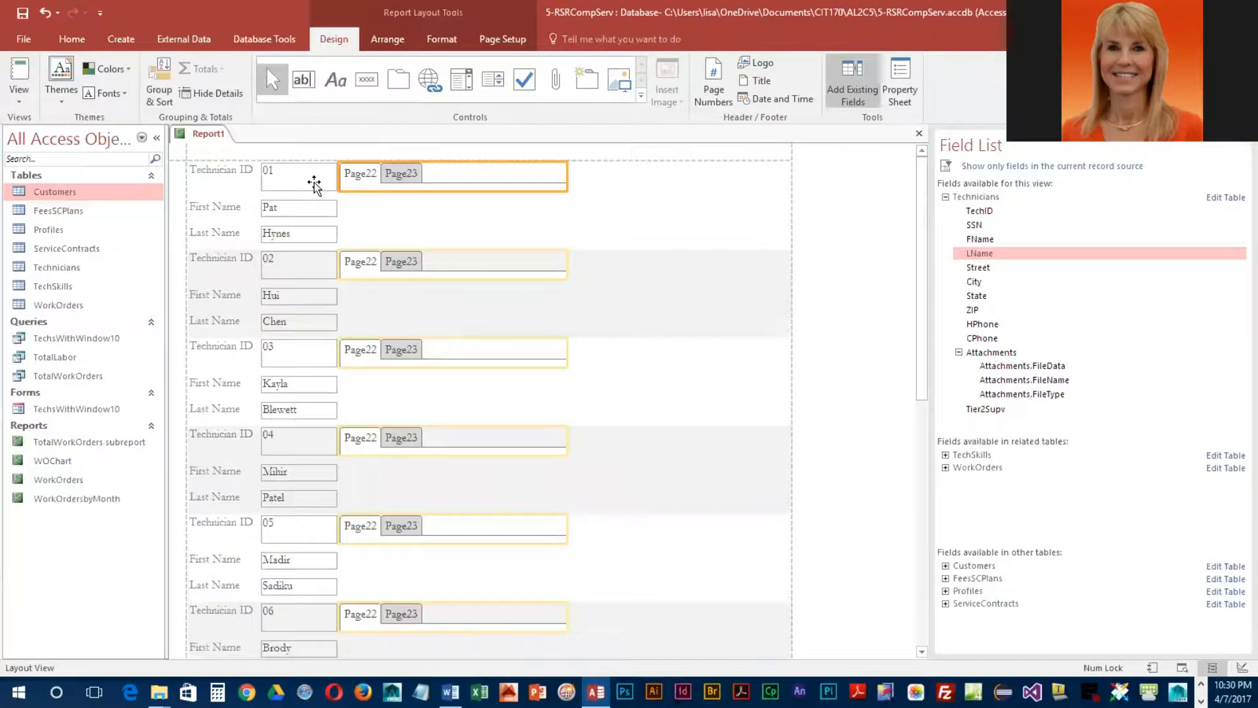
pyautogui.click(46, 13)
# Step: Remove the layout from the tab control so it stands apart from the stacked technician fields
pyautogui.rightClick(451, 175)
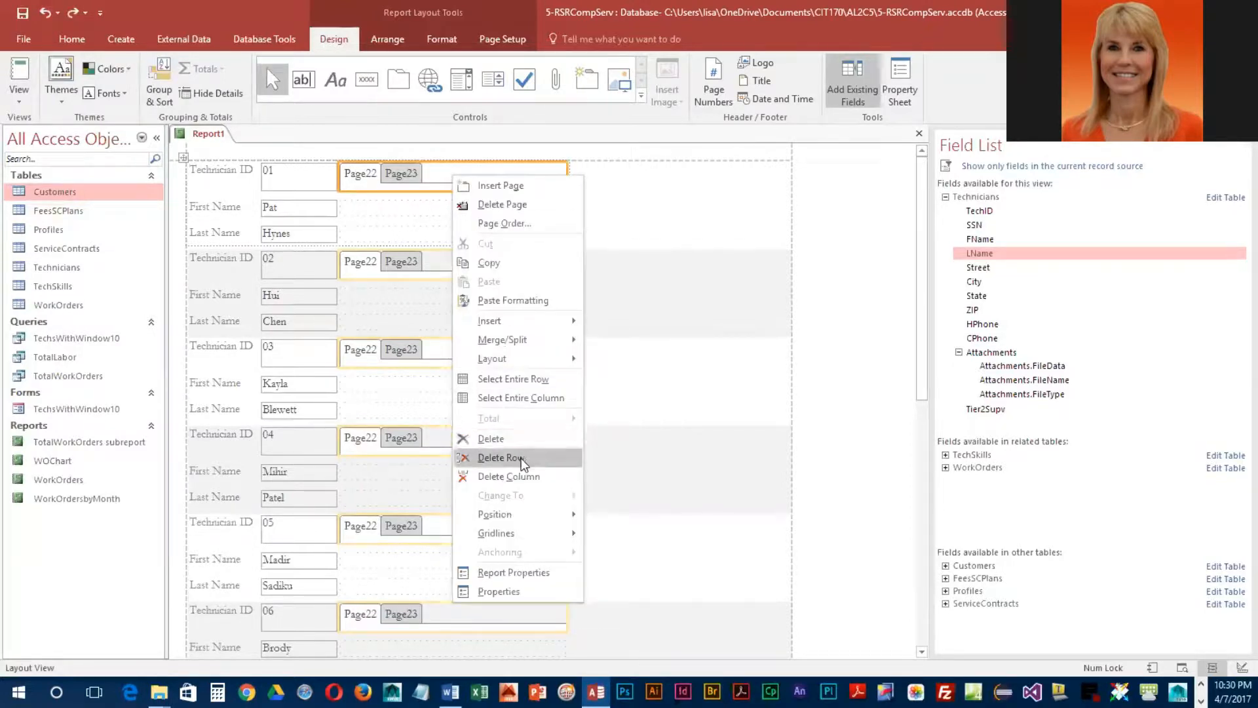
pyautogui.moveTo(526, 363)
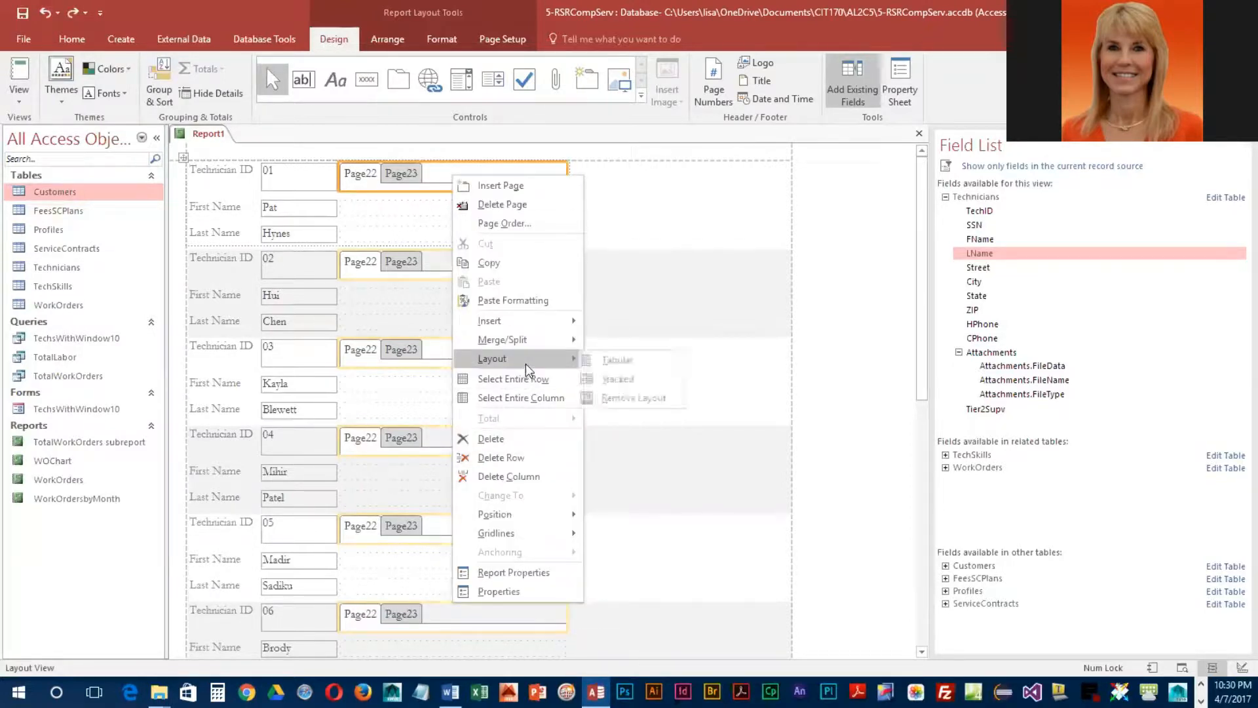
pyautogui.click(616, 399)
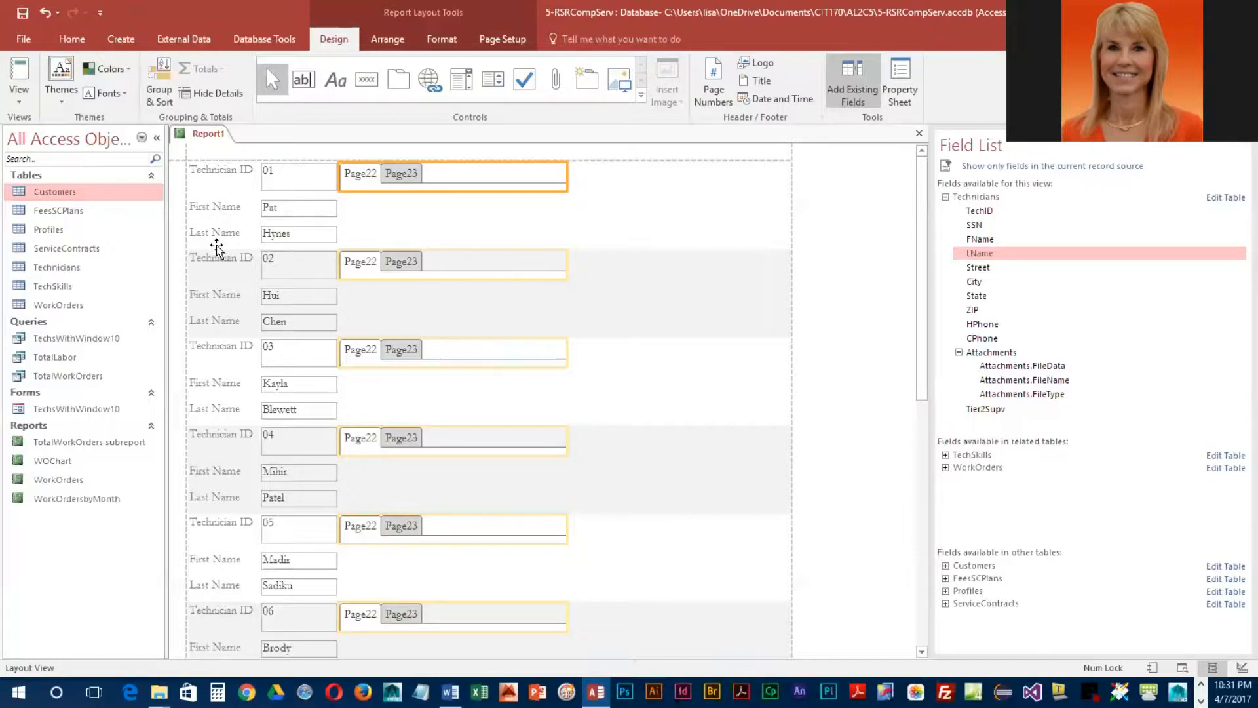
# Step: Add the HPhone and CPhone fields from the Technicians table below Last Name in the stacked layout
pyautogui.moveTo(984, 324); pyautogui.dragTo(310, 240)
pyautogui.moveTo(983, 338); pyautogui.dragTo(315, 271)
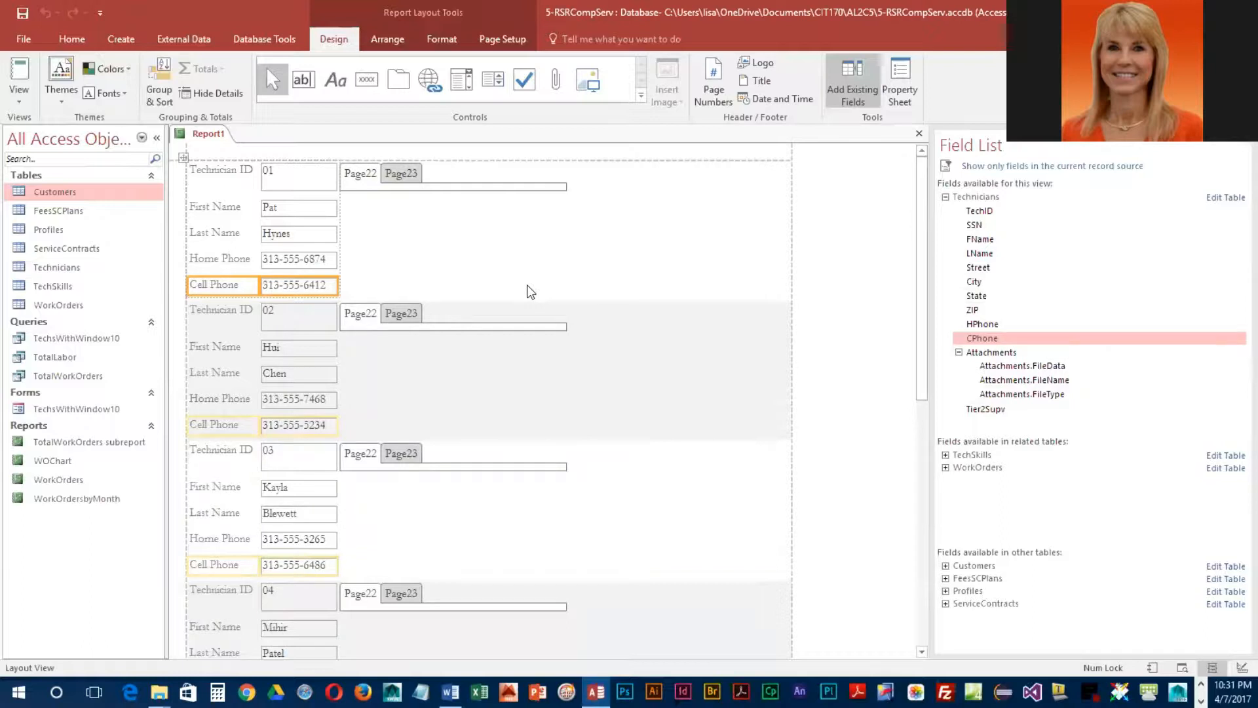
# Step: Select the whole tab control and extend its lower edge down to align with the bottom of the Cell Phone field
pyautogui.click(486, 190)
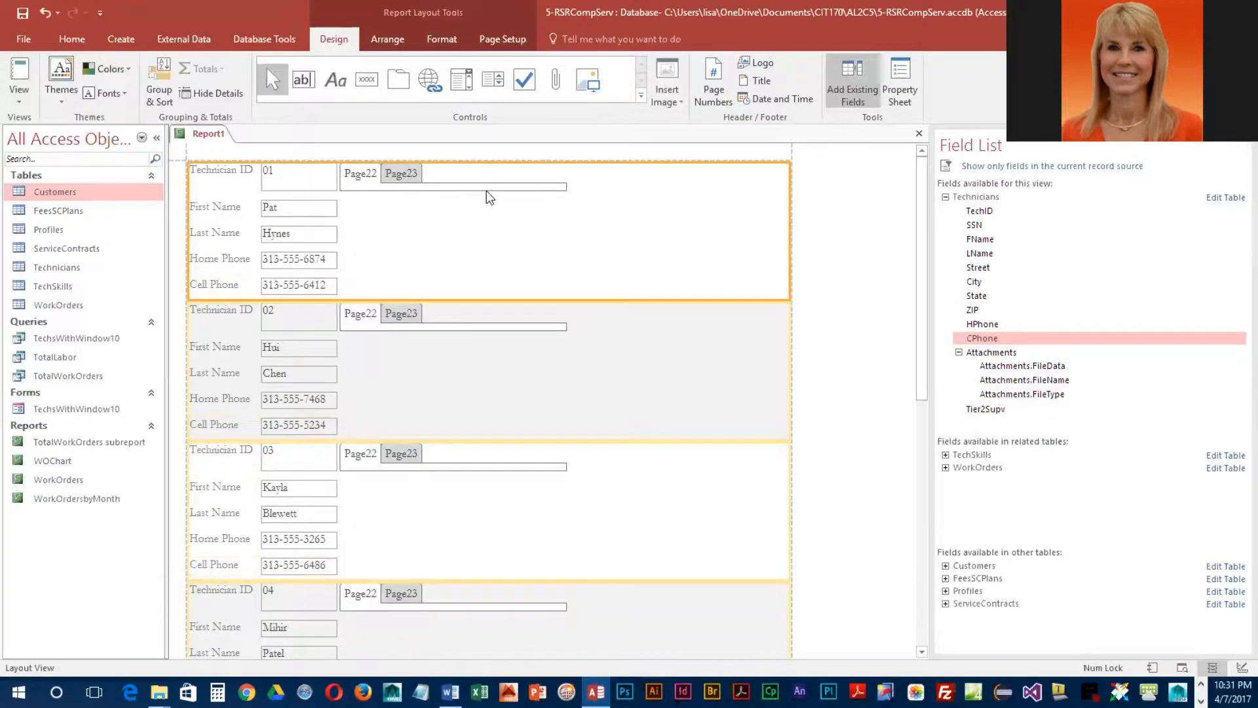
pyautogui.click(390, 174)
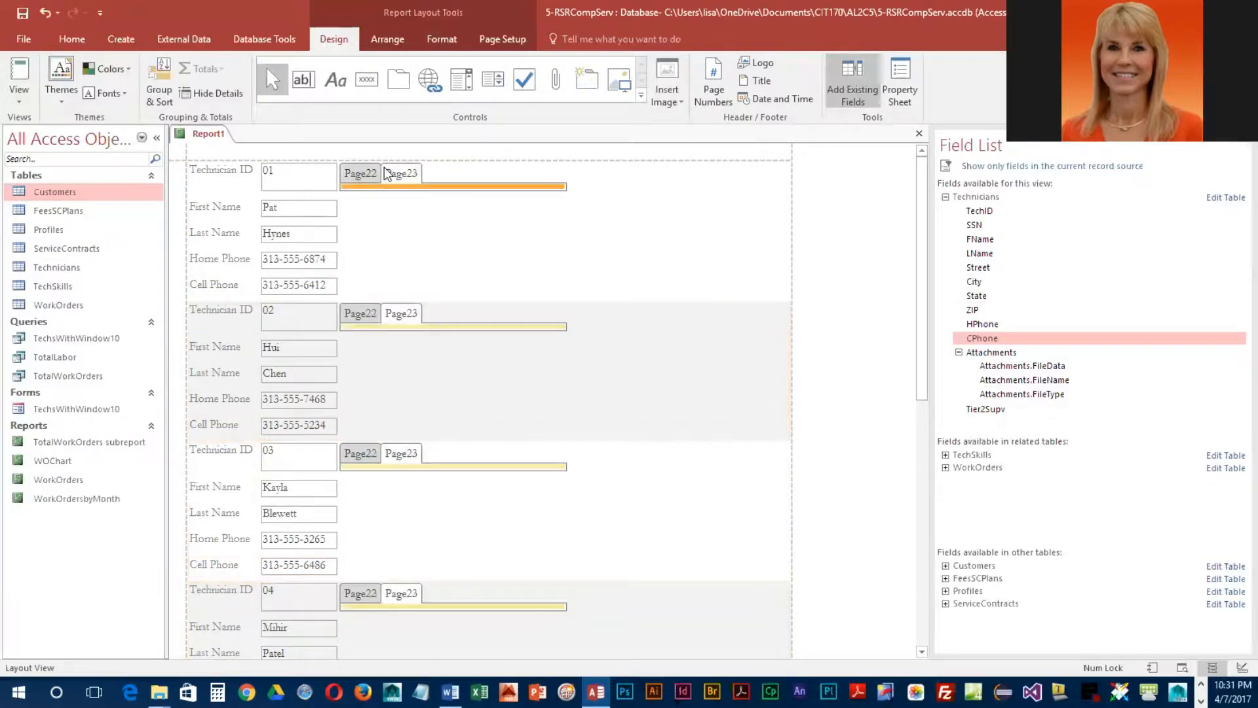
pyautogui.click(367, 172)
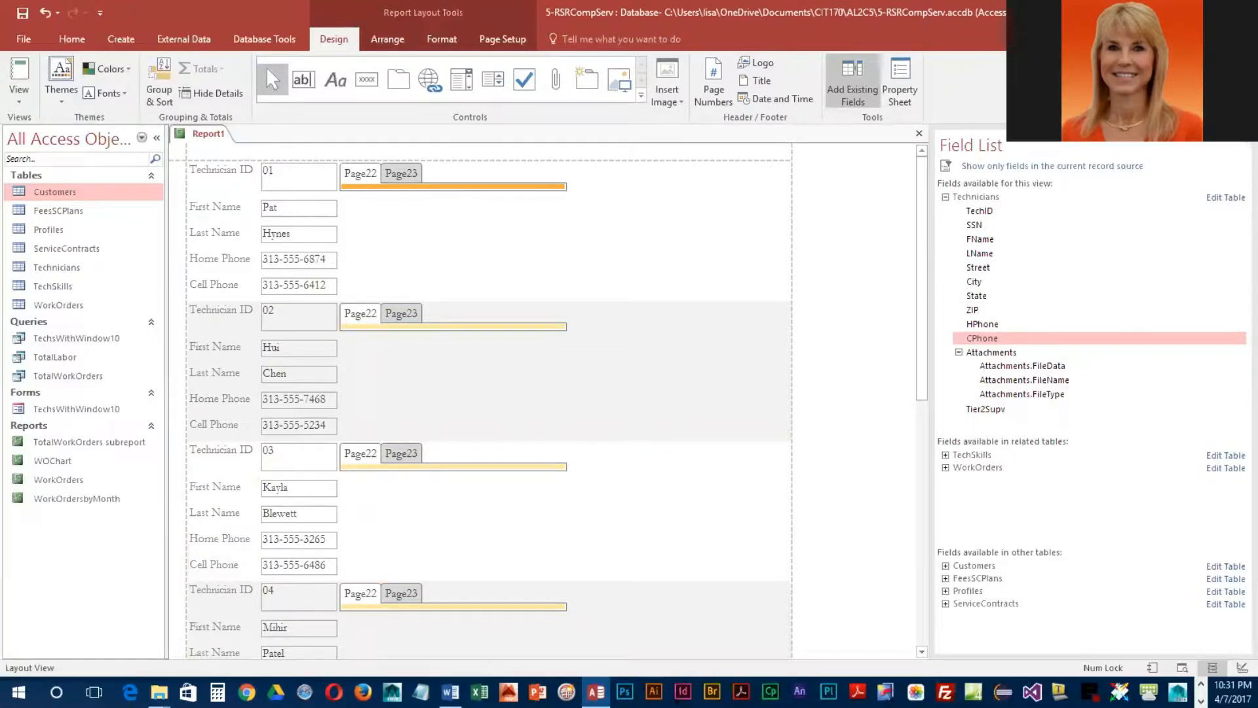
pyautogui.click(364, 175)
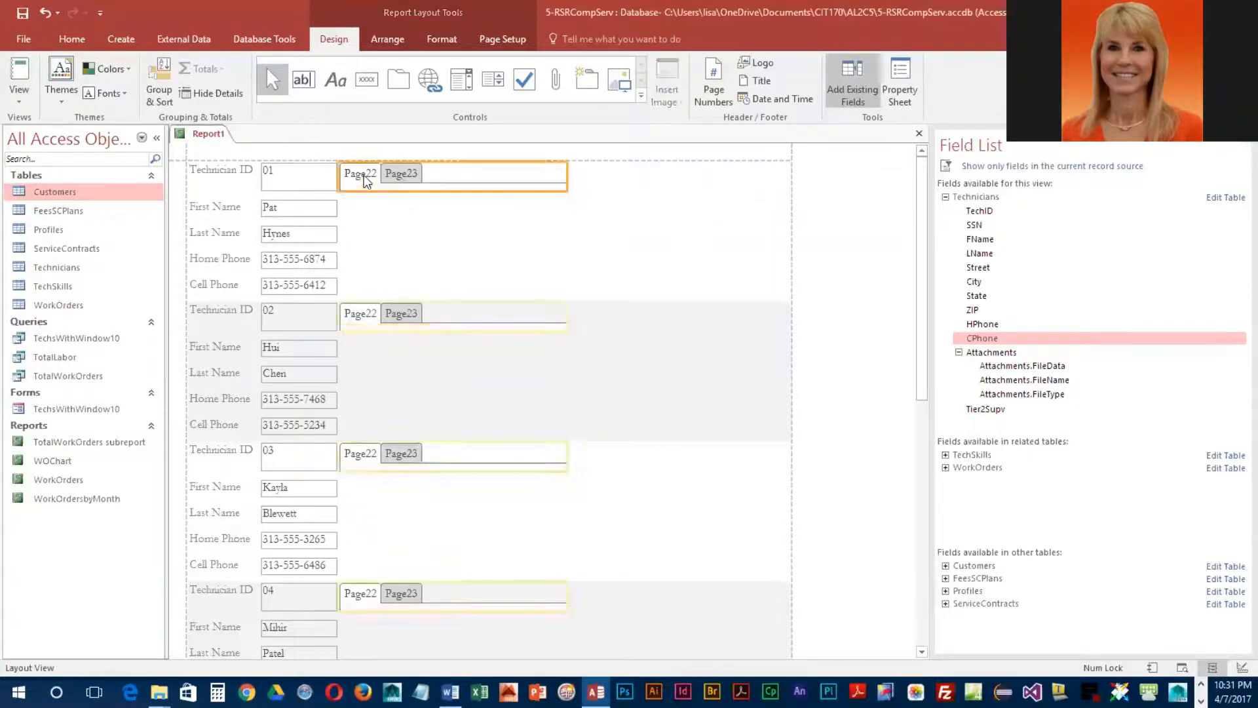
pyautogui.moveTo(463, 191); pyautogui.dragTo(447, 295)
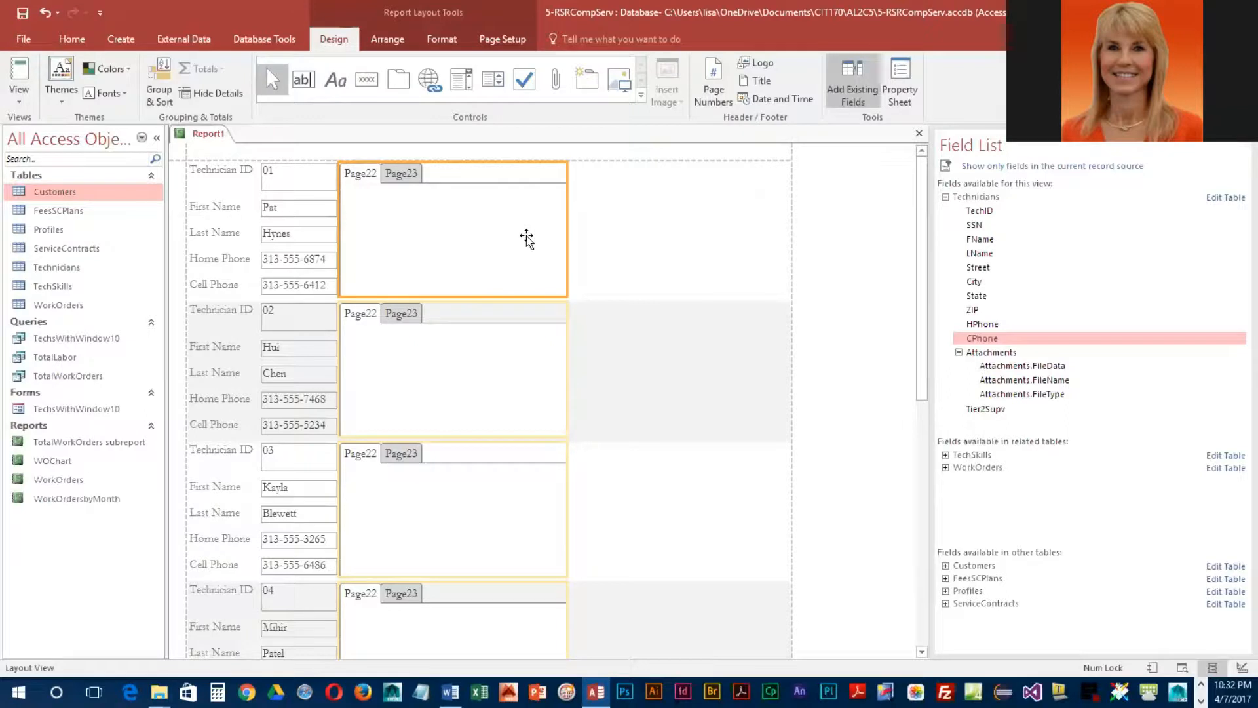
pyautogui.moveTo(426, 297); pyautogui.dragTo(426, 293)
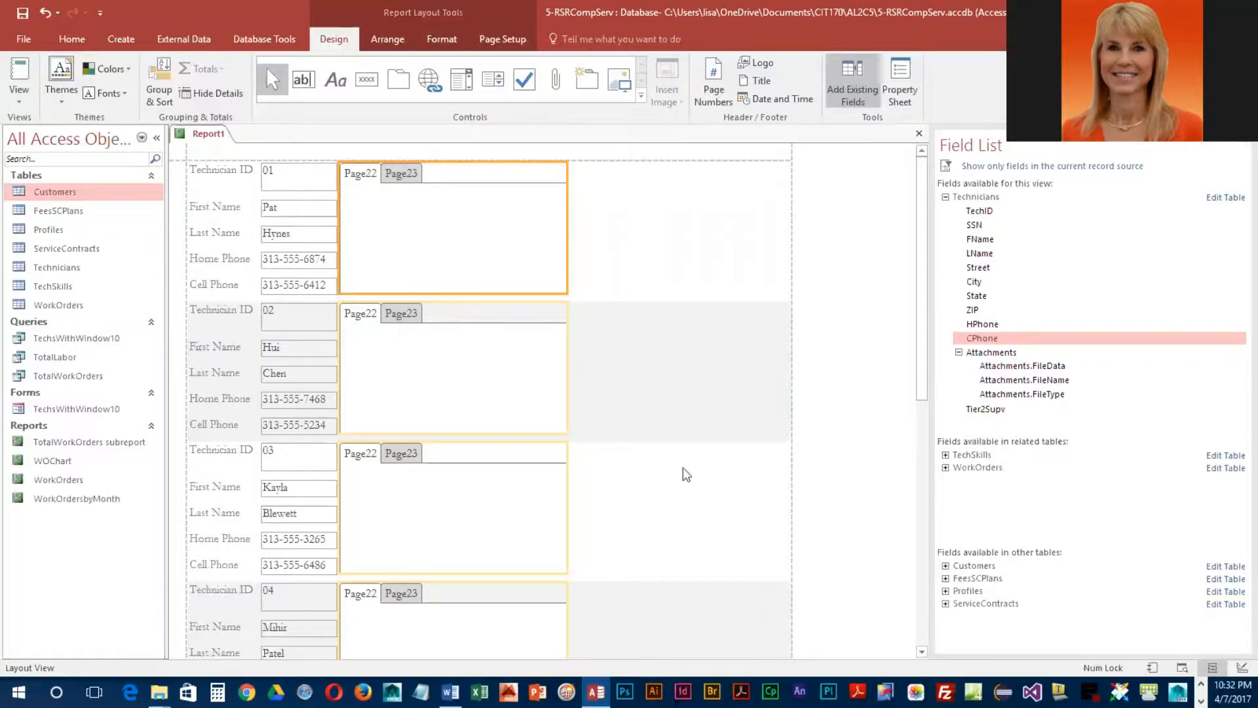
# Step: Add the Certifications field from the related TechSkills table to the upper-left area of the first tab page
pyautogui.click(946, 454)
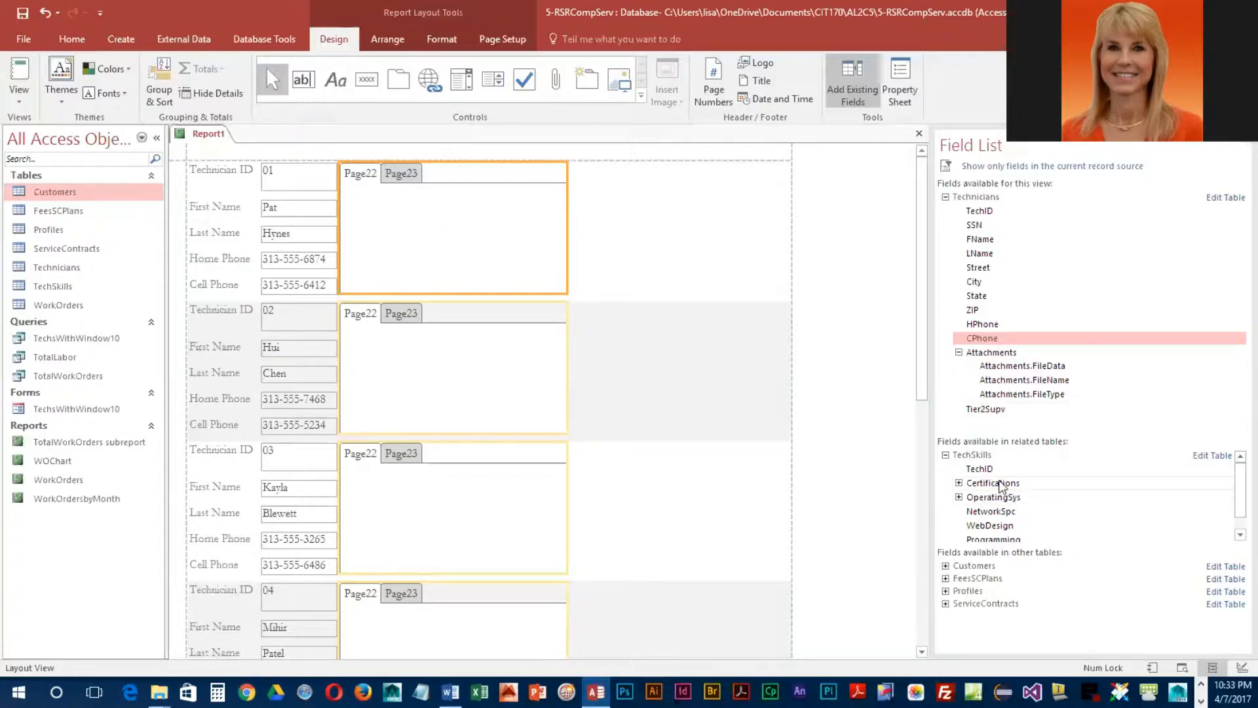
pyautogui.moveTo(1014, 488); pyautogui.dragTo(420, 241)
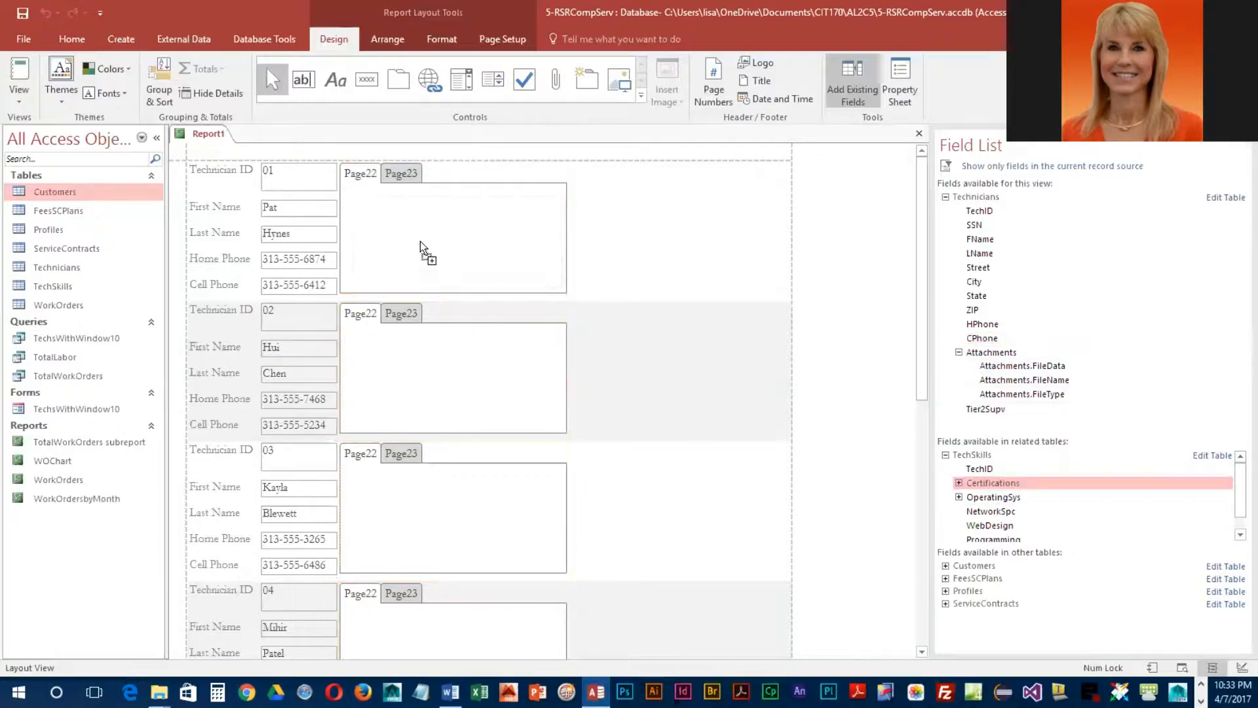
pyautogui.moveTo(372, 197); pyautogui.dragTo(372, 198)
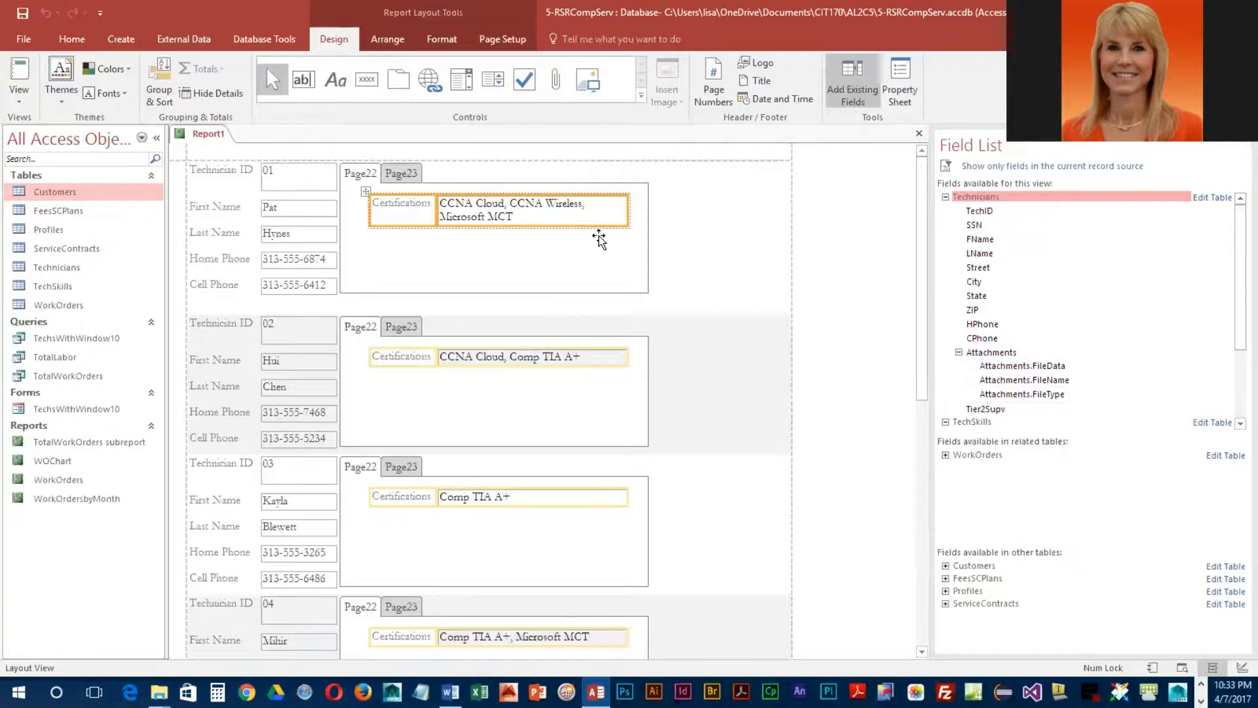
pyautogui.rightClick(545, 207)
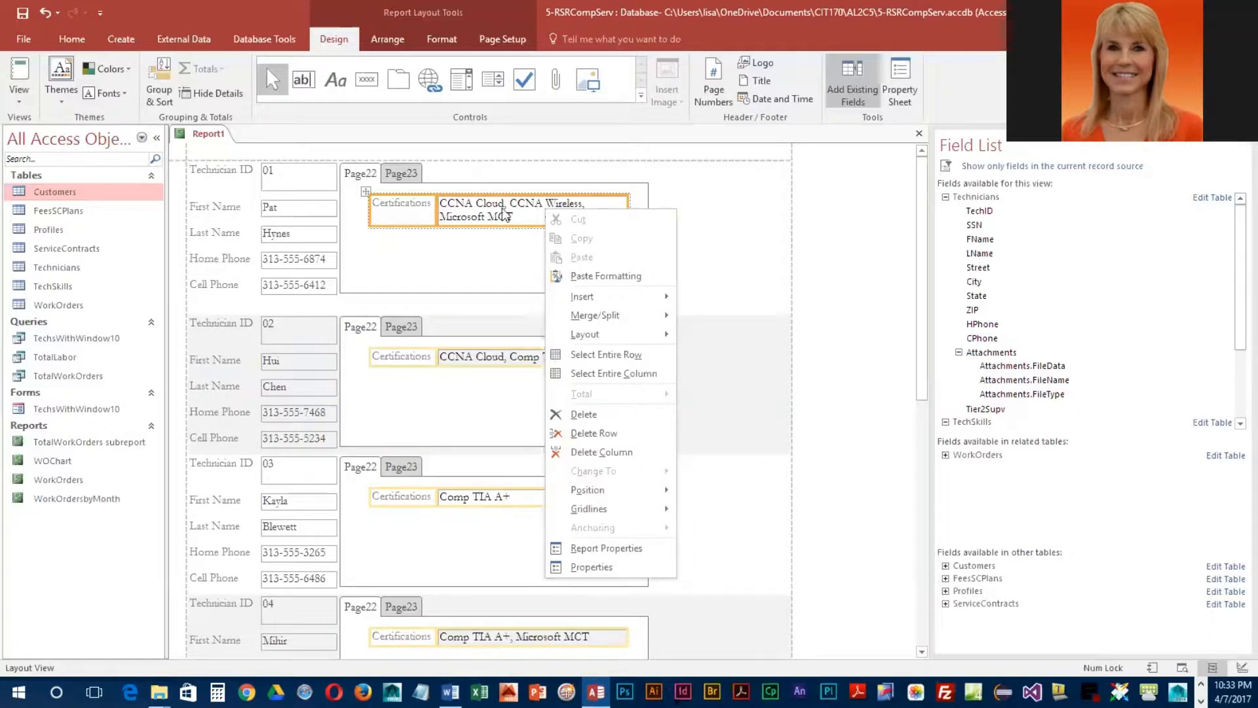
pyautogui.click(369, 196)
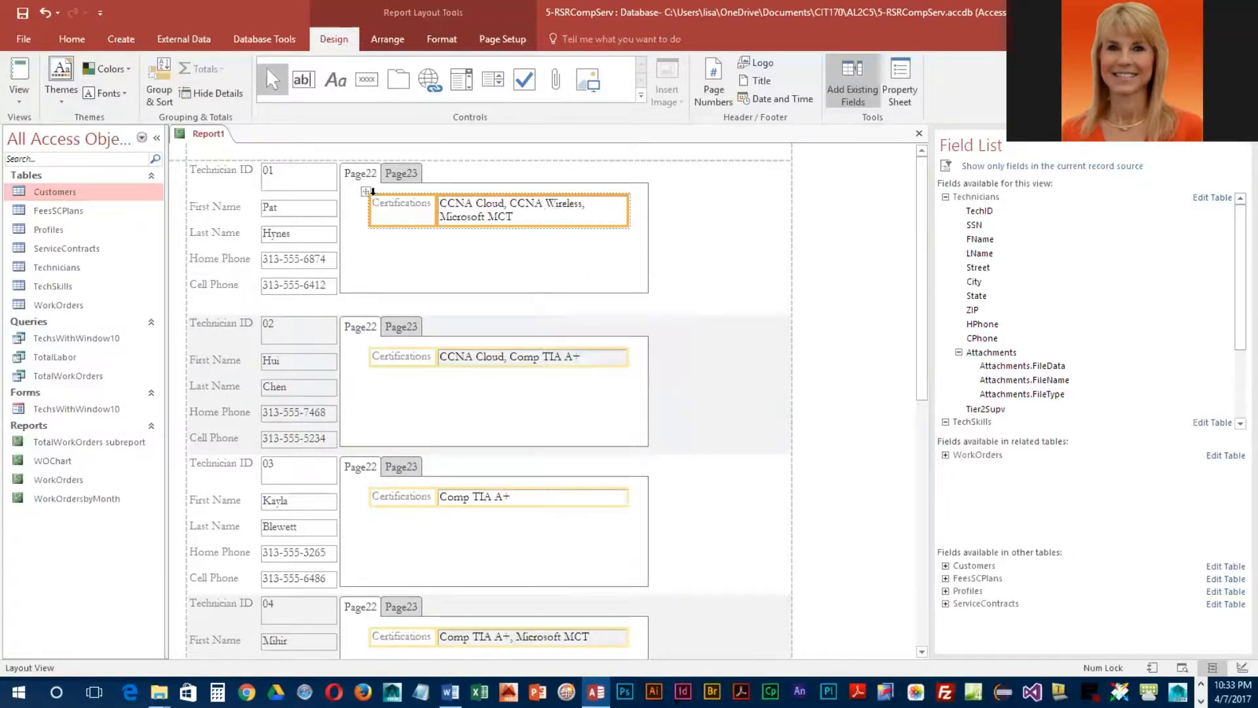
pyautogui.rightClick(380, 198)
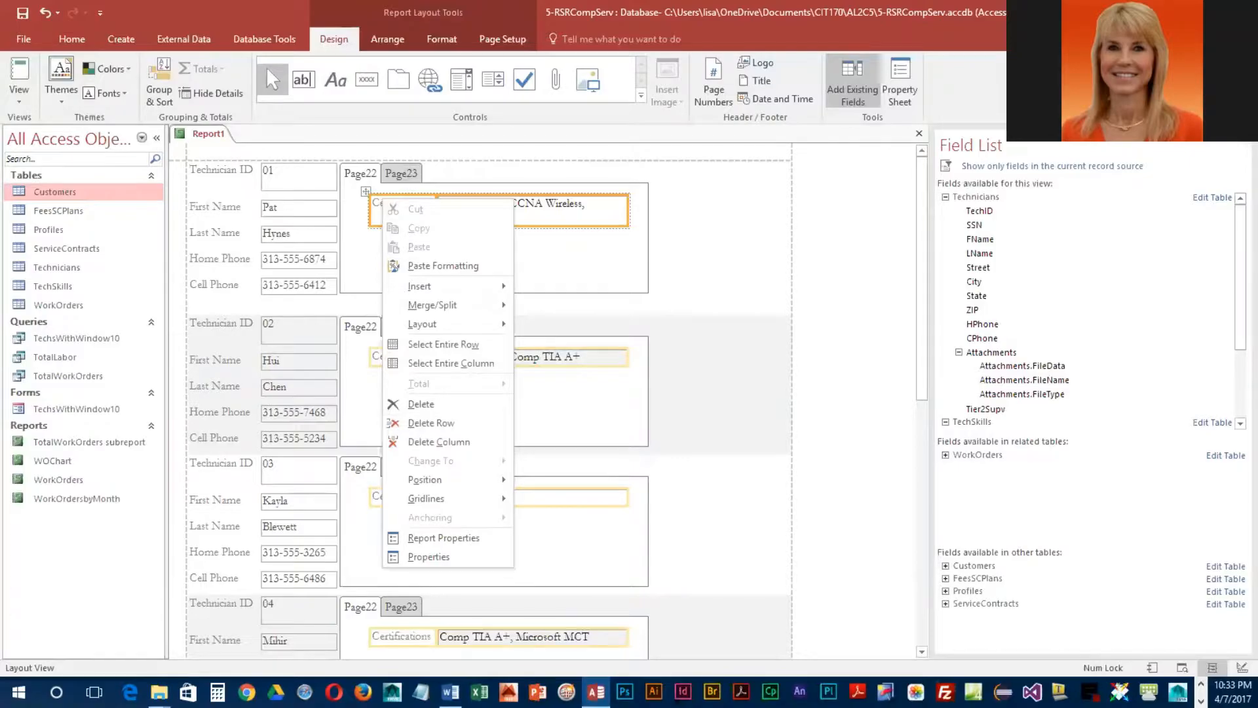
pyautogui.press('Escape')
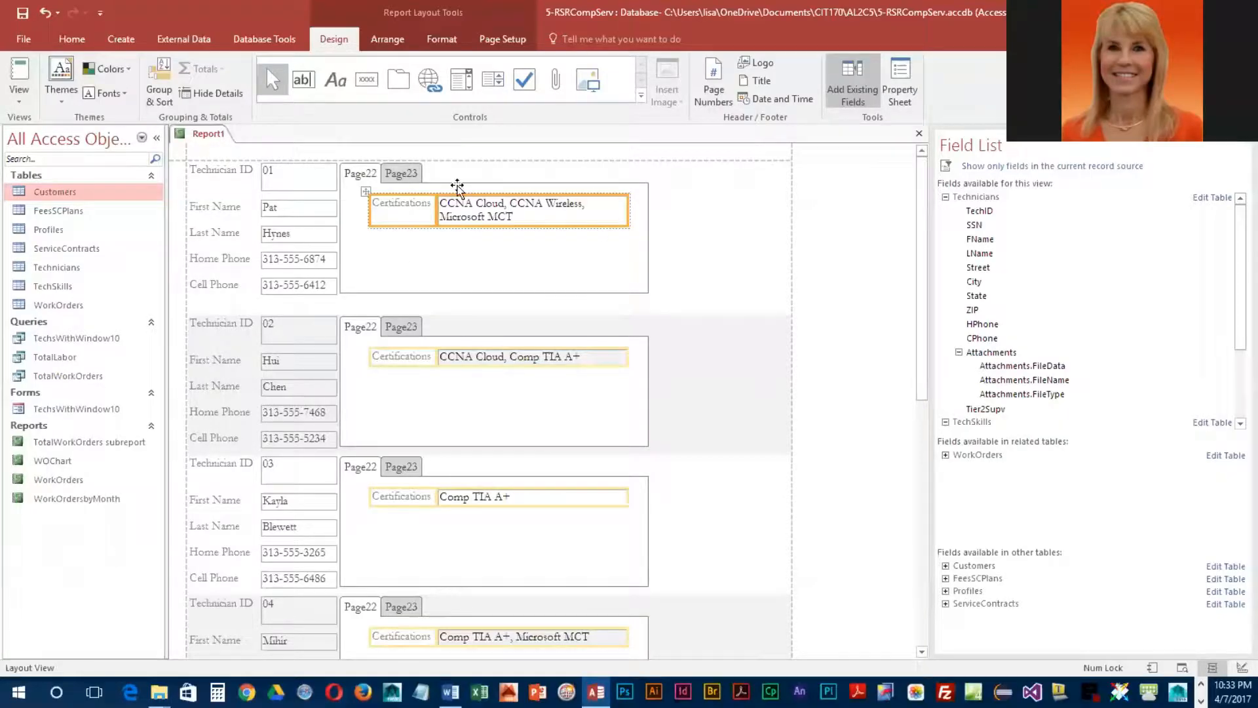
pyautogui.click(479, 258)
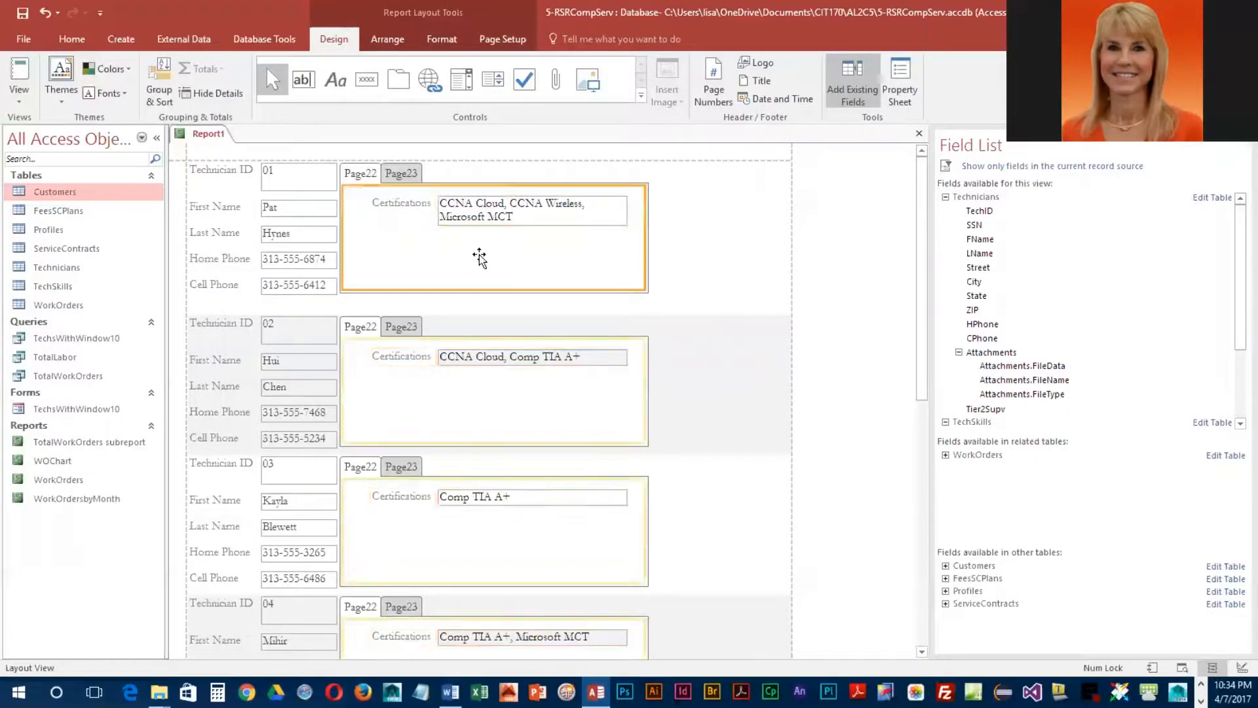
pyautogui.click(502, 206)
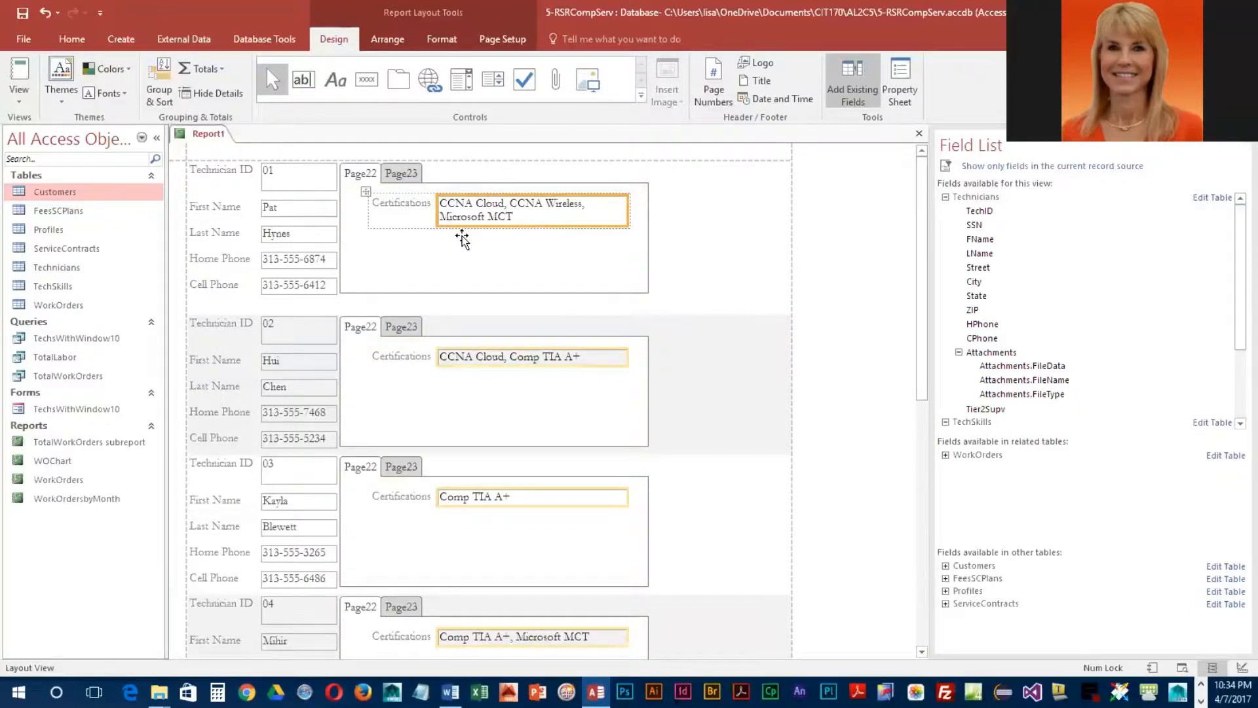
pyautogui.click(388, 211)
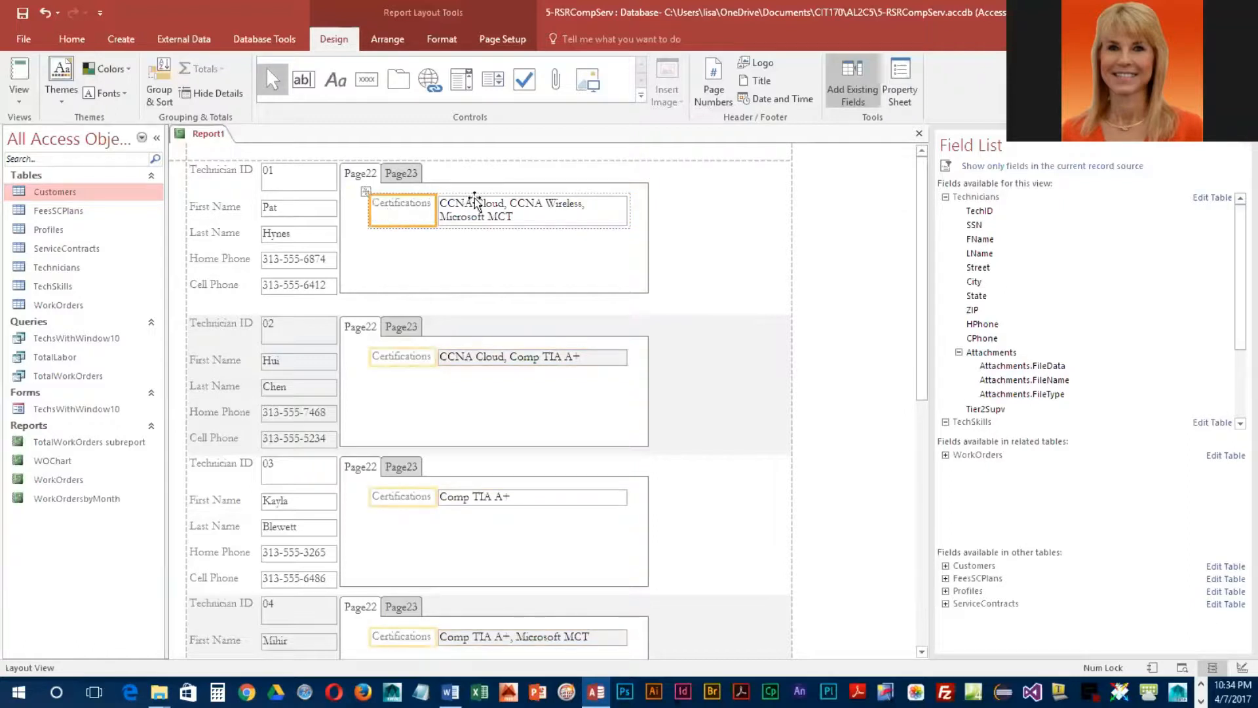
pyautogui.click(366, 192)
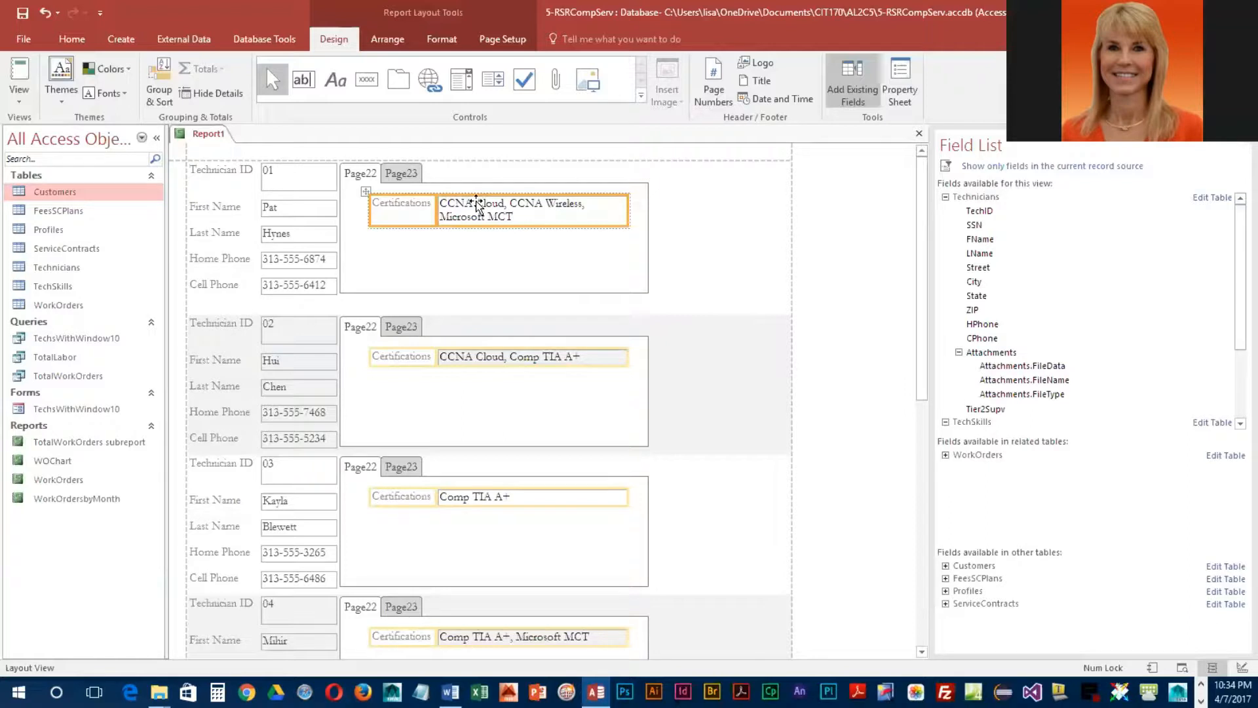
pyautogui.click(563, 258)
# Step: Change the Certifications field control on the first tab page to a list box
pyautogui.click(511, 218)
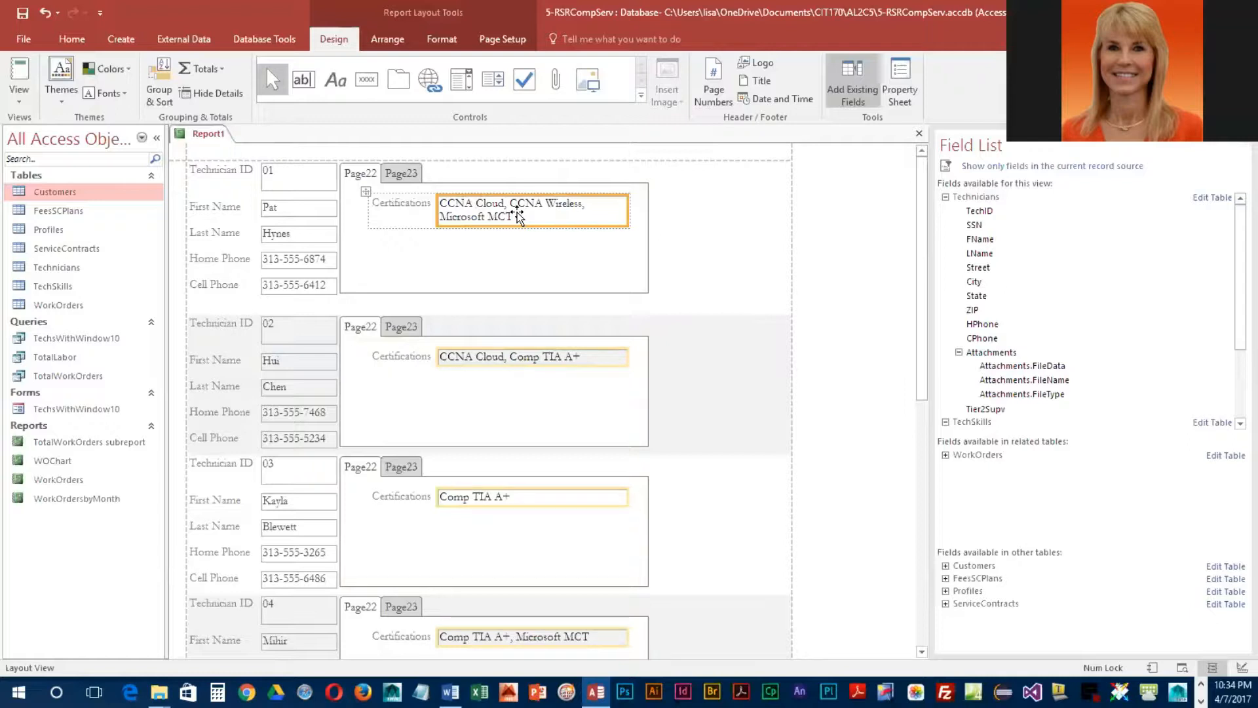
pyautogui.rightClick(517, 215)
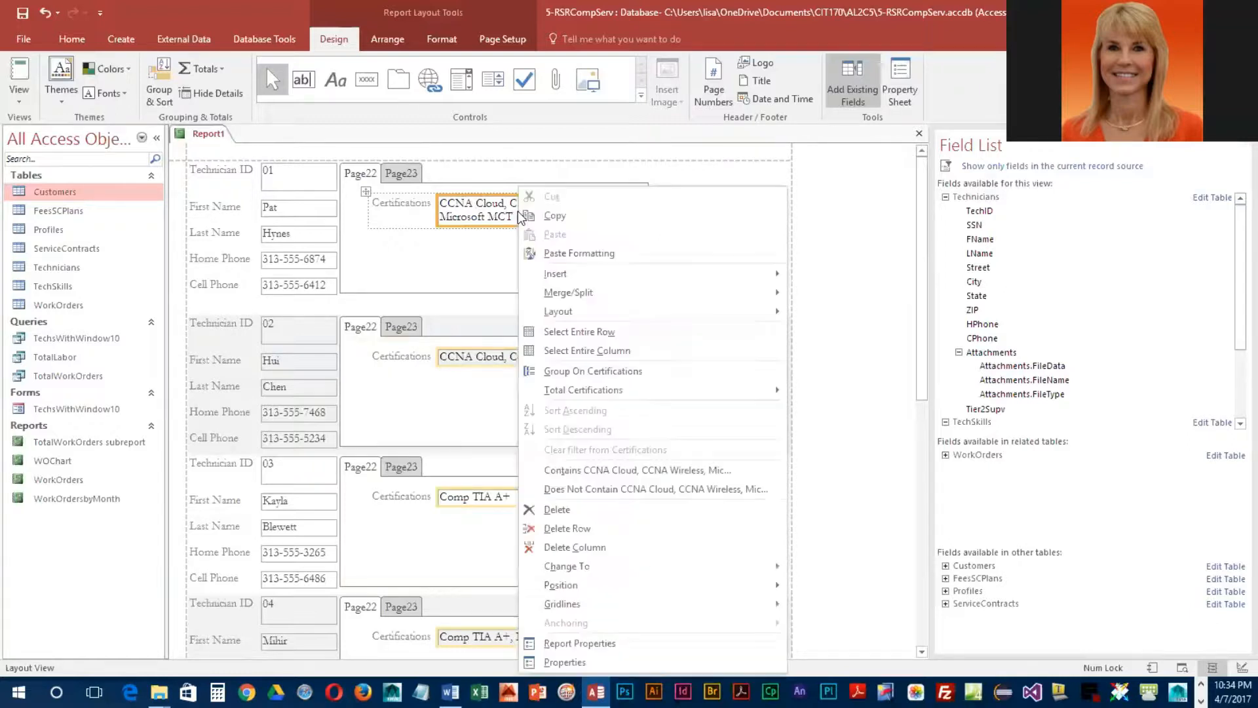
pyautogui.moveTo(593, 570)
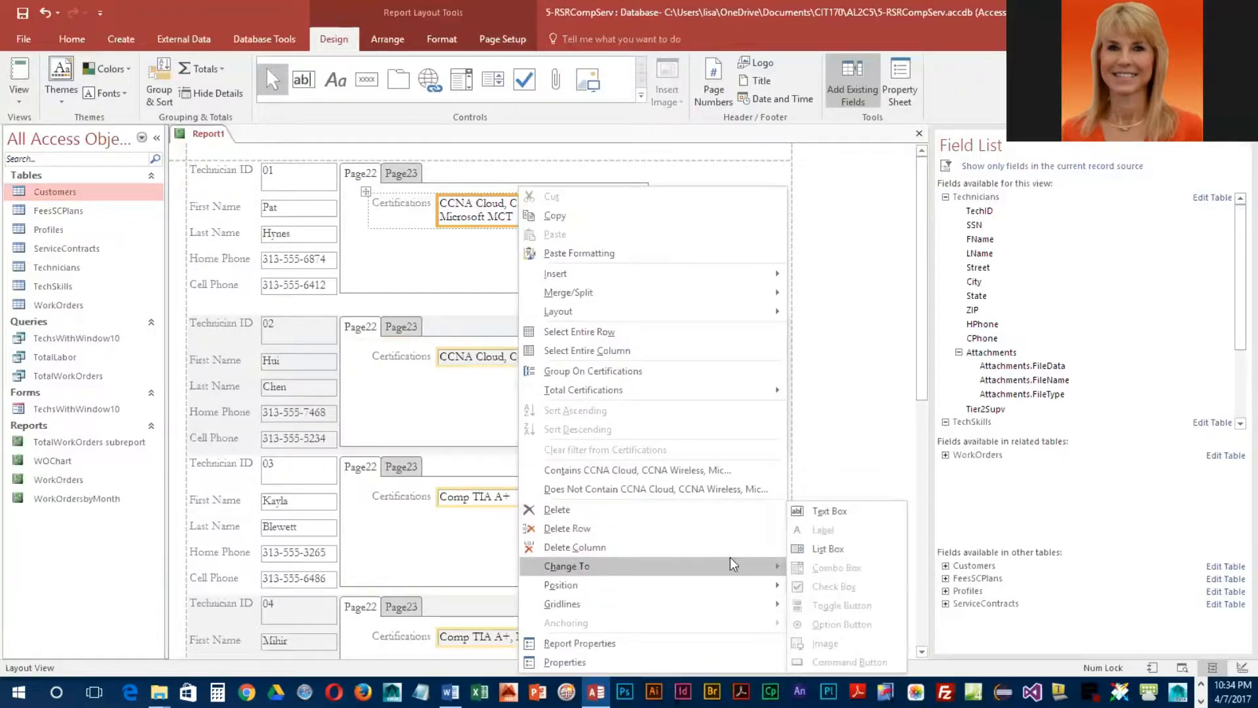
pyautogui.click(829, 550)
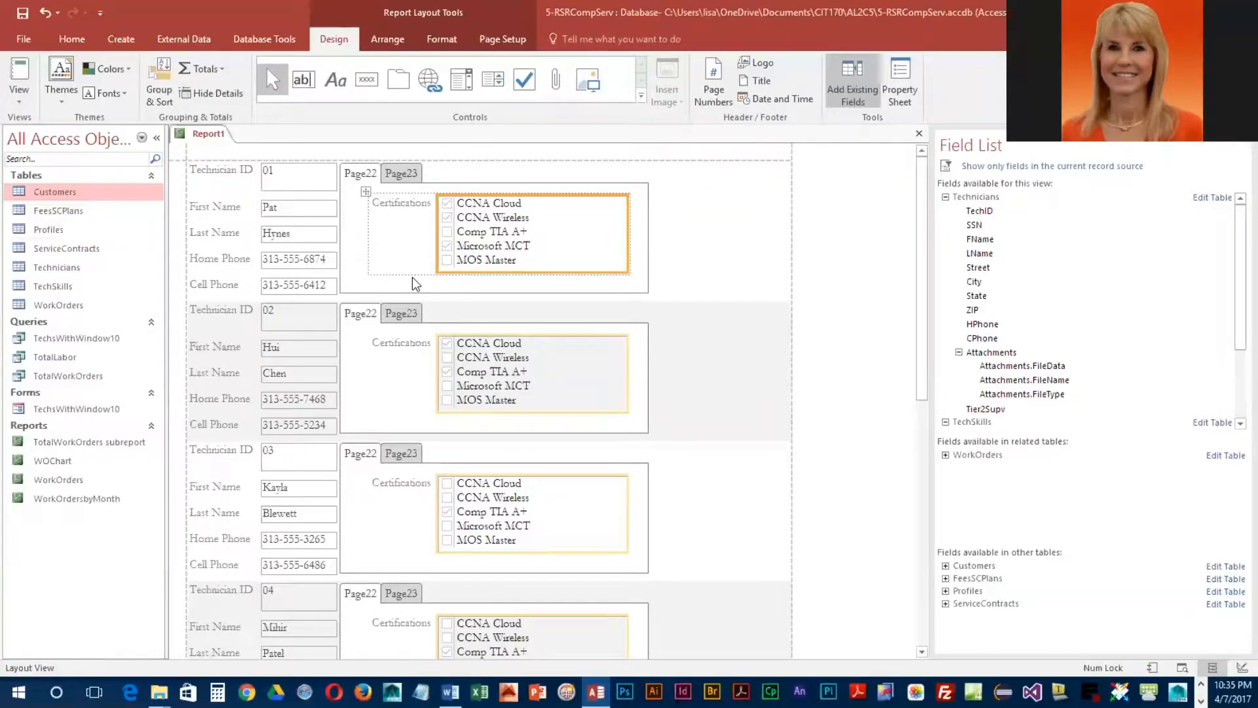
# Step: Insert a hyperlink directly below the Certifications label on the first tab page, with the display text Cisco Certifications
pyautogui.click(424, 81)
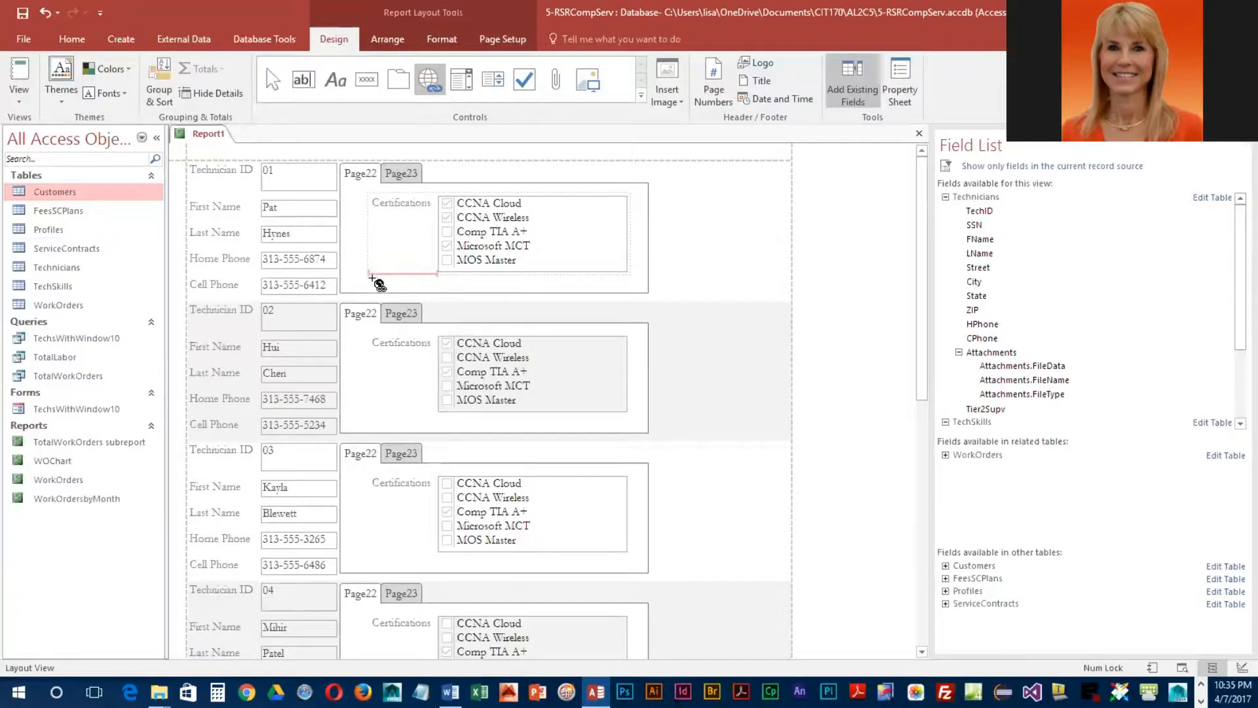
pyautogui.click(373, 278)
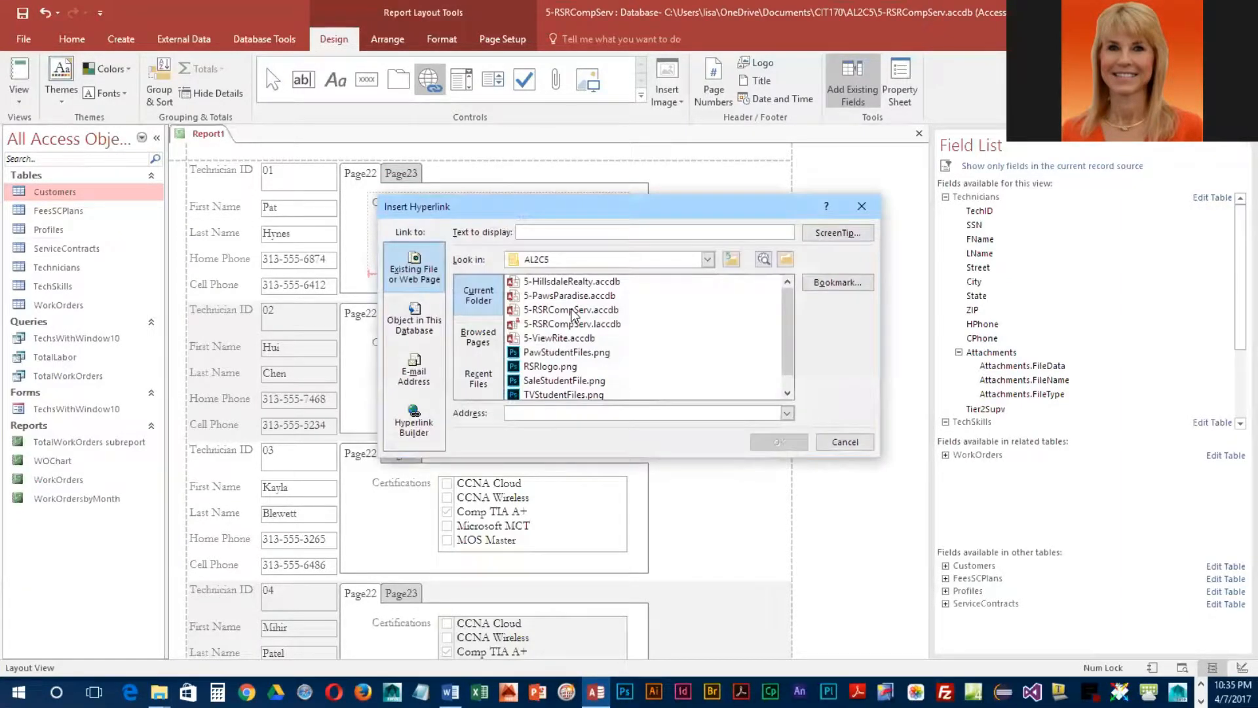
pyautogui.click(528, 234)
pyautogui.write('Cisco Certif')
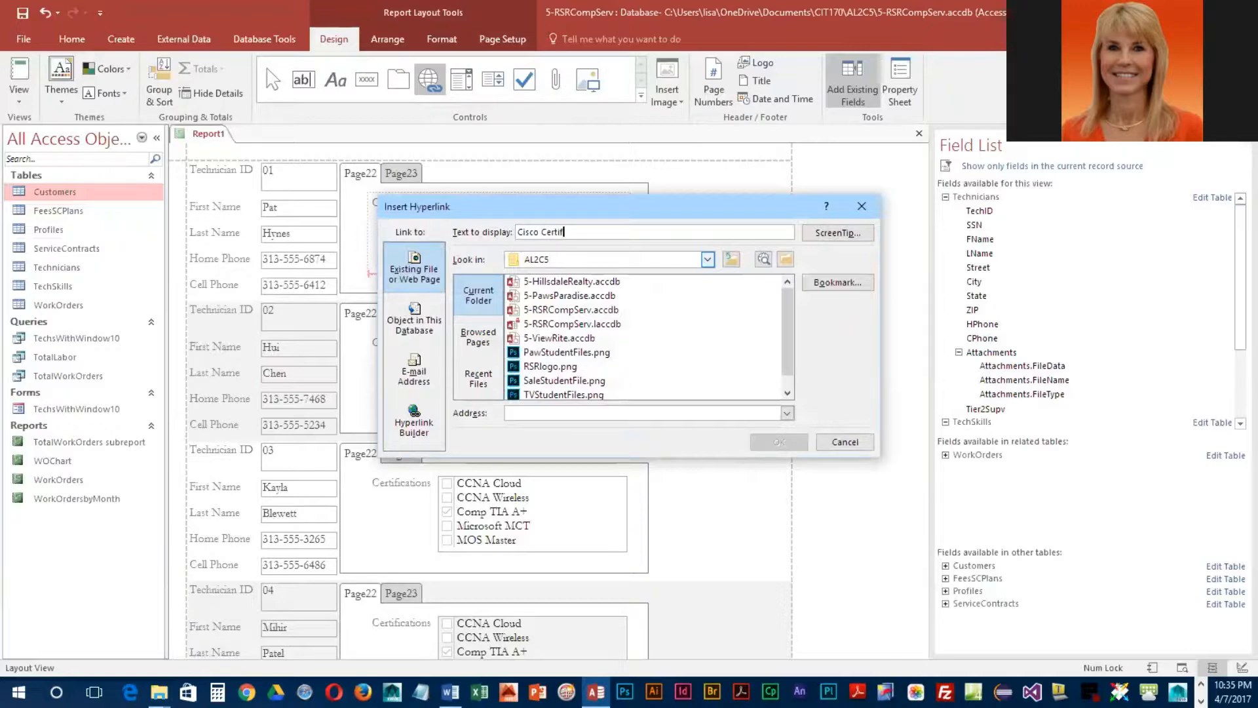
pyautogui.write('icat')
pyautogui.press('BackSpace')
pyautogui.press('BackSpace')
pyautogui.press('BackSpace')
pyautogui.press('BackSpace')
pyautogui.press('BackSpace')
pyautogui.write('fications')
pyautogui.click(540, 410)
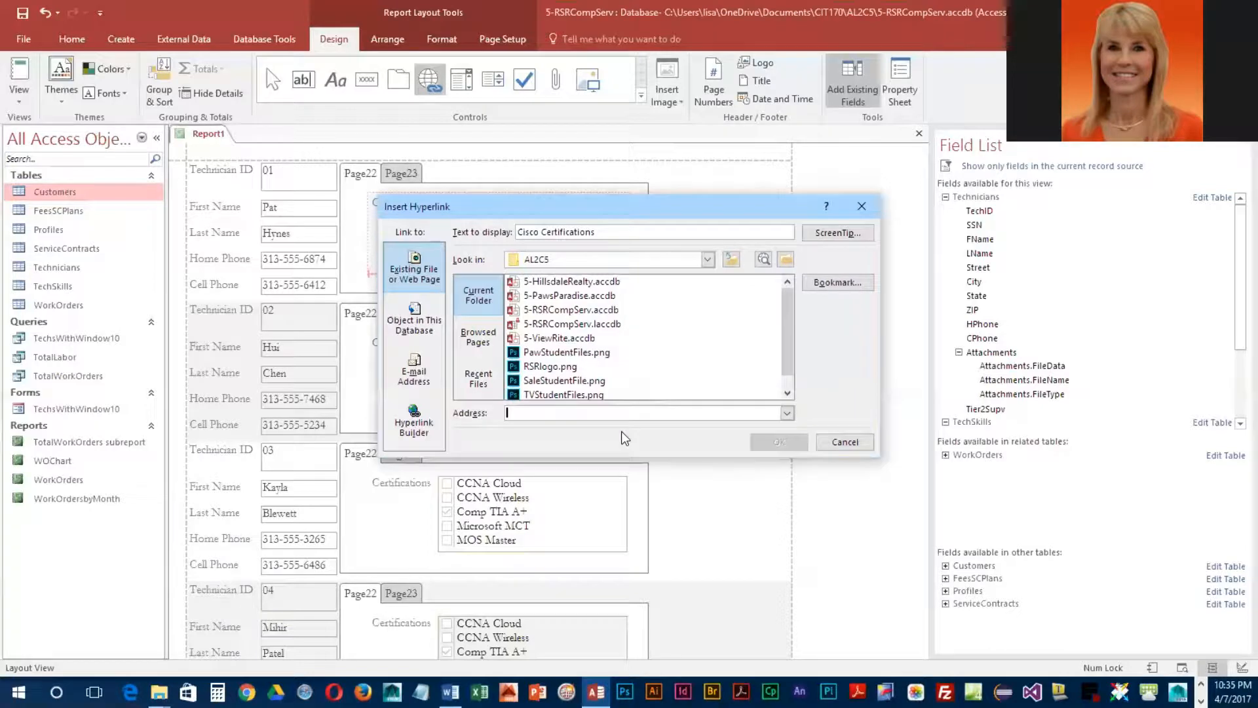
pyautogui.write('http://')
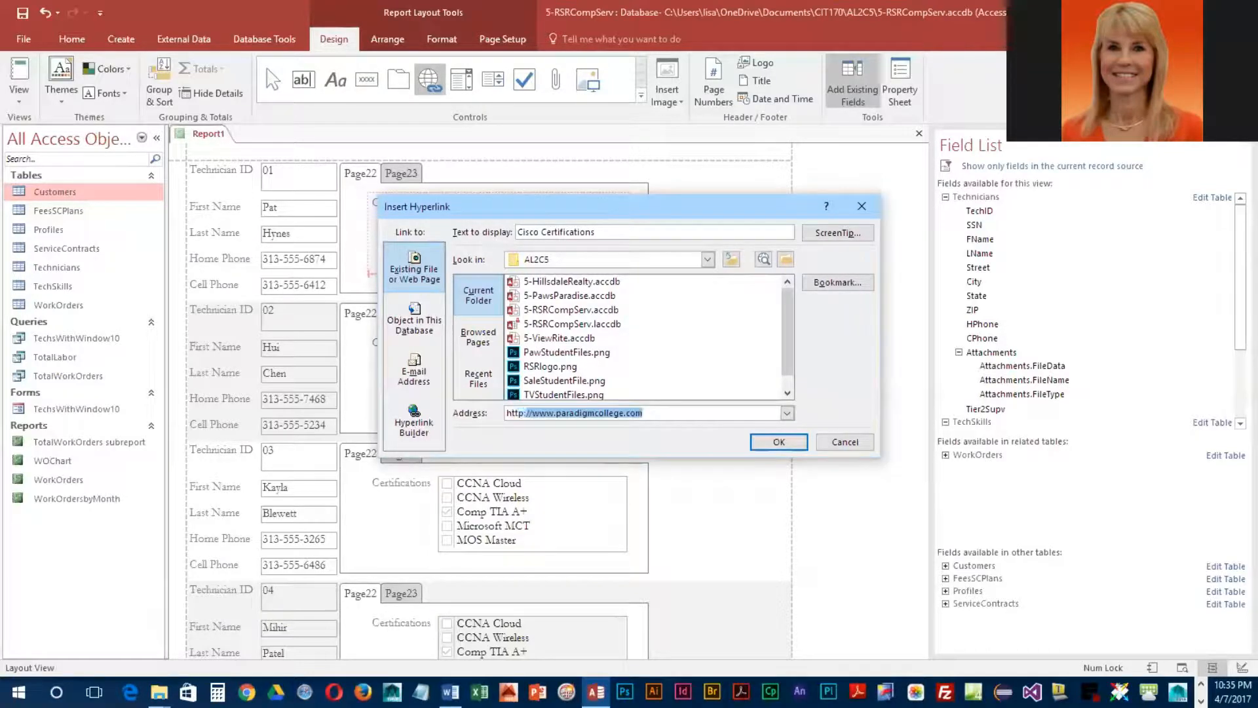
pyautogui.write('www.cisco.')
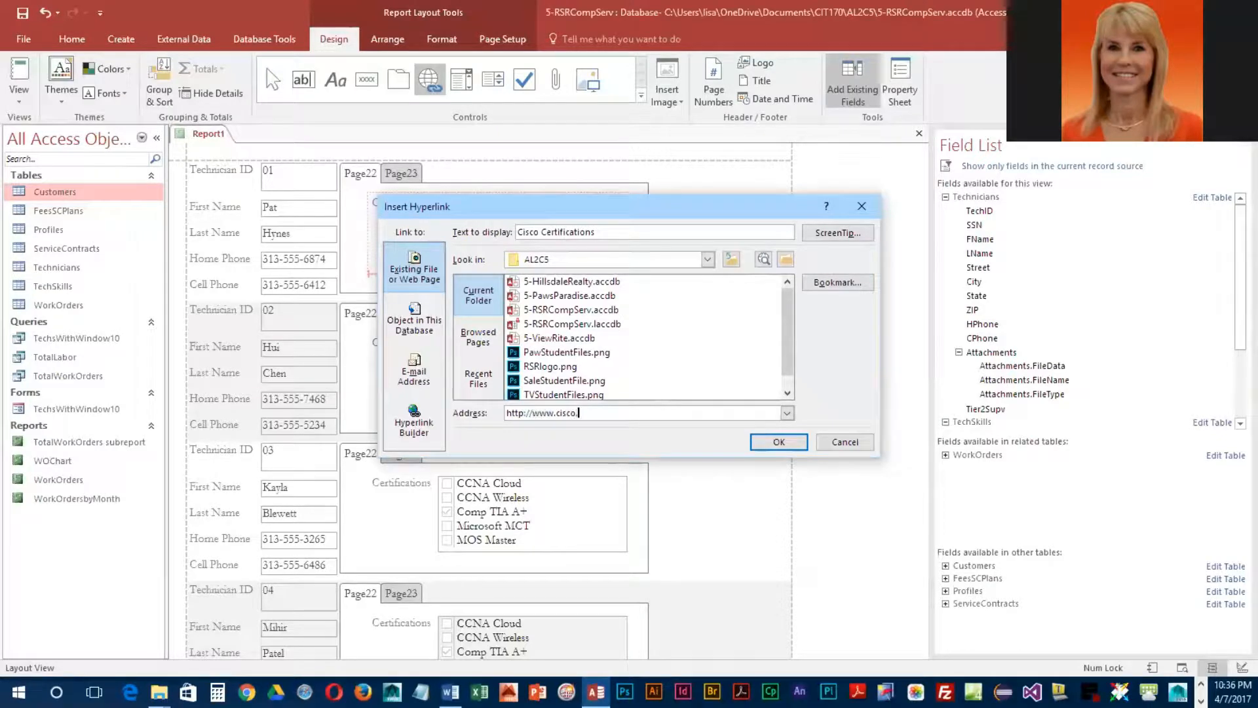
pyautogui.write('com/c/en/us/training-events/trainin')
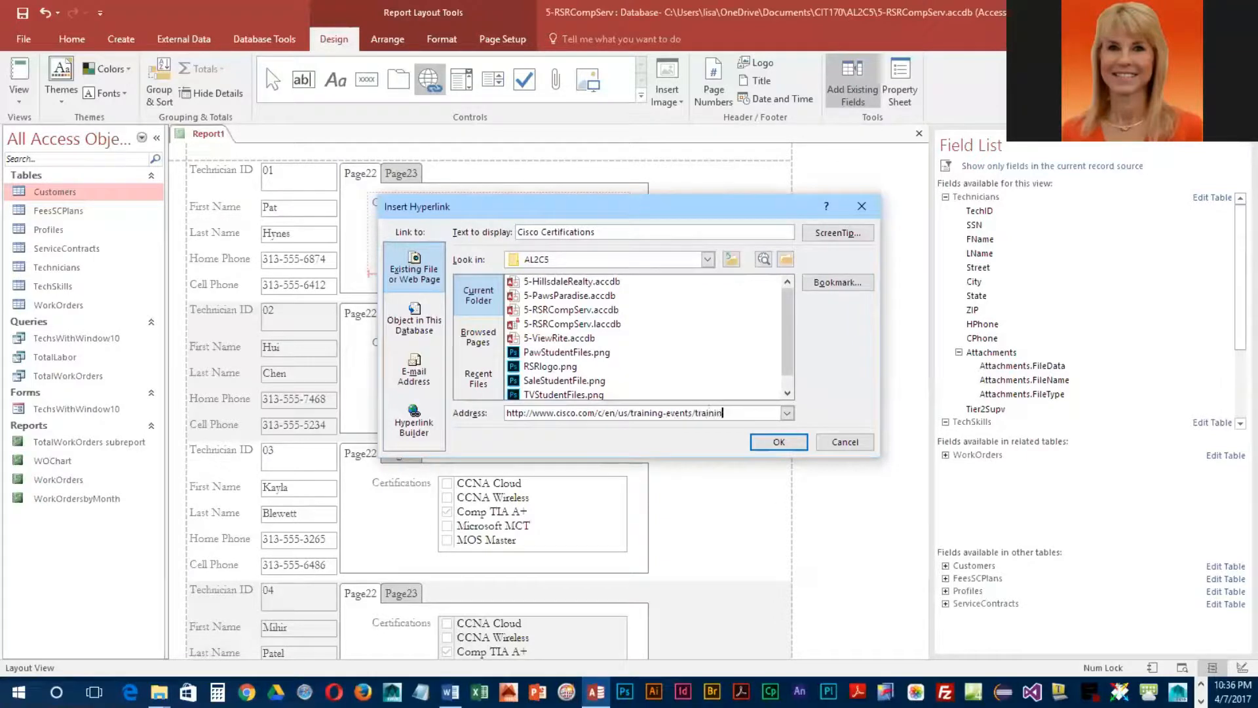
pyautogui.write('g-certifications')
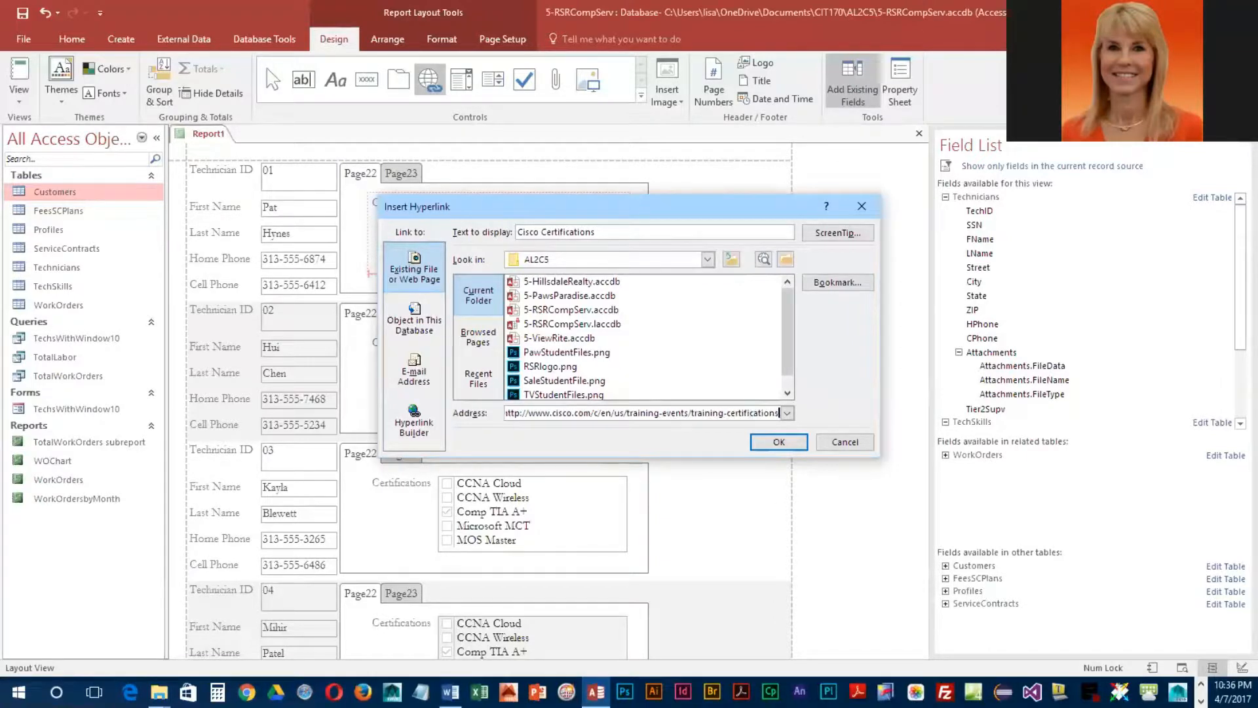
pyautogui.write('/overview.html')
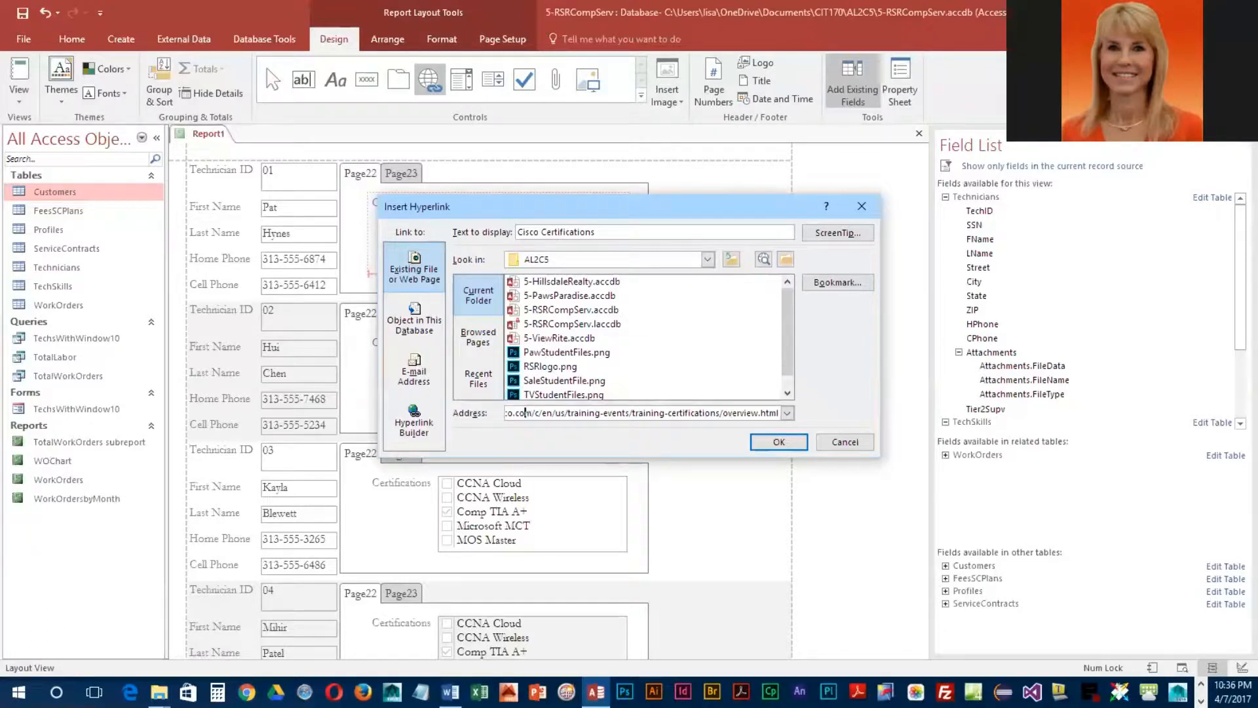
pyautogui.click(507, 413)
pyautogui.press('Left')
pyautogui.press('Left')
pyautogui.press('Left')
pyautogui.press('Left')
pyautogui.press('Left')
pyautogui.press('Left')
pyautogui.press('Left')
pyautogui.press('Left')
pyautogui.press('Left')
pyautogui.press('Left')
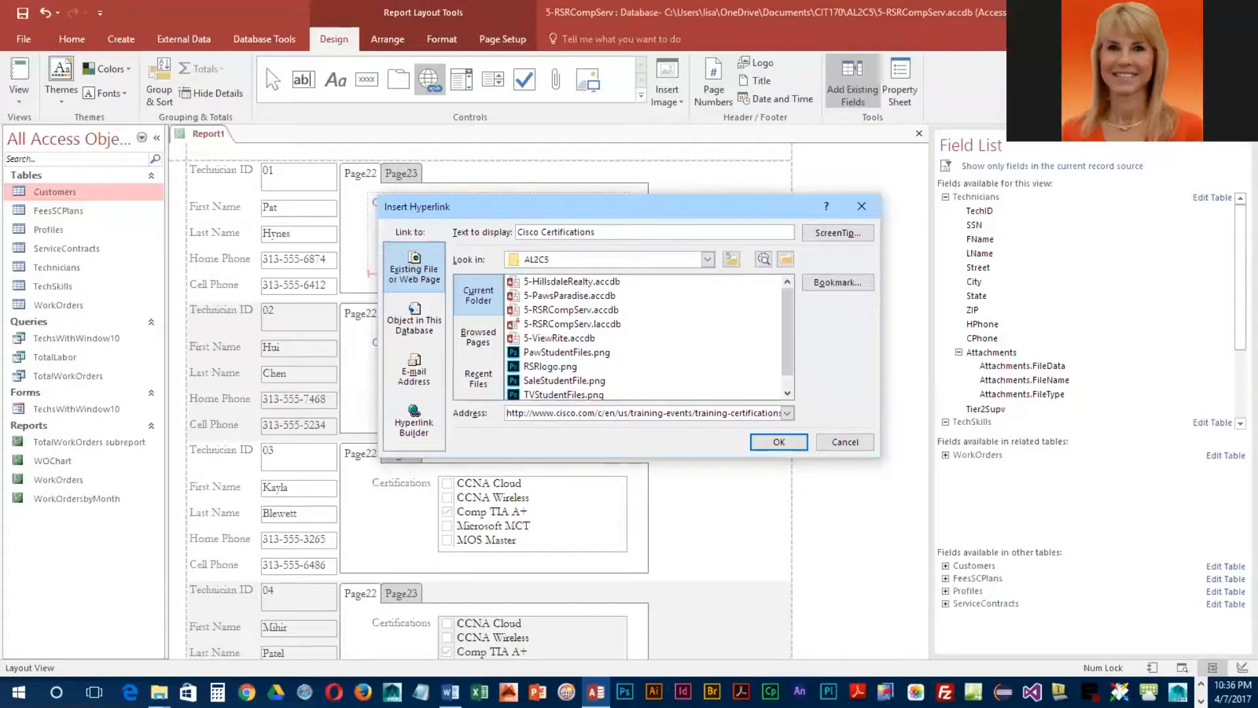
pyautogui.click(781, 443)
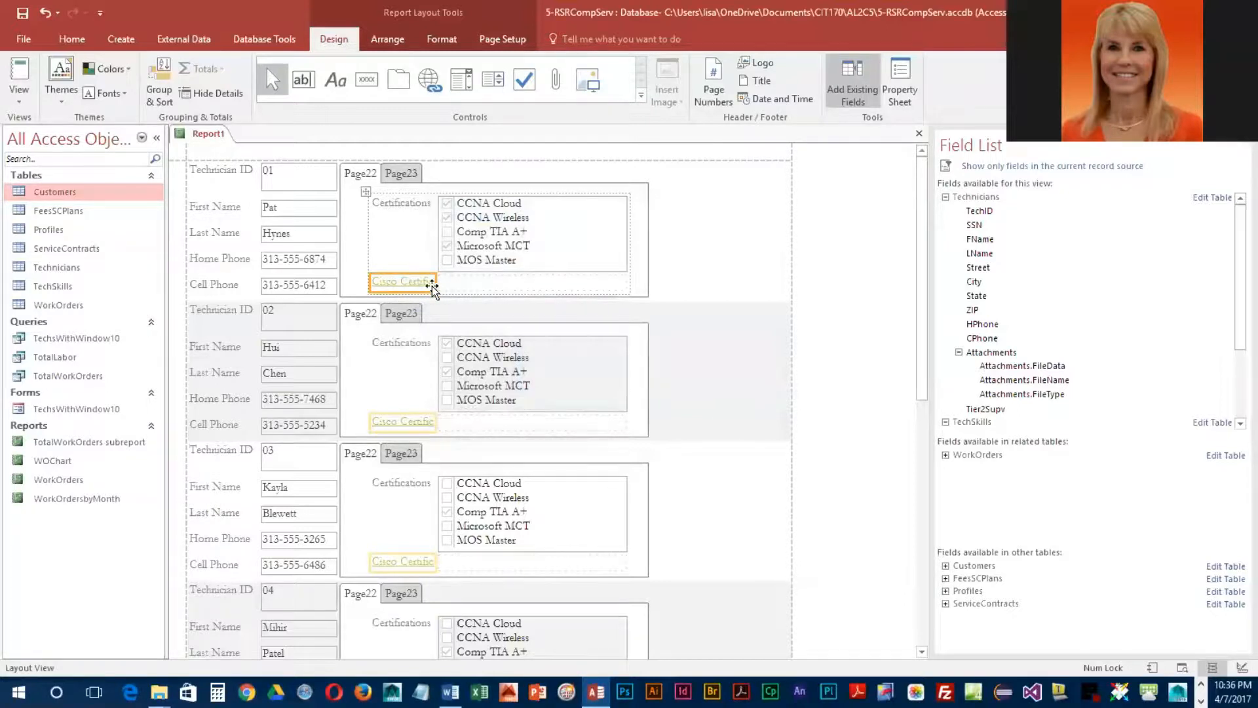
# Step: Widen the Cisco Certifications hyperlink control at both side edges until its full text fits
pyautogui.moveTo(437, 281)
pyautogui.mouseDown()
pyautogui.moveTo(462, 281)
pyautogui.moveTo(436, 285)
pyautogui.mouseUp()
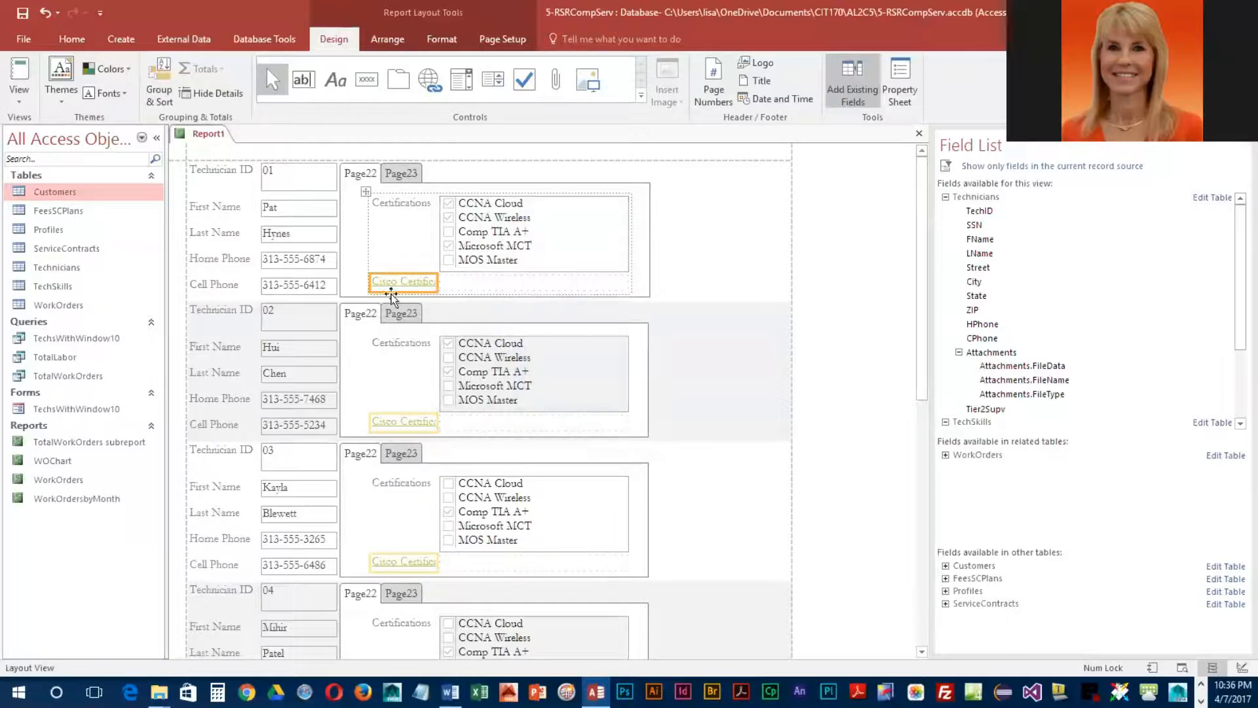
pyautogui.click(355, 288)
pyautogui.click(388, 289)
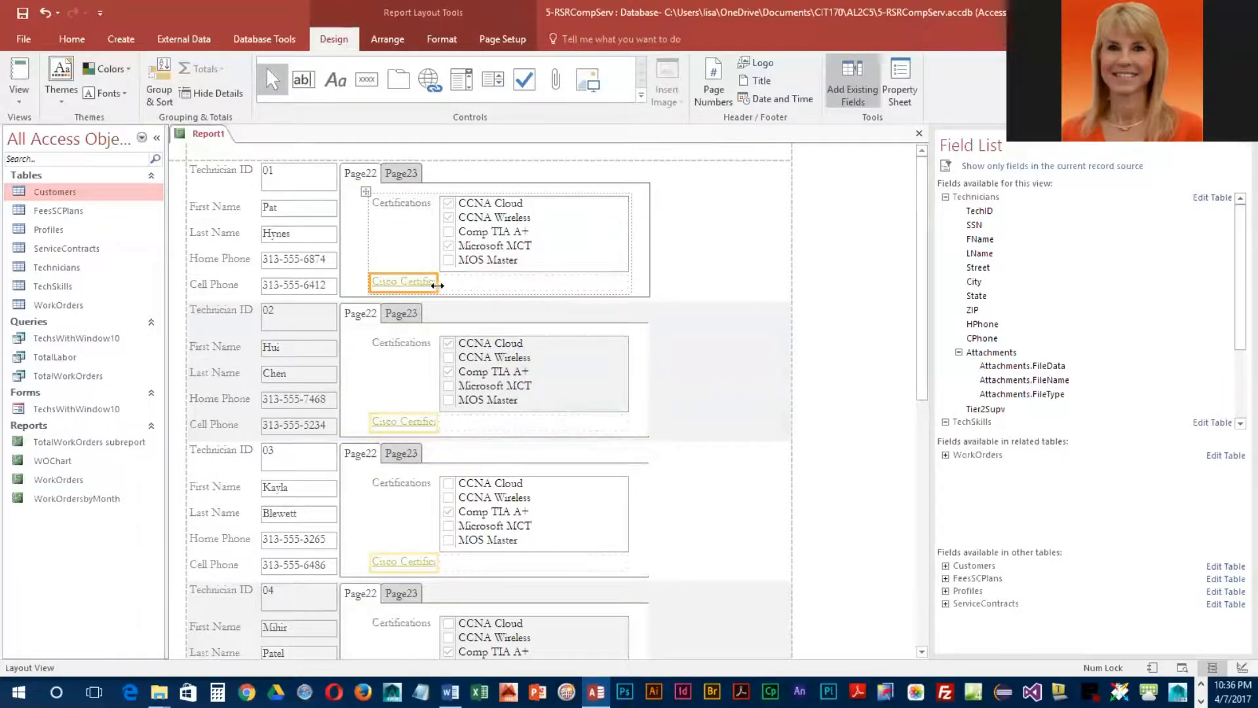
pyautogui.moveTo(370, 285); pyautogui.dragTo(365, 286)
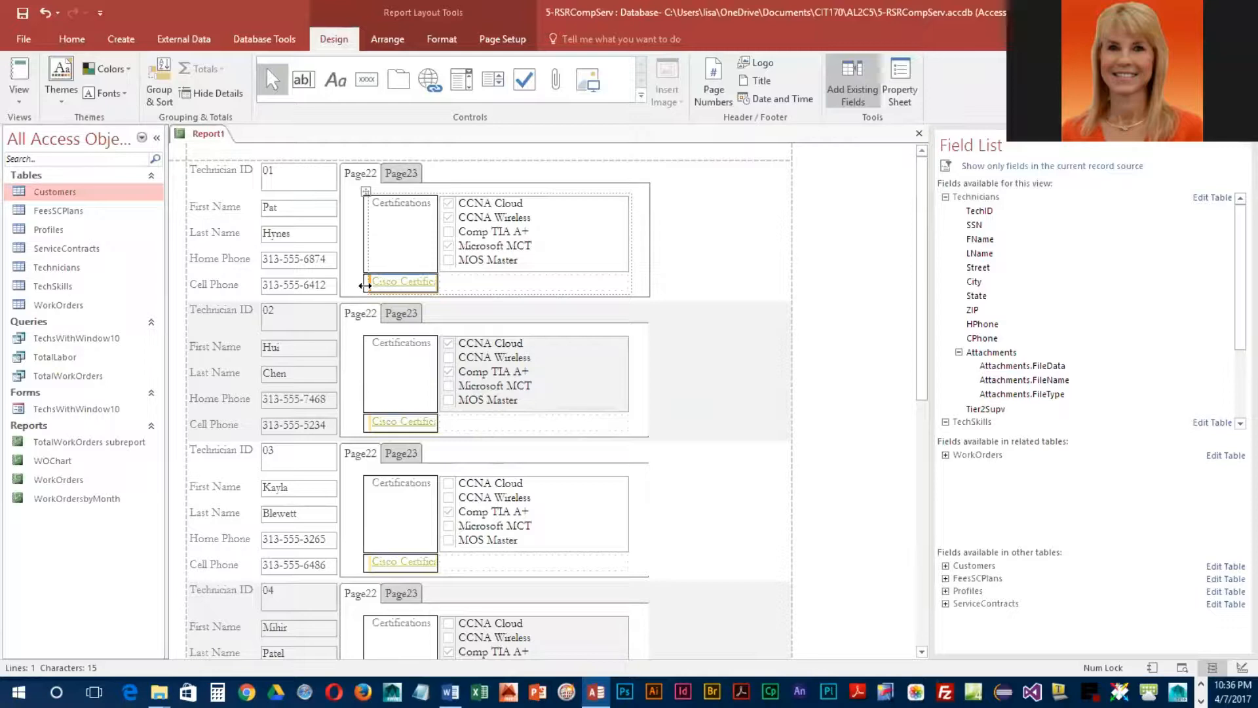
pyautogui.moveTo(365, 286); pyautogui.dragTo(452, 287)
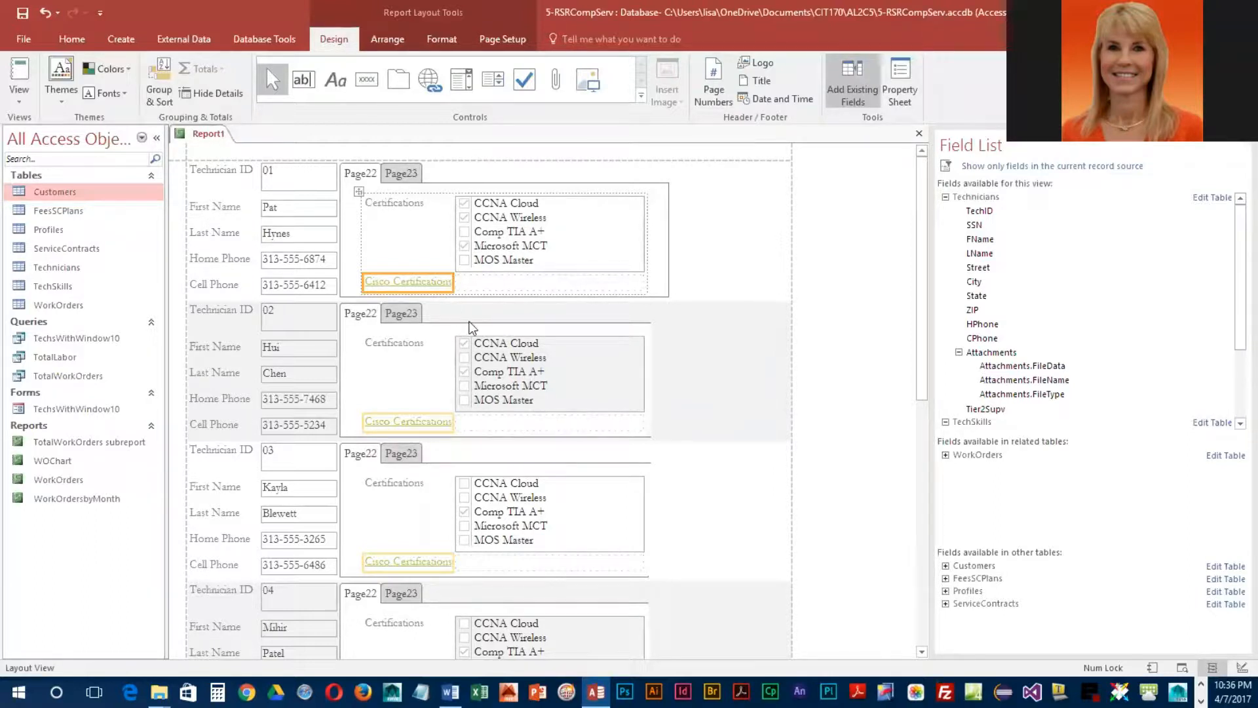
# Step: Delete the second page, Page23, from the tab control
pyautogui.click(408, 175)
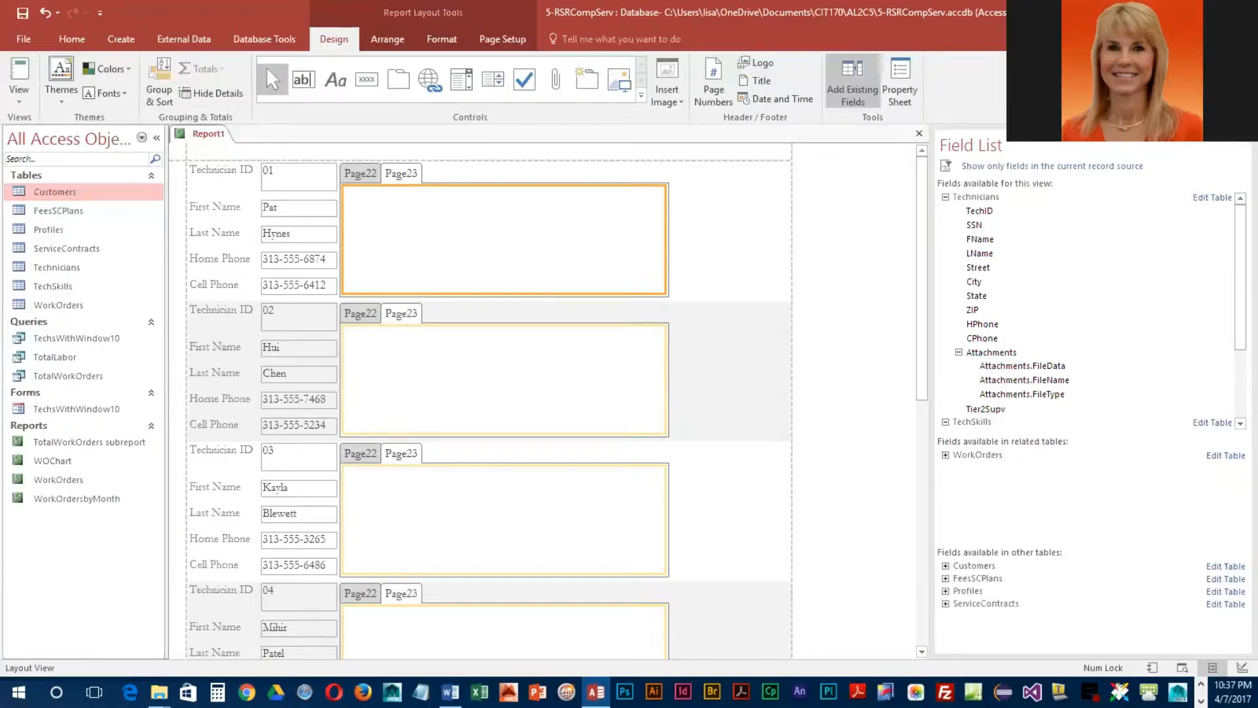
pyautogui.rightClick(401, 173)
pyautogui.click(469, 205)
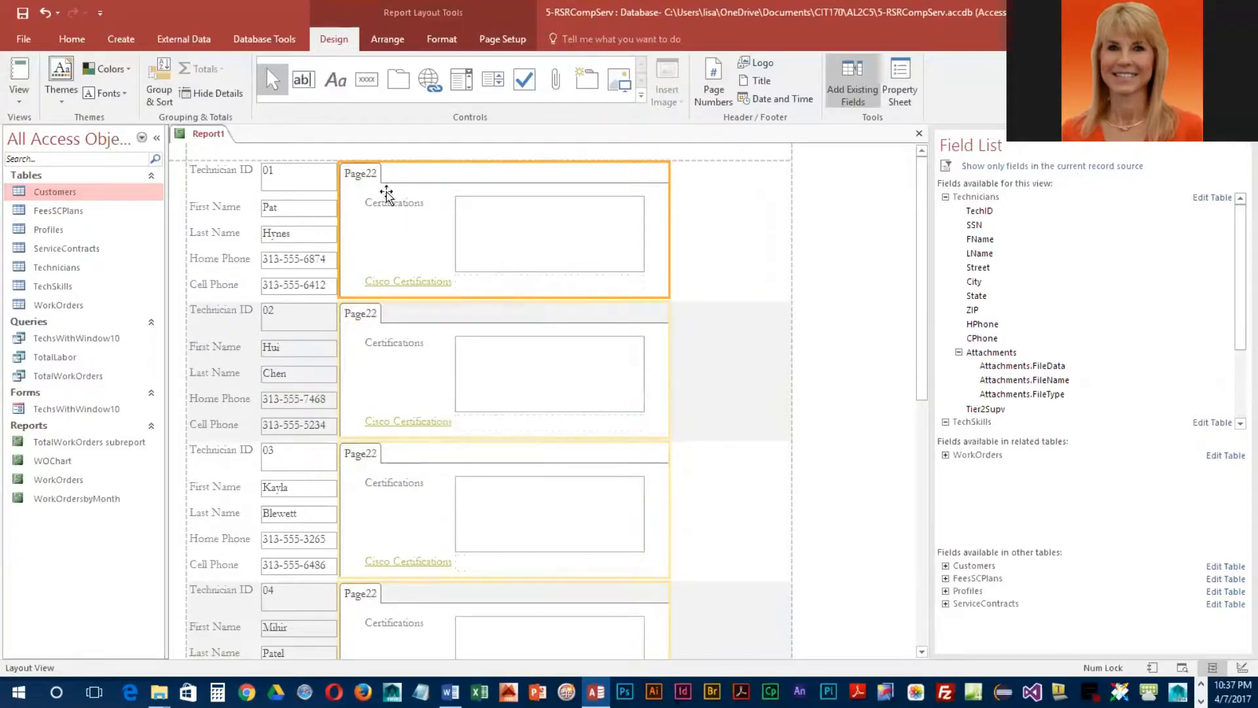
# Step: Select the whole tab control and change its shape to the rectangle with a snipped upper-right corner
pyautogui.click(365, 174)
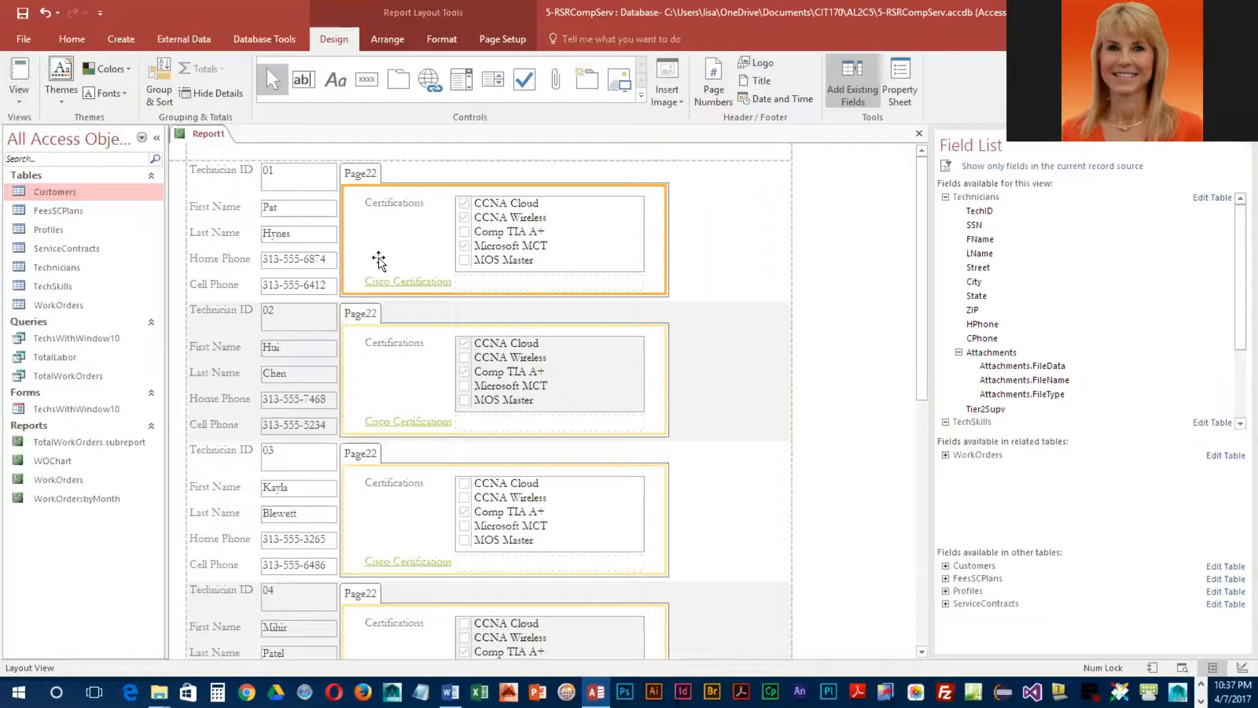
pyautogui.click(360, 178)
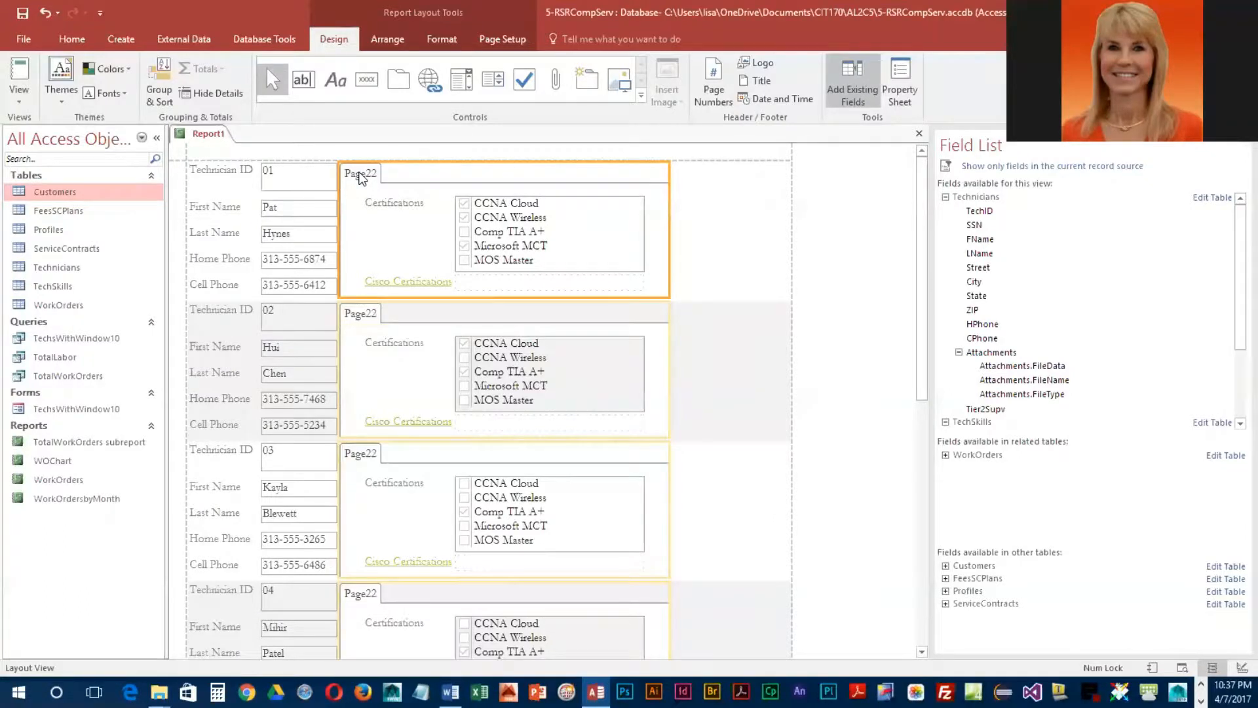
pyautogui.click(443, 40)
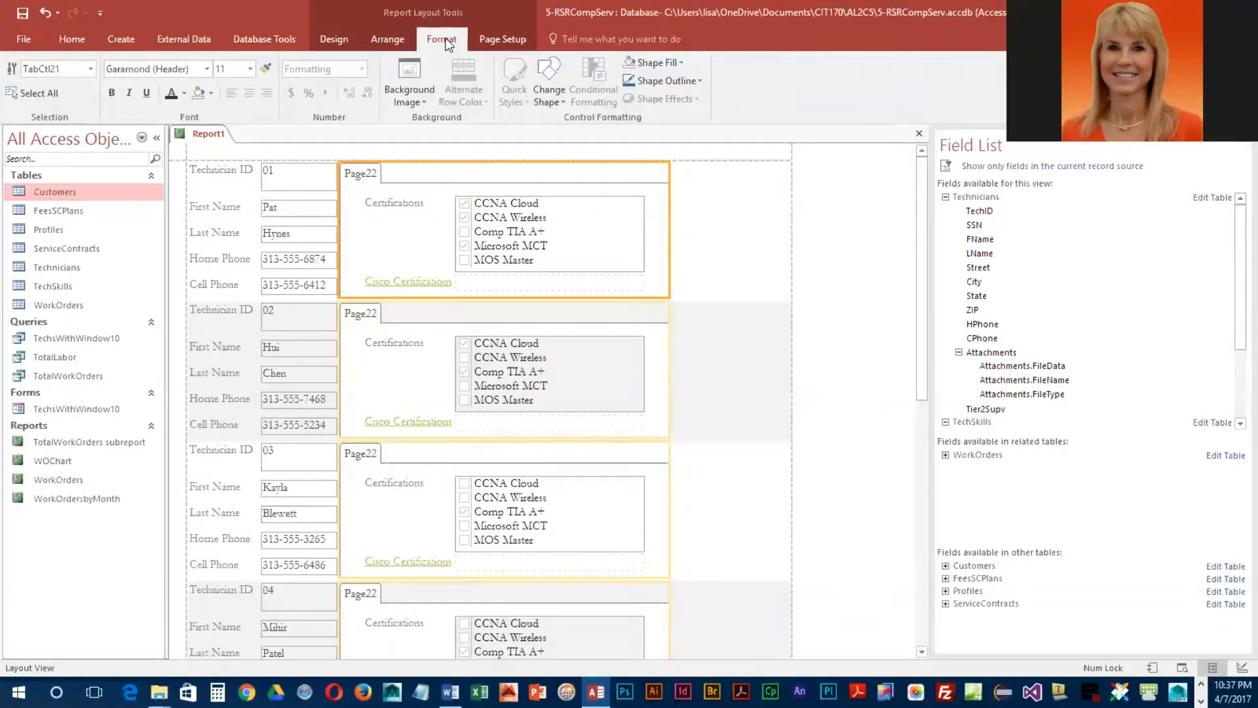
pyautogui.click(555, 95)
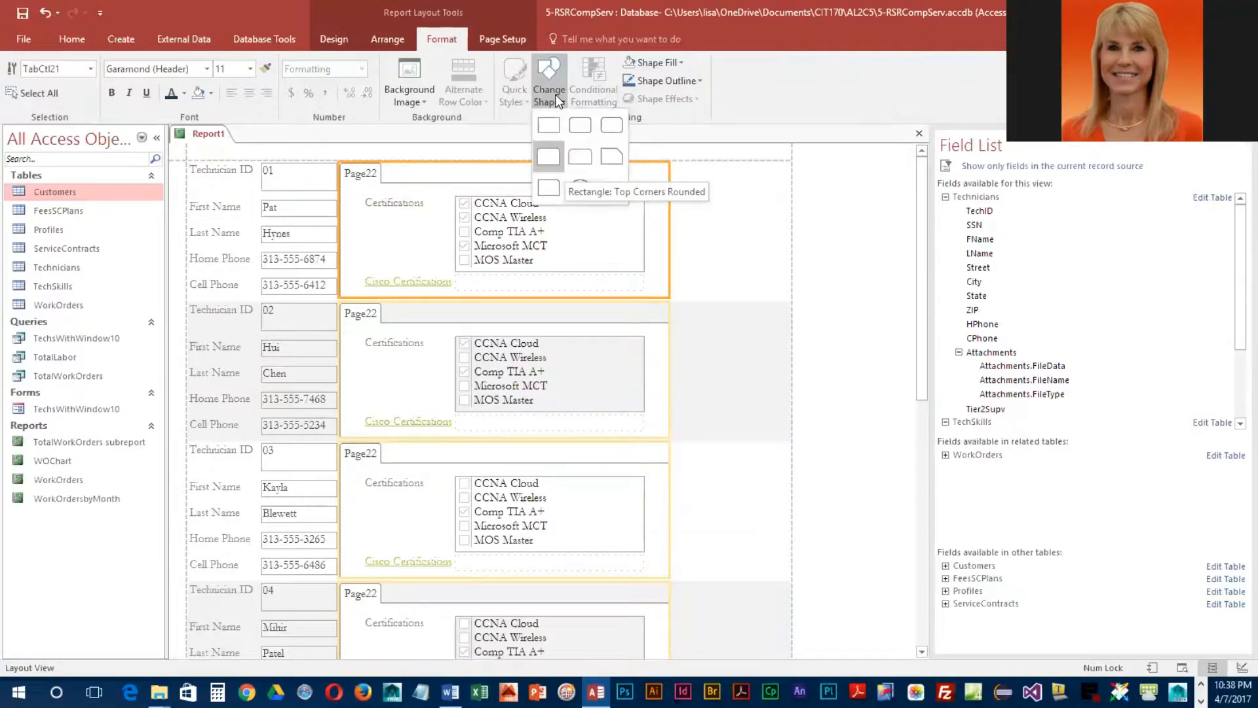
pyautogui.click(610, 161)
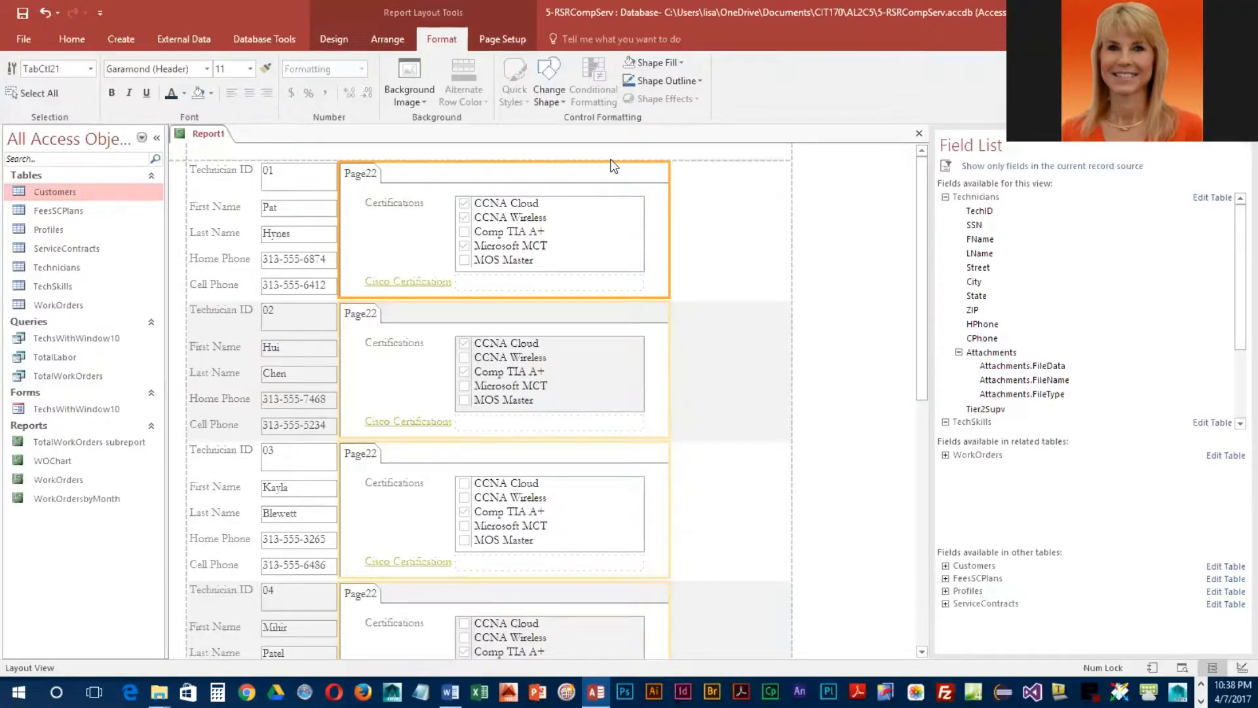
# Step: Select the whole tab control, show its property sheet, and look through the Data, Event, Other and full property sets
pyautogui.click(367, 176)
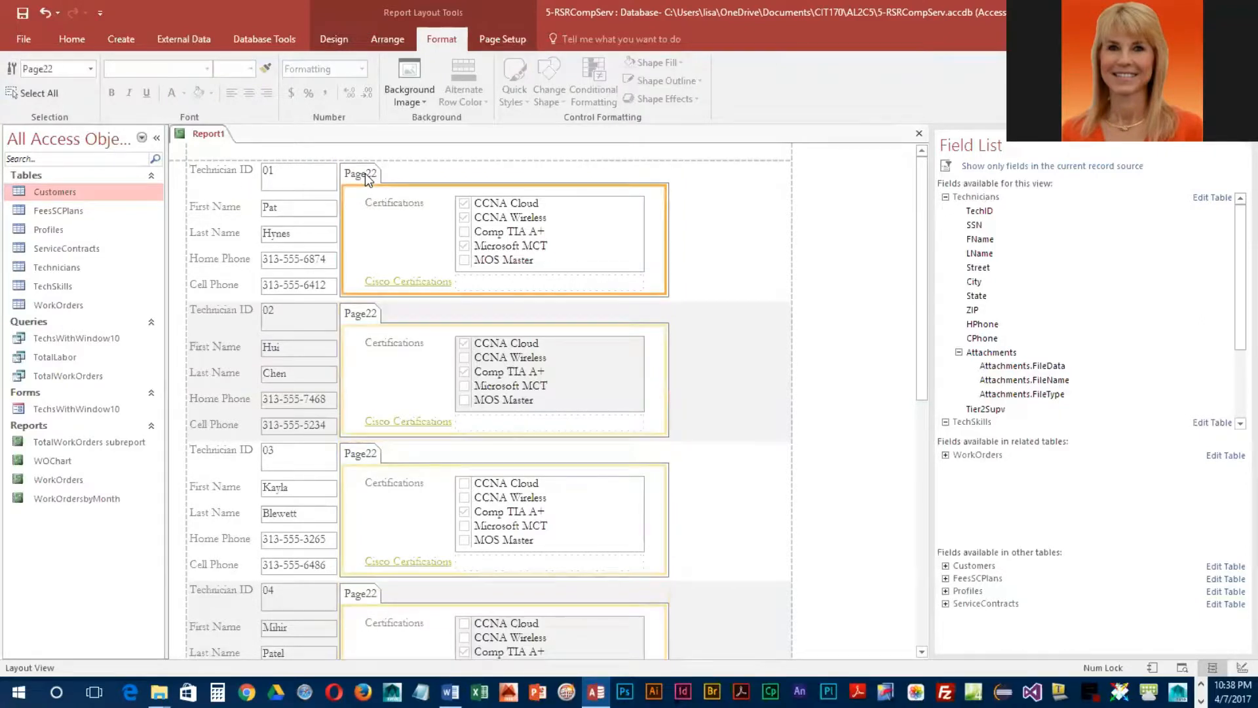
pyautogui.click(367, 177)
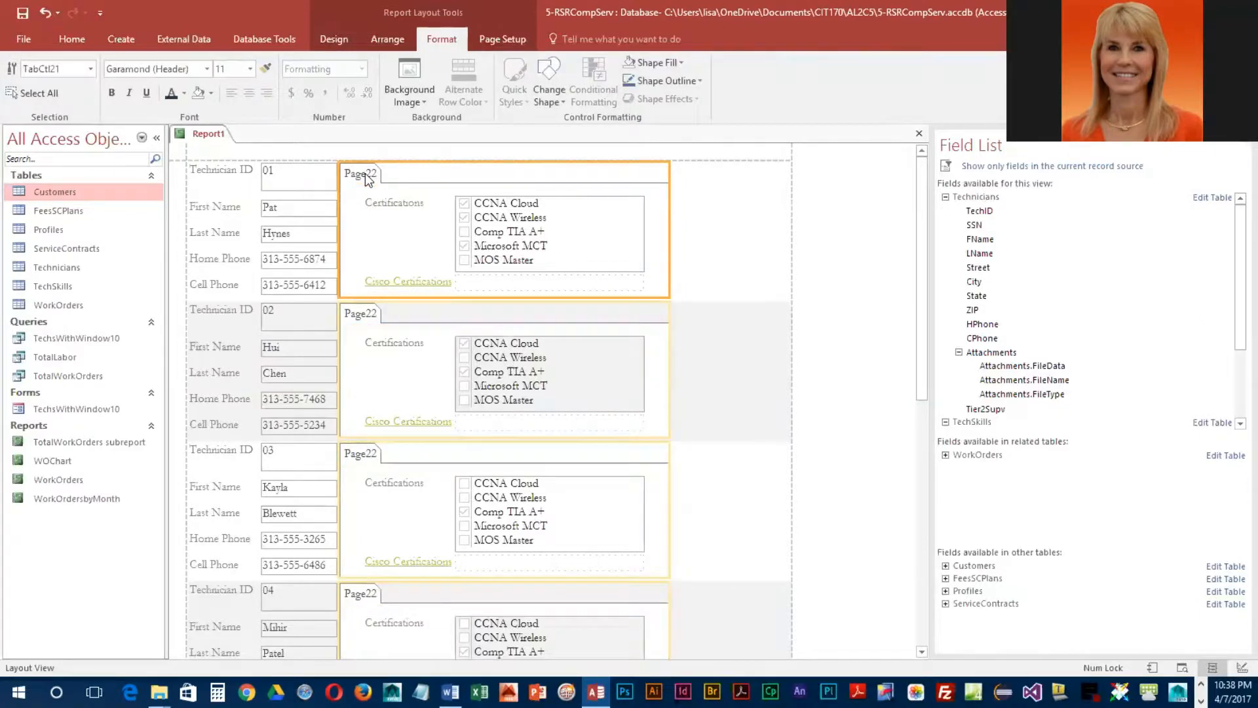
pyautogui.click(335, 39)
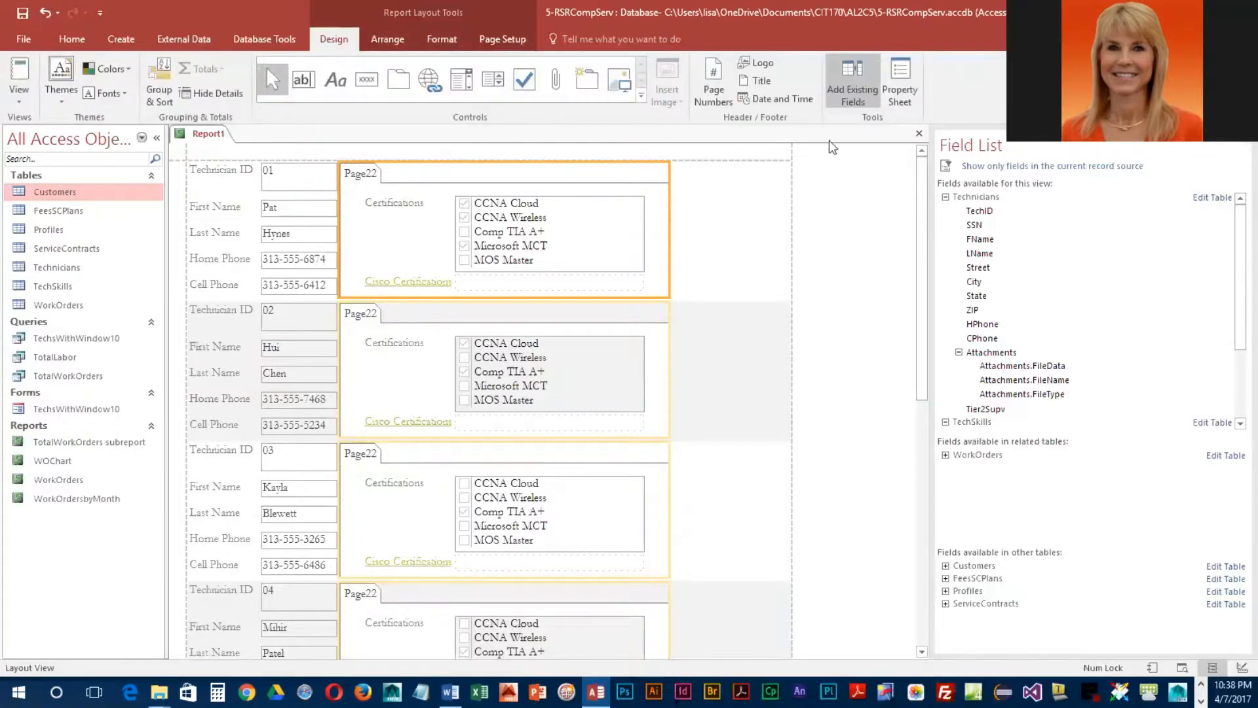
pyautogui.click(903, 87)
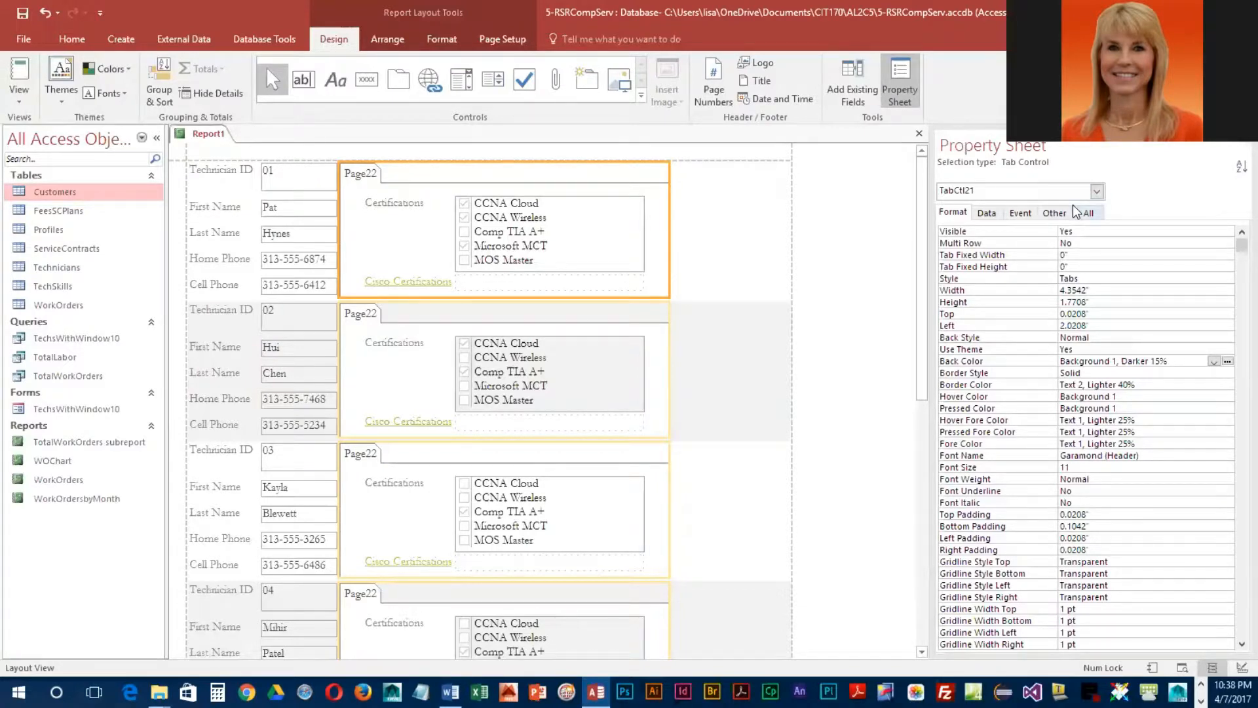
pyautogui.click(987, 214)
pyautogui.click(1020, 213)
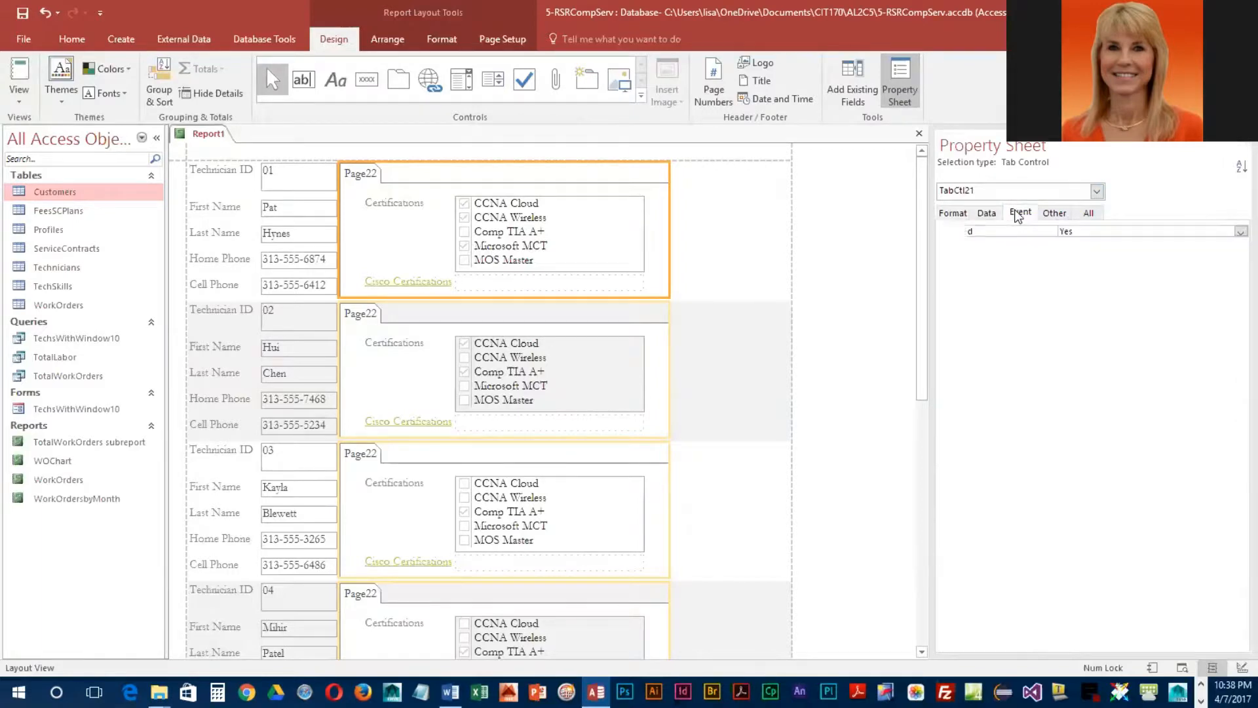
pyautogui.click(1053, 214)
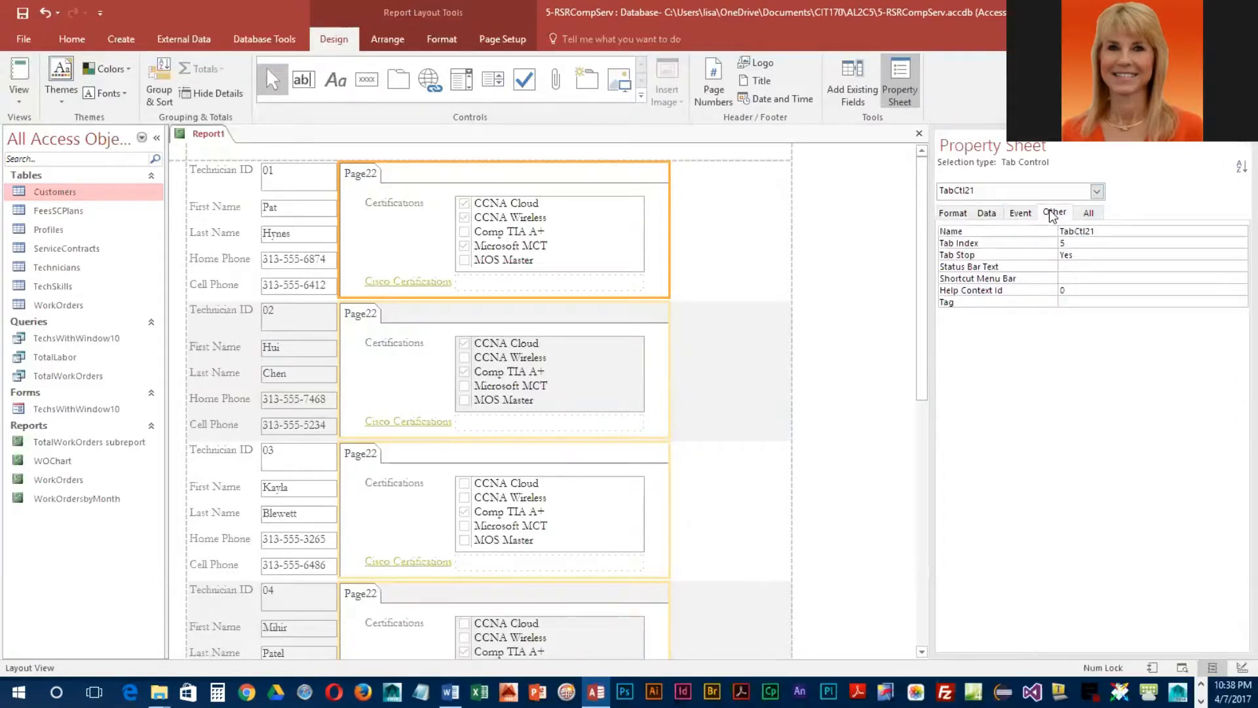
pyautogui.click(1087, 213)
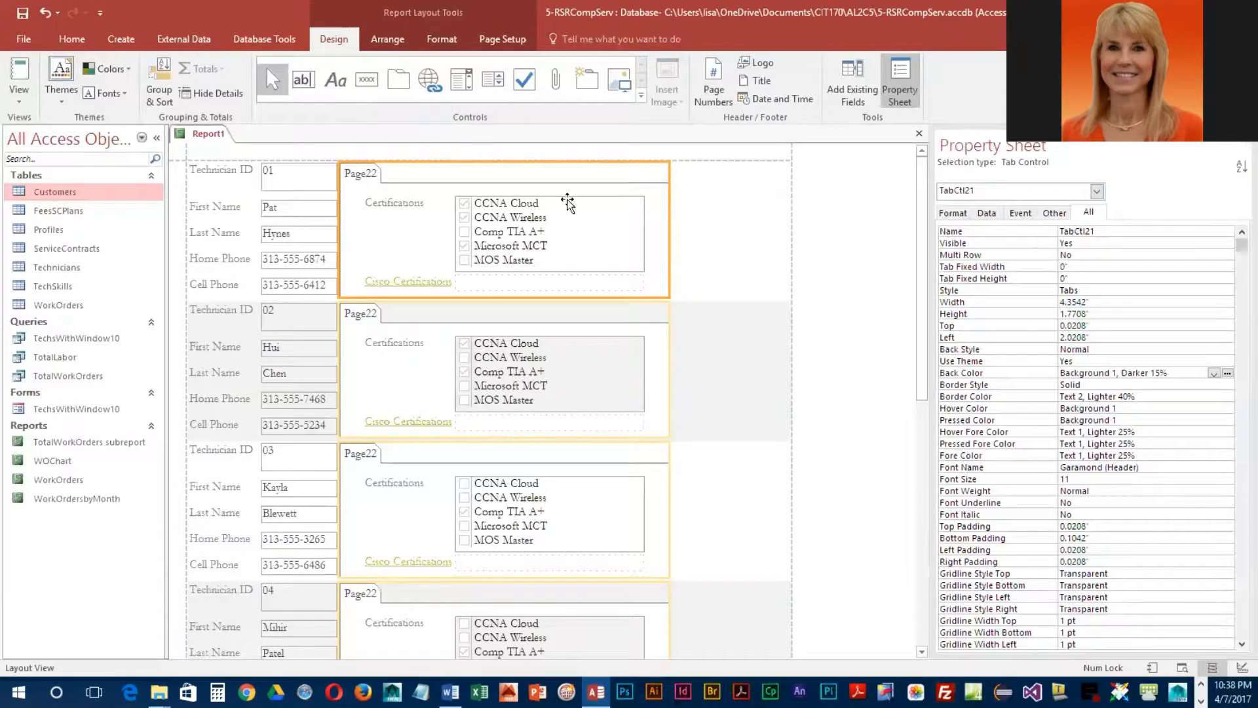
# Step: Set the caption of the tab control's page to "Technician's Certifications" and close the property sheet
pyautogui.click(369, 174)
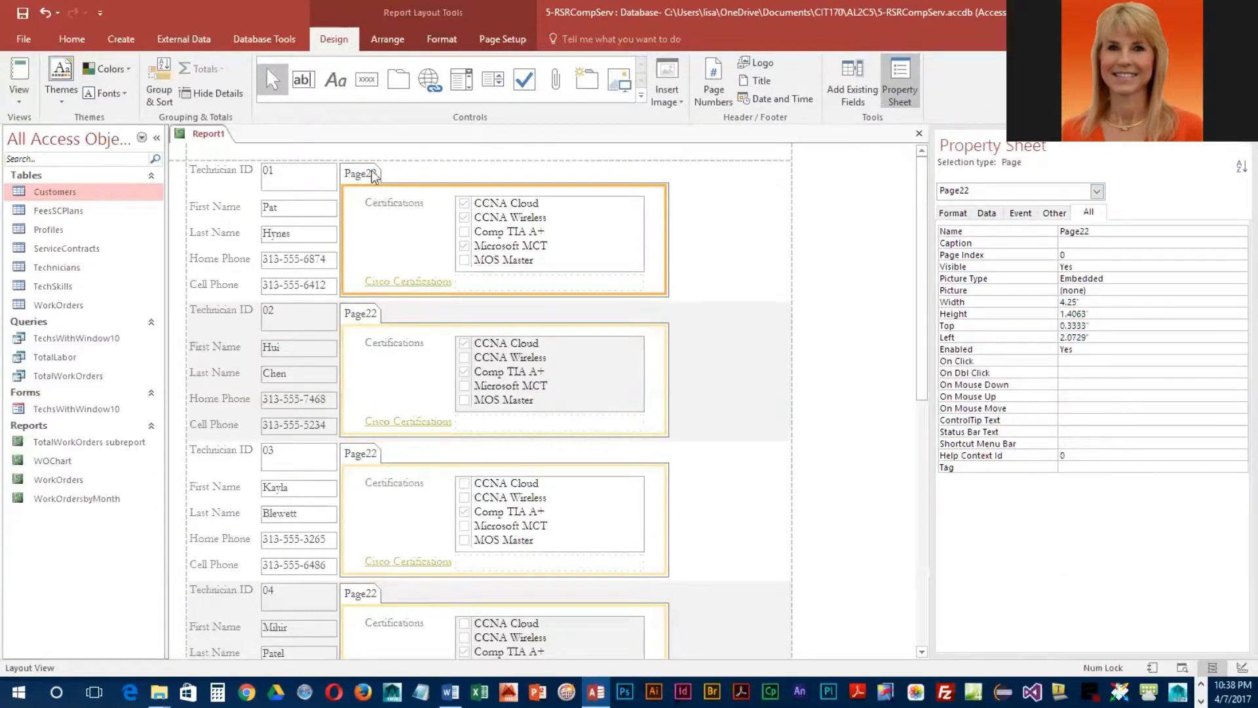
pyautogui.click(1103, 243)
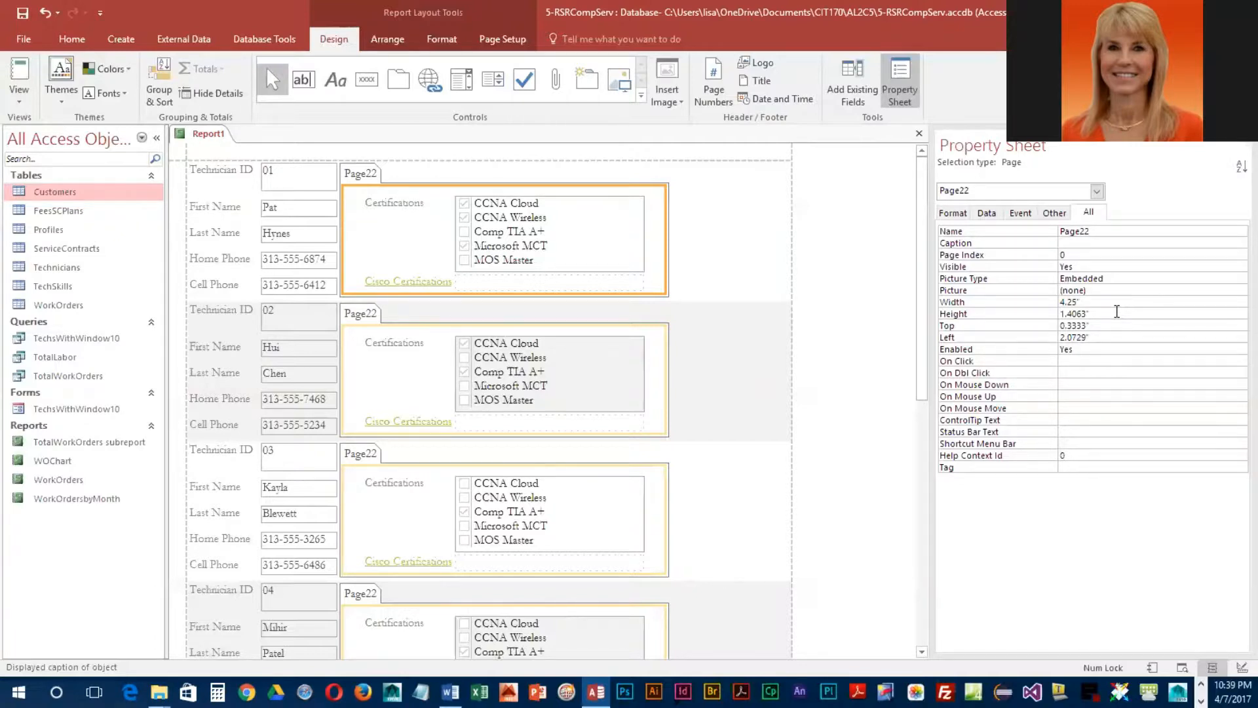
pyautogui.write("Technician's Certifications")
pyautogui.press('Return')
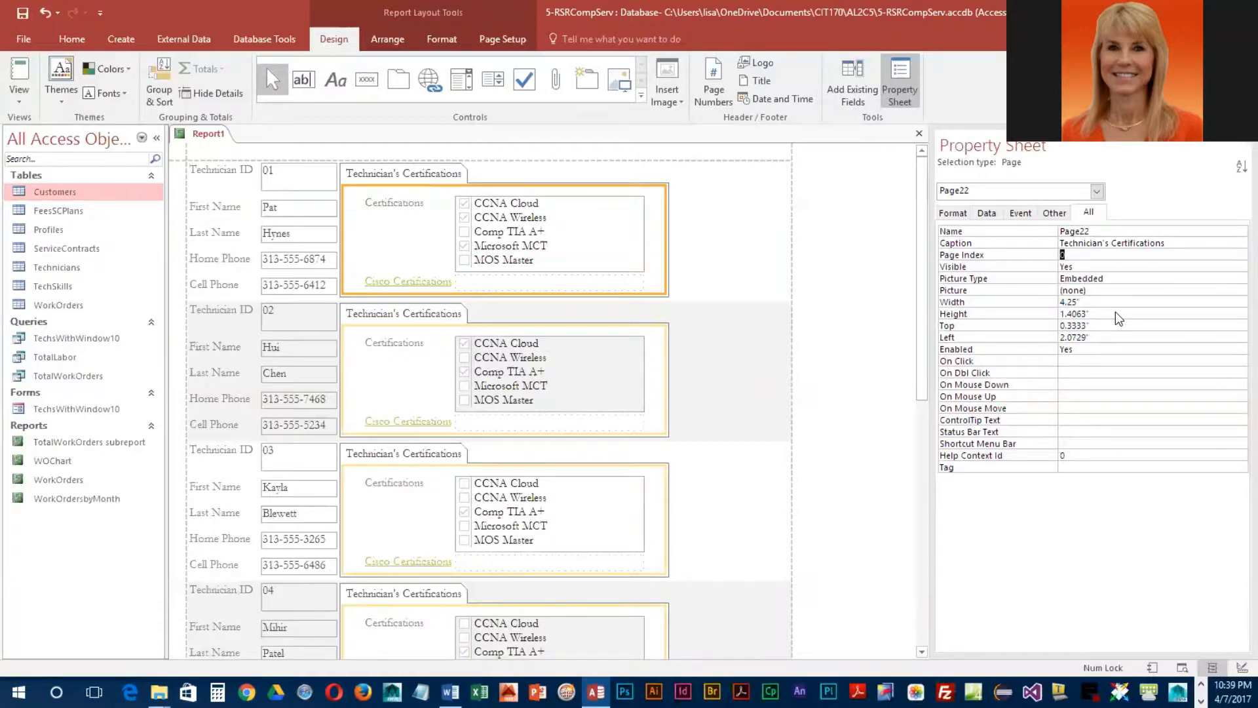
pyautogui.click(1239, 150)
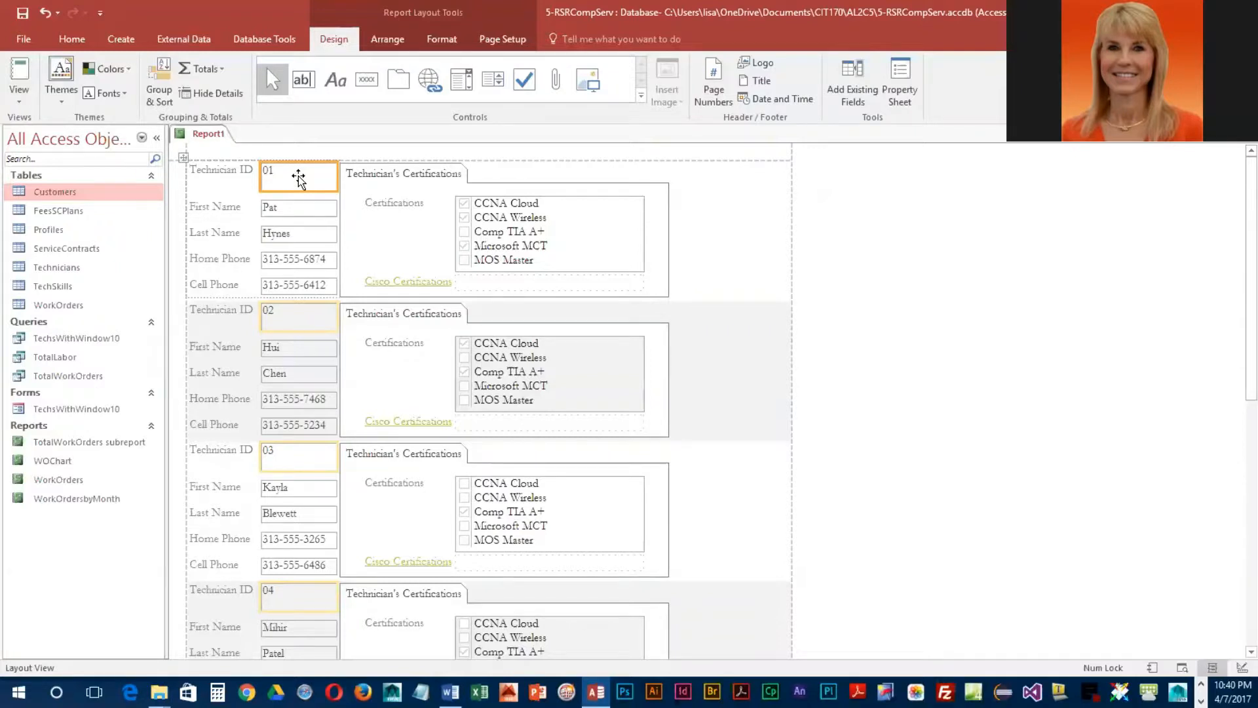
# Step: Select the entire column of technician field values, starting from the Technician ID value, and make its shape outline transparent
pyautogui.rightClick(298, 179)
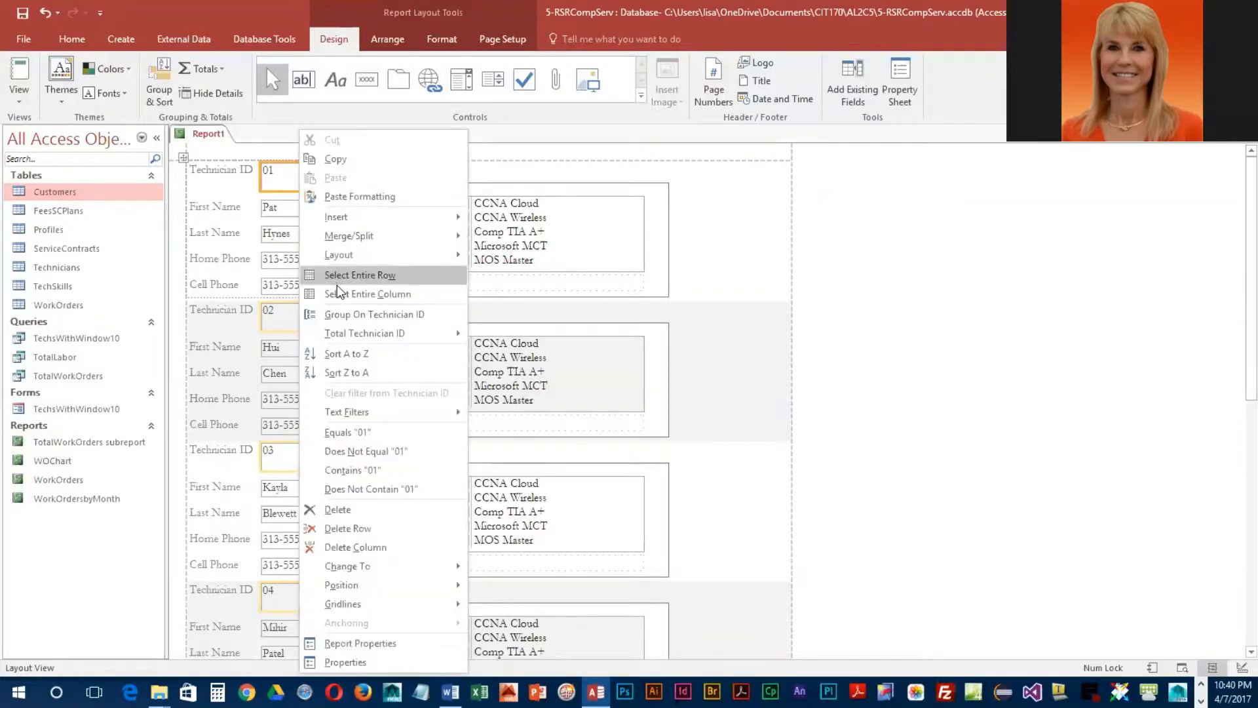
pyautogui.click(354, 293)
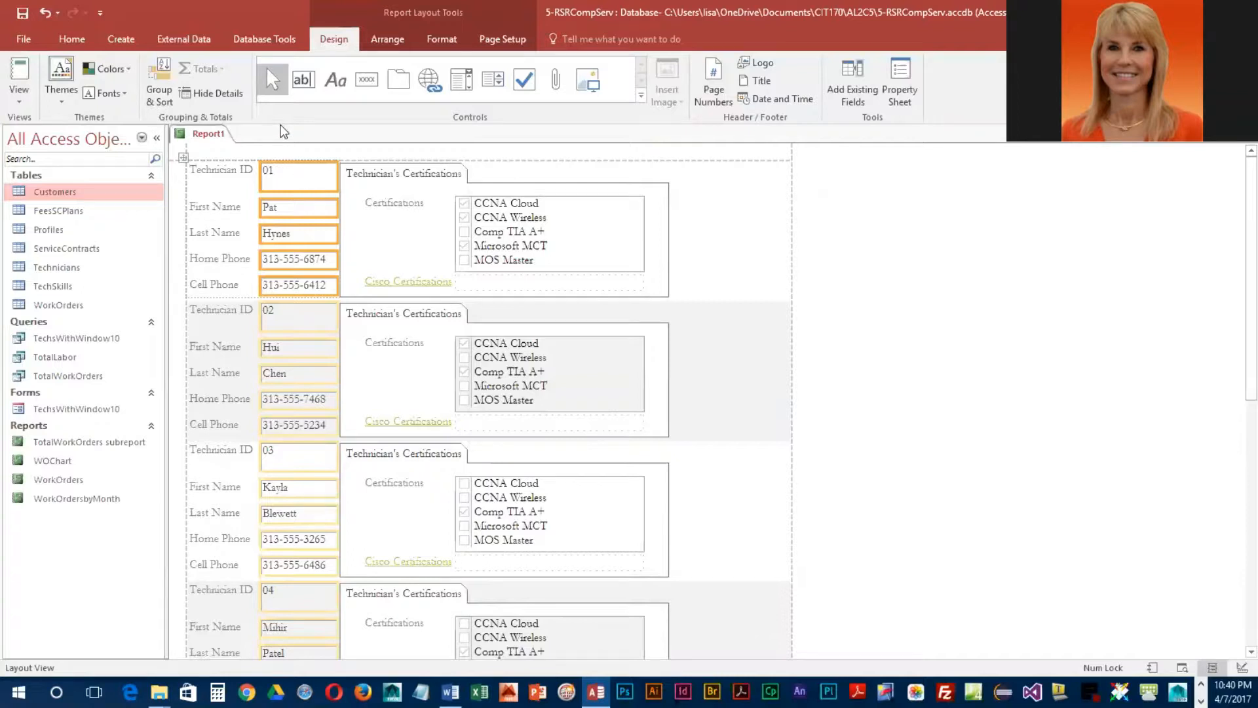
pyautogui.click(455, 42)
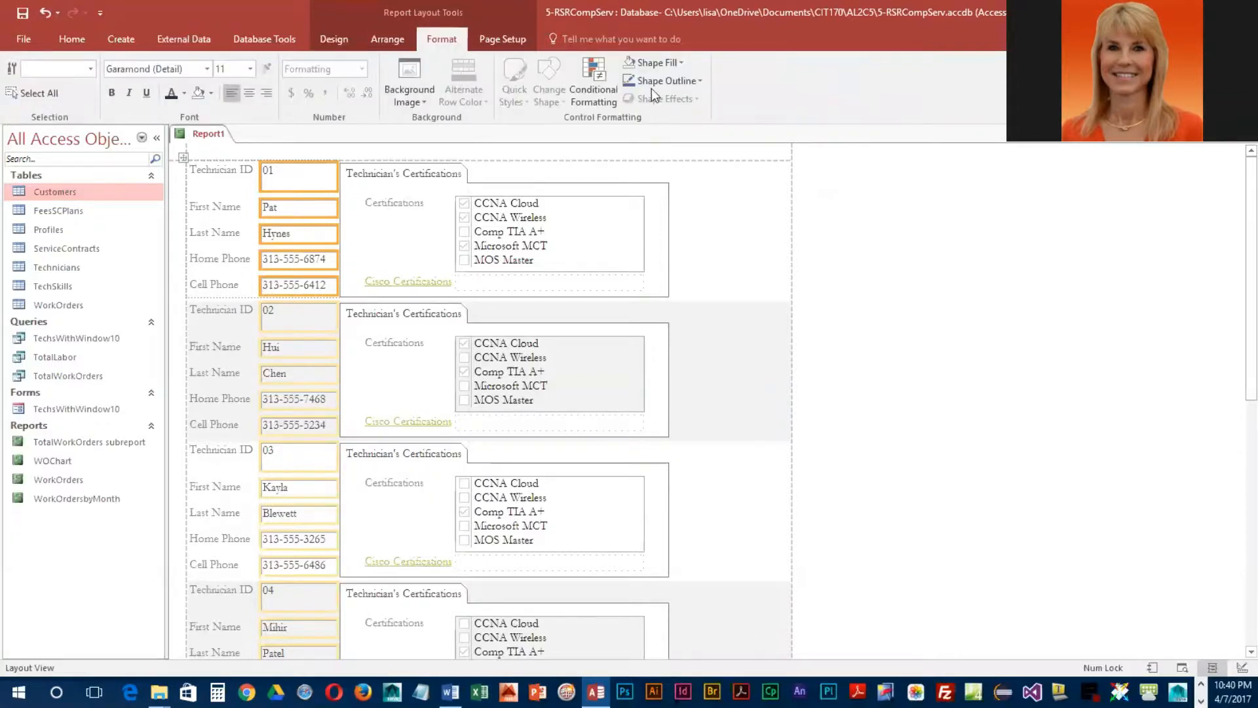
pyautogui.click(699, 80)
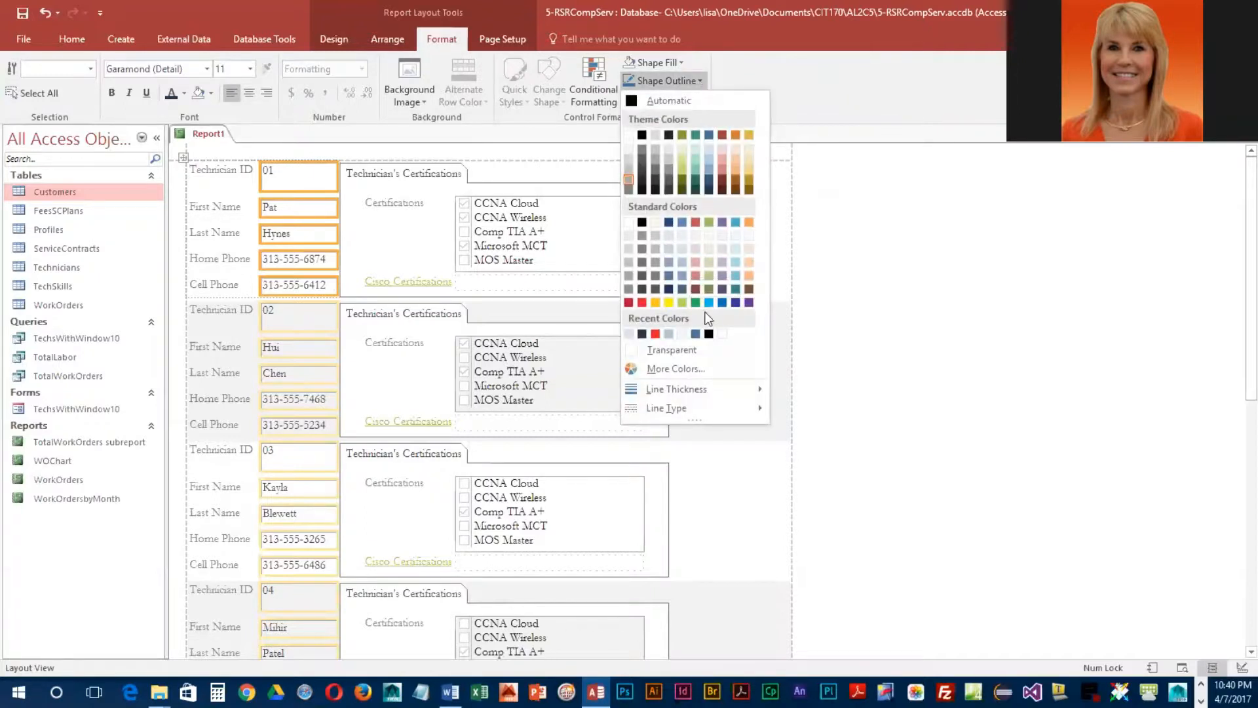
pyautogui.click(671, 350)
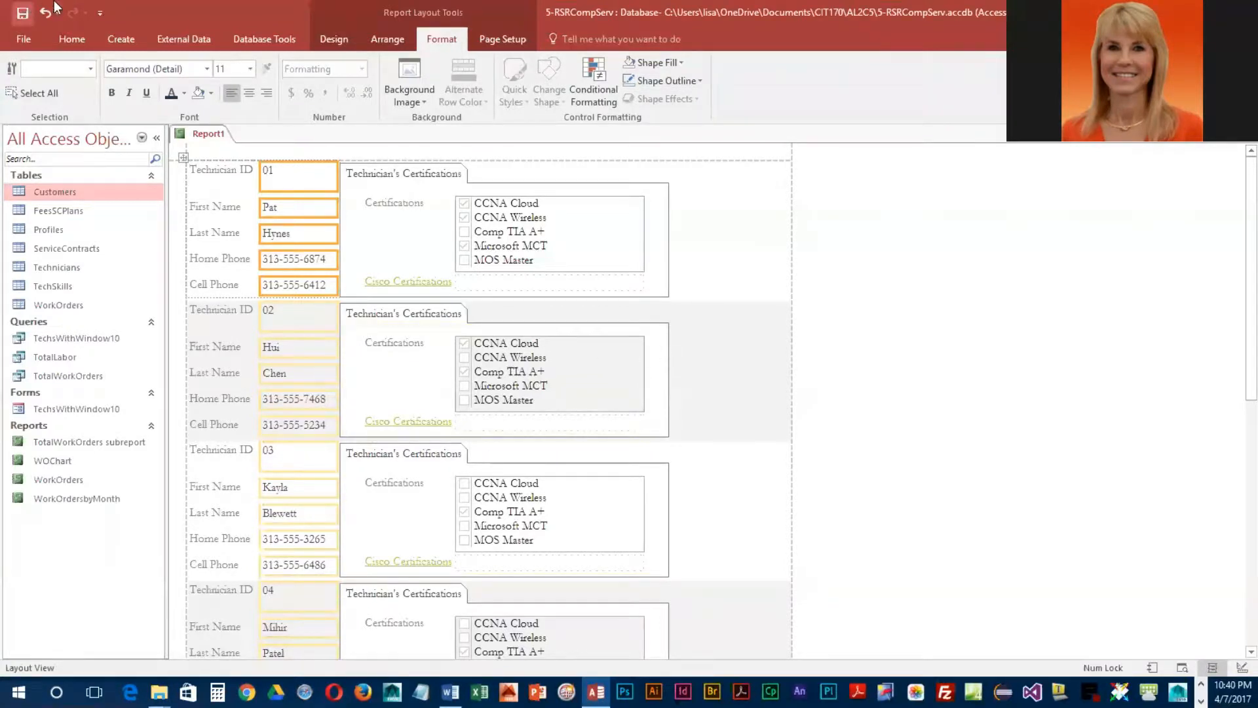
# Step: Save the report under the name TechCertifications
pyautogui.click(21, 15)
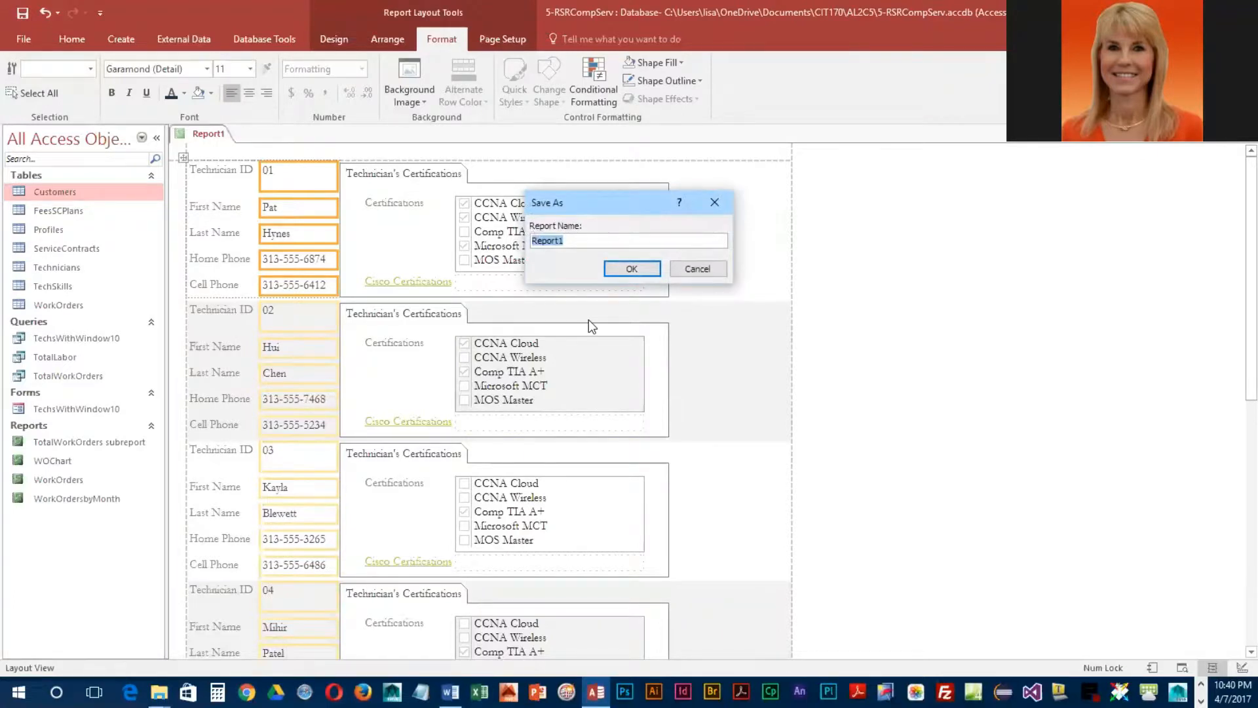
pyautogui.write('TechCertifications')
pyautogui.click(631, 270)
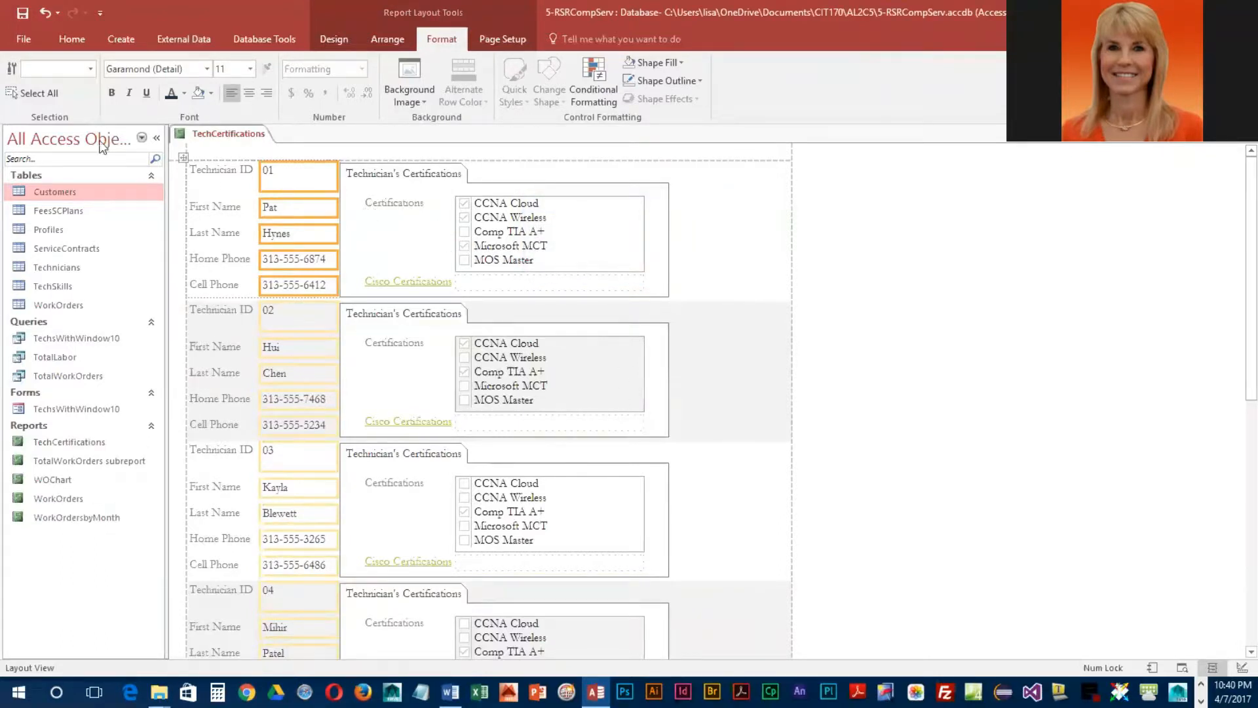
# Step: Display the report in Report View and look through the technician records to check the layout
pyautogui.click(349, 43)
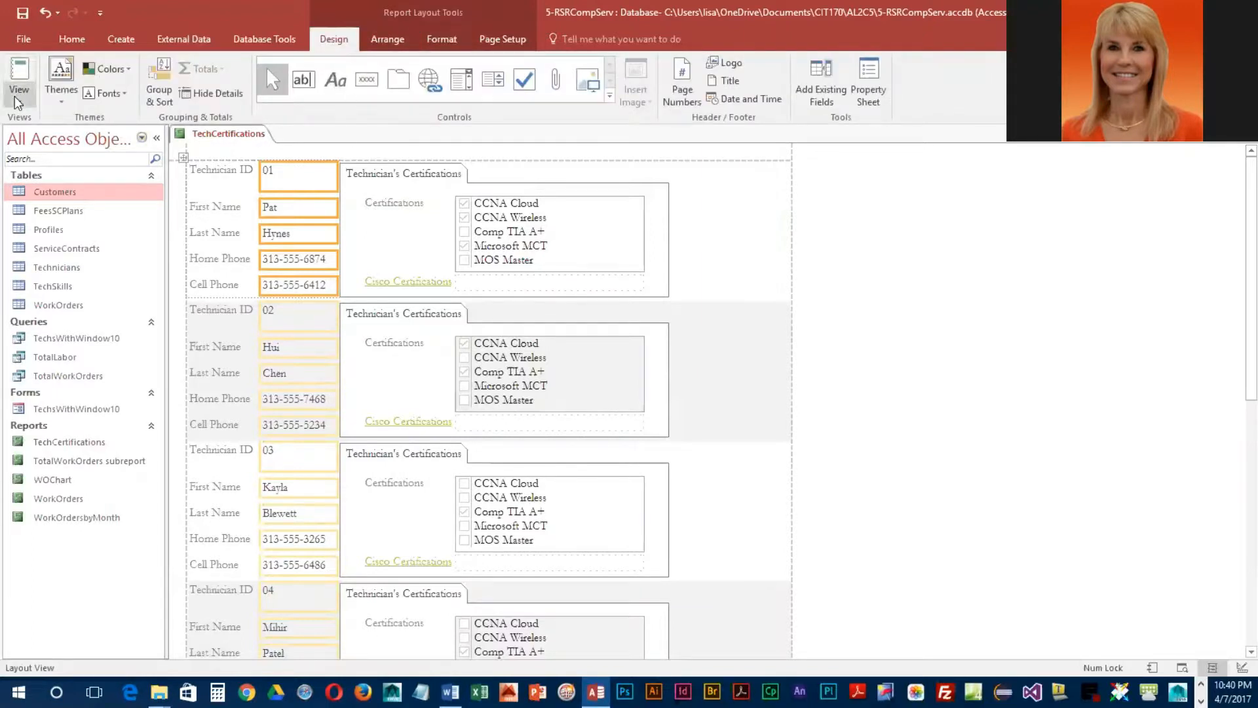
pyautogui.click(23, 70)
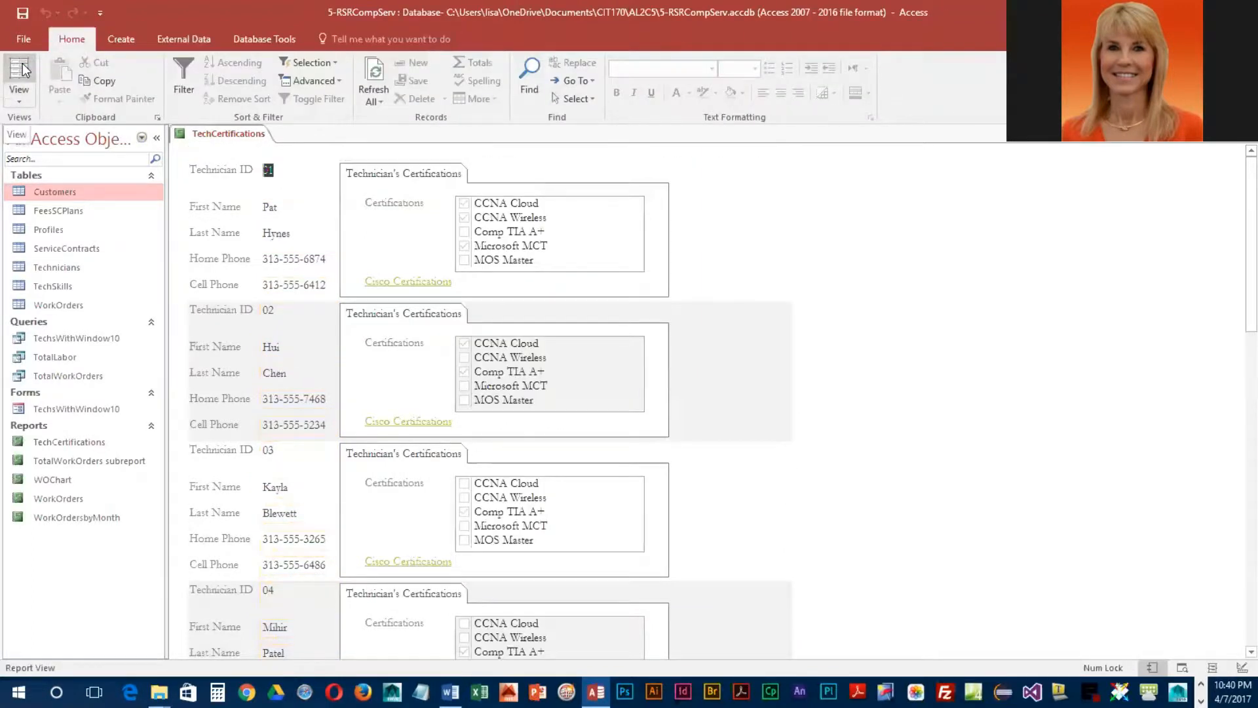
pyautogui.scroll(-3, 317, 464)
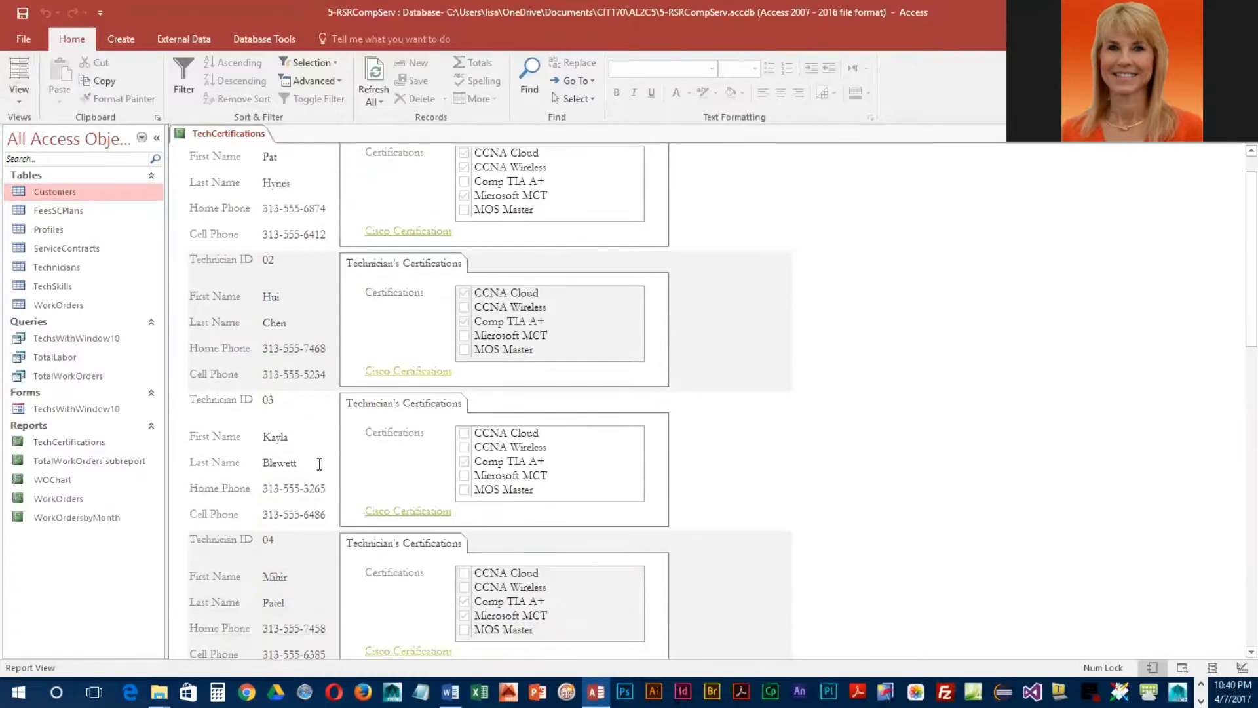
pyautogui.scroll(-1, 318, 466)
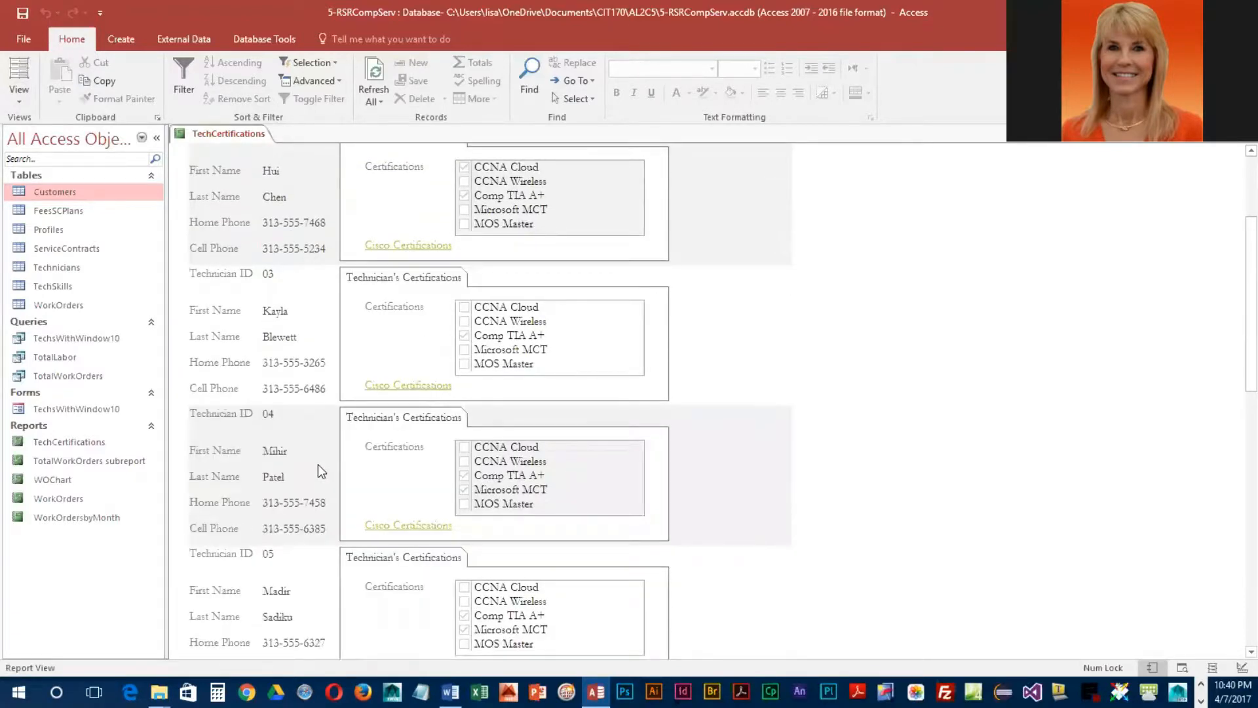
pyautogui.scroll(3, 317, 464)
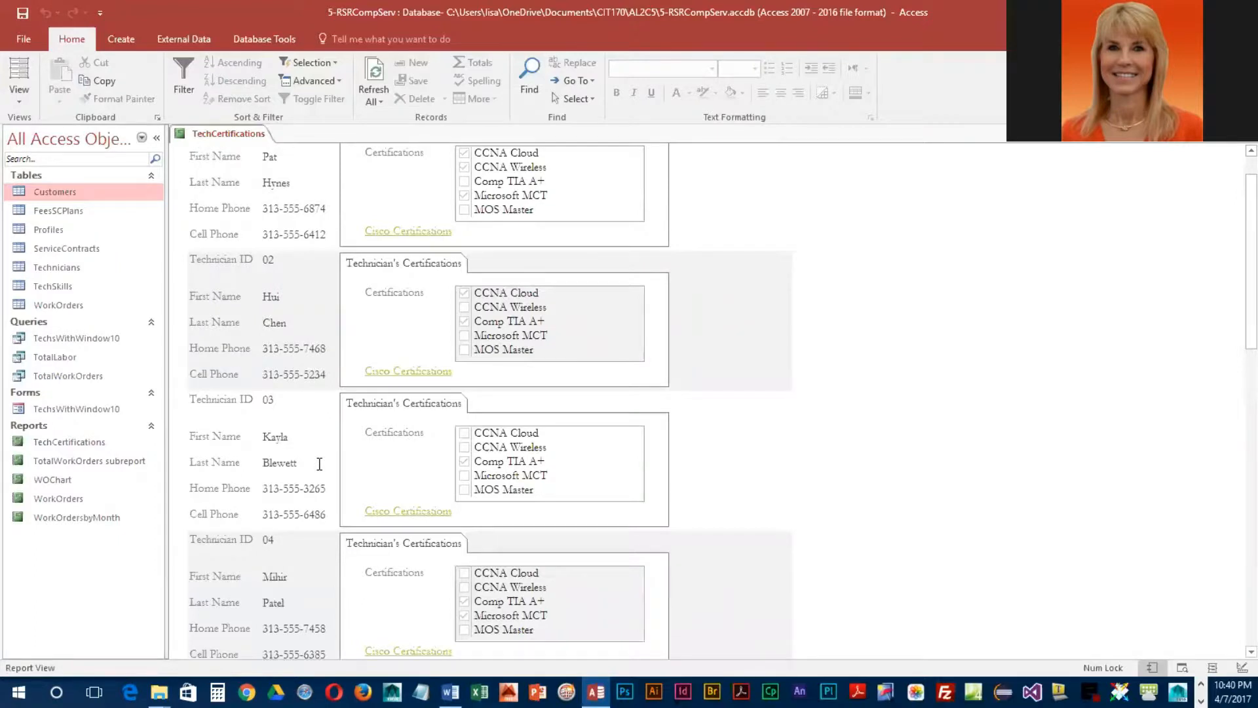
# Step: In Design View, open the Detail section's tab order and place LName first and FName second
pyautogui.click(21, 94)
pyautogui.click(52, 232)
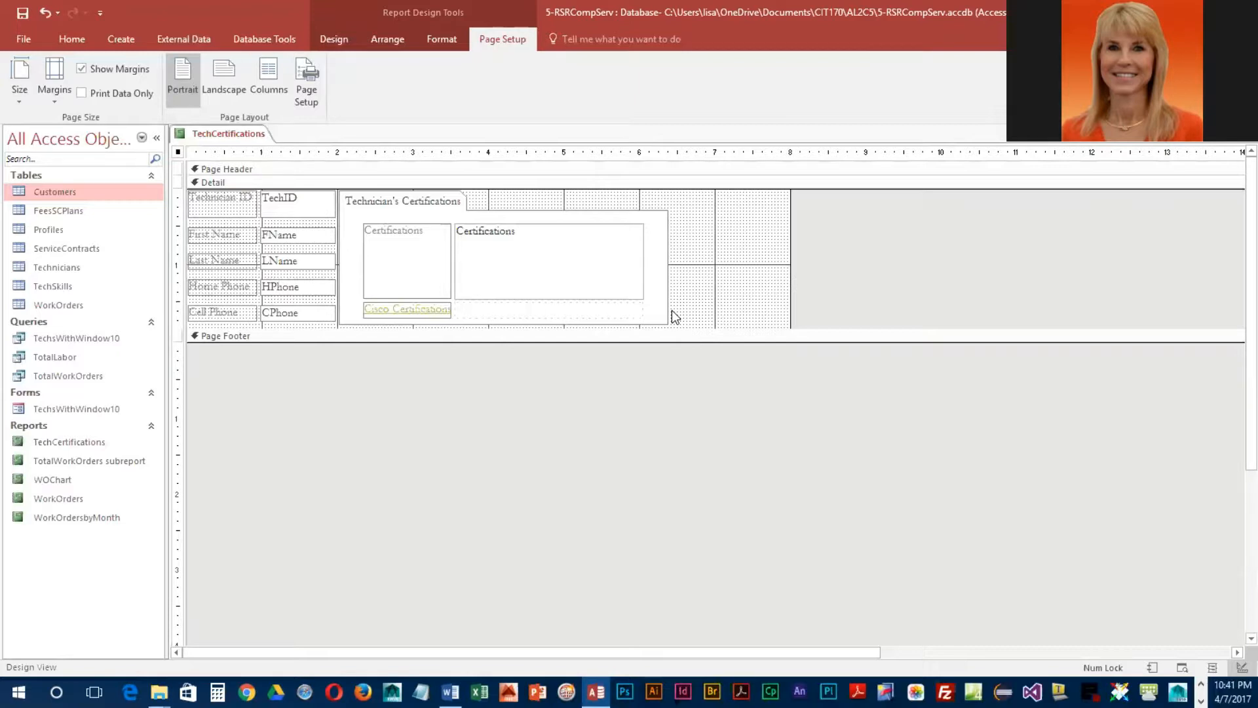
pyautogui.click(348, 46)
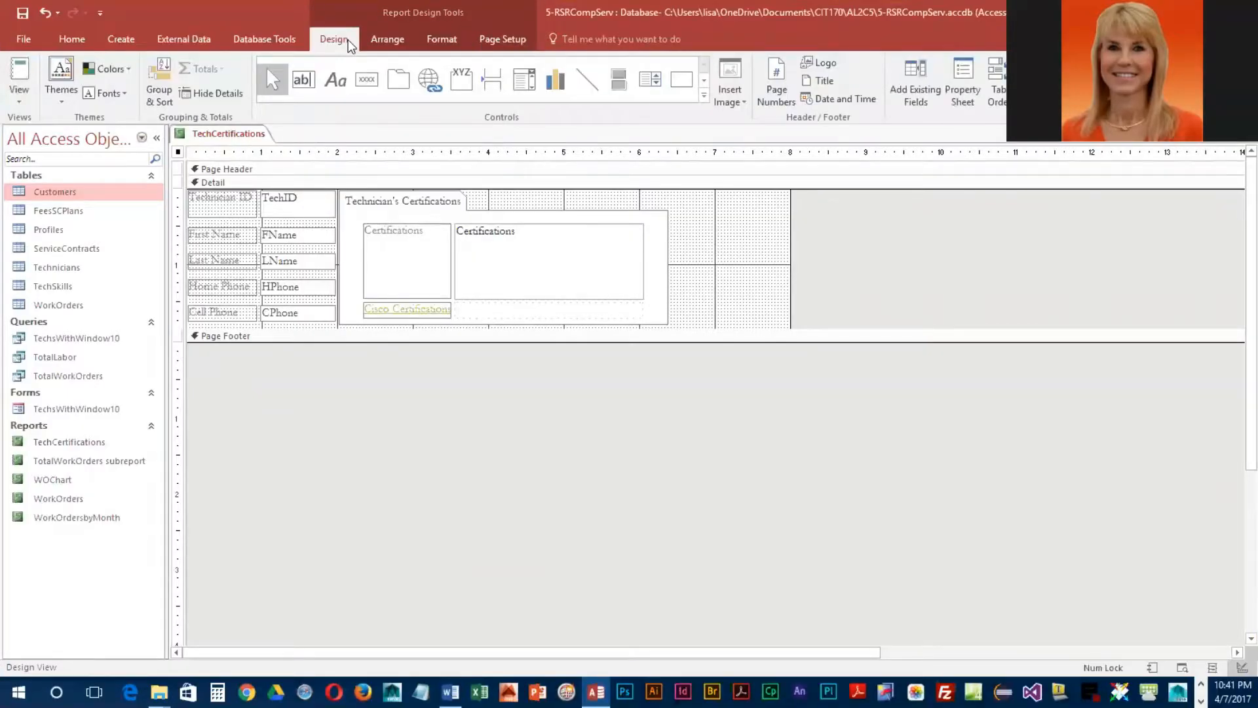
pyautogui.click(996, 82)
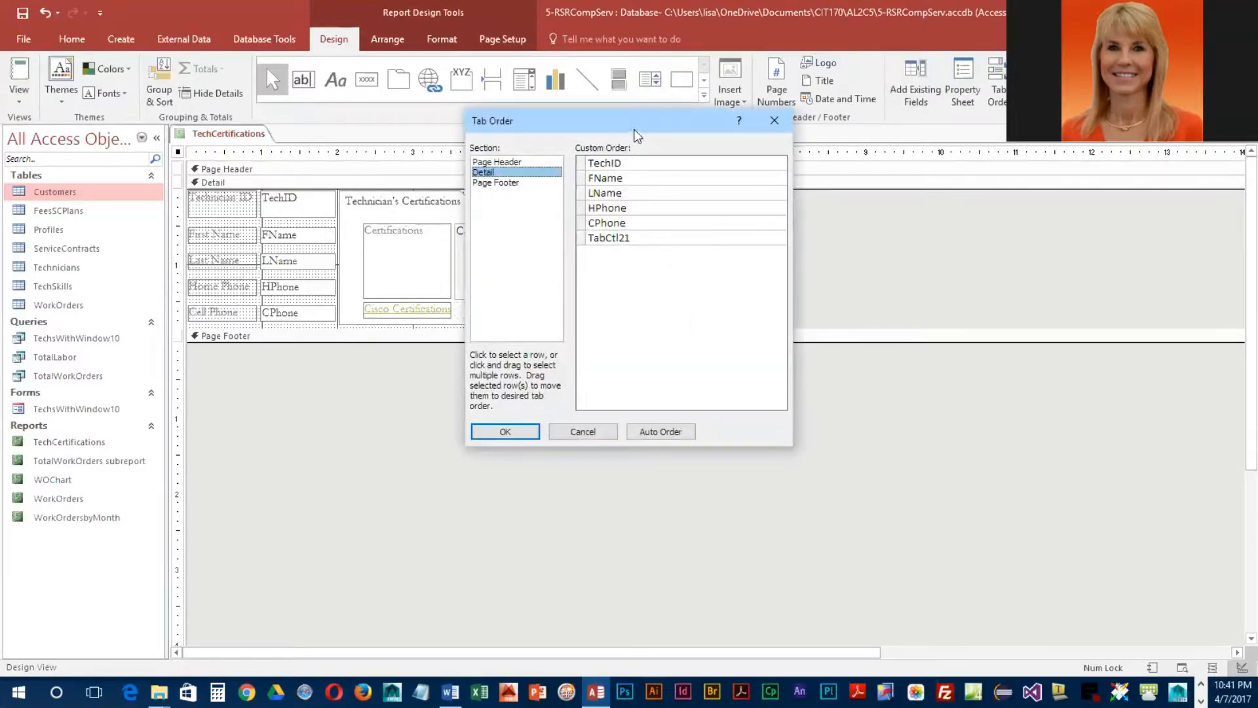
pyautogui.moveTo(634, 136); pyautogui.dragTo(678, 198)
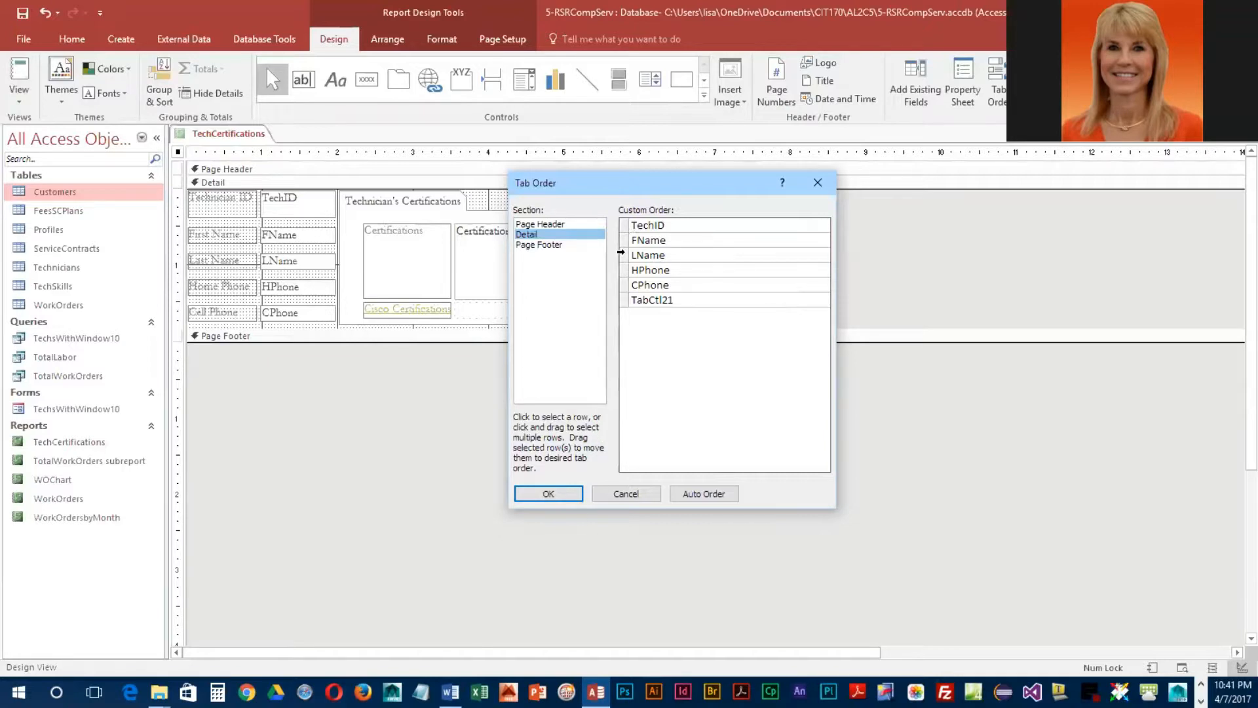
pyautogui.click(624, 255)
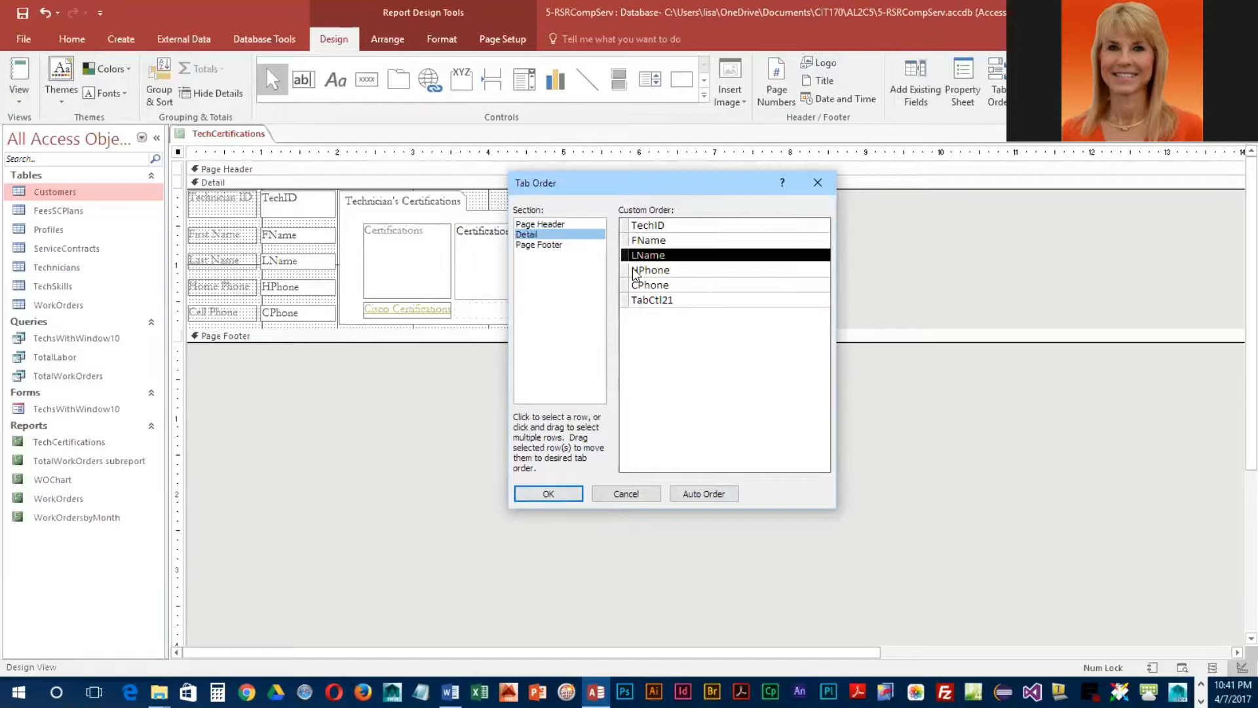
pyautogui.moveTo(624, 255); pyautogui.dragTo(624, 222)
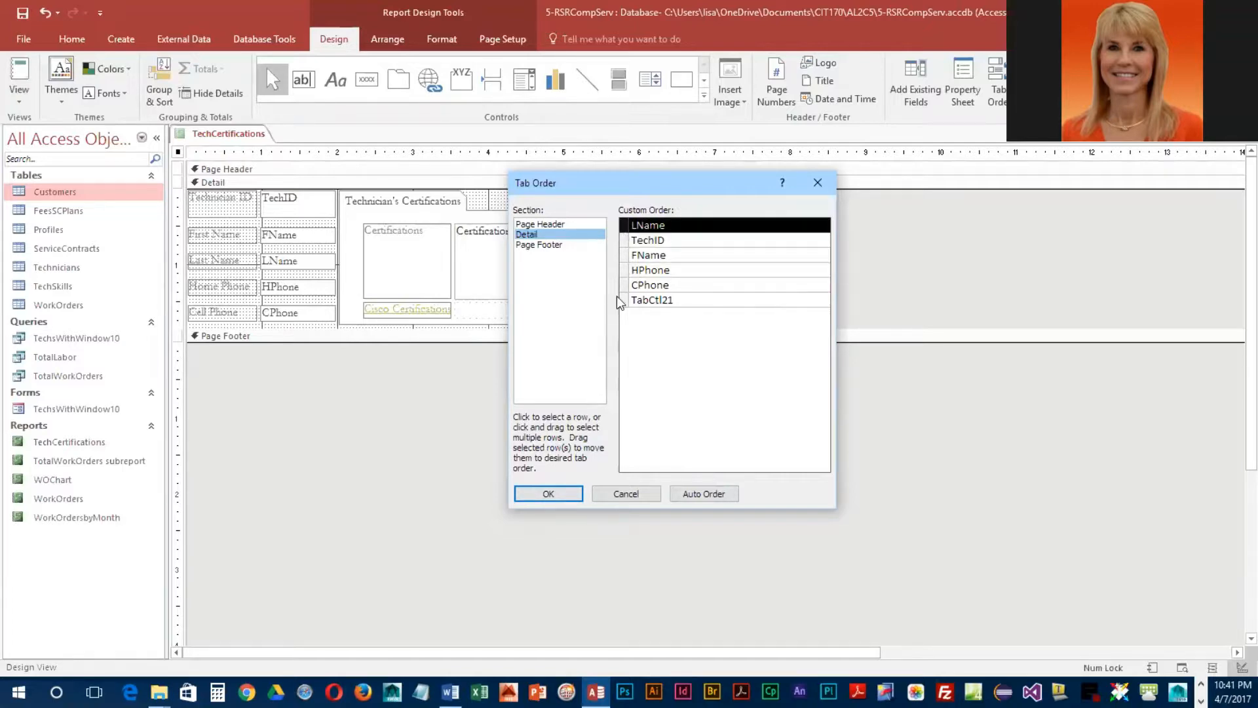
pyautogui.click(624, 255)
pyautogui.moveTo(623, 259); pyautogui.dragTo(622, 243)
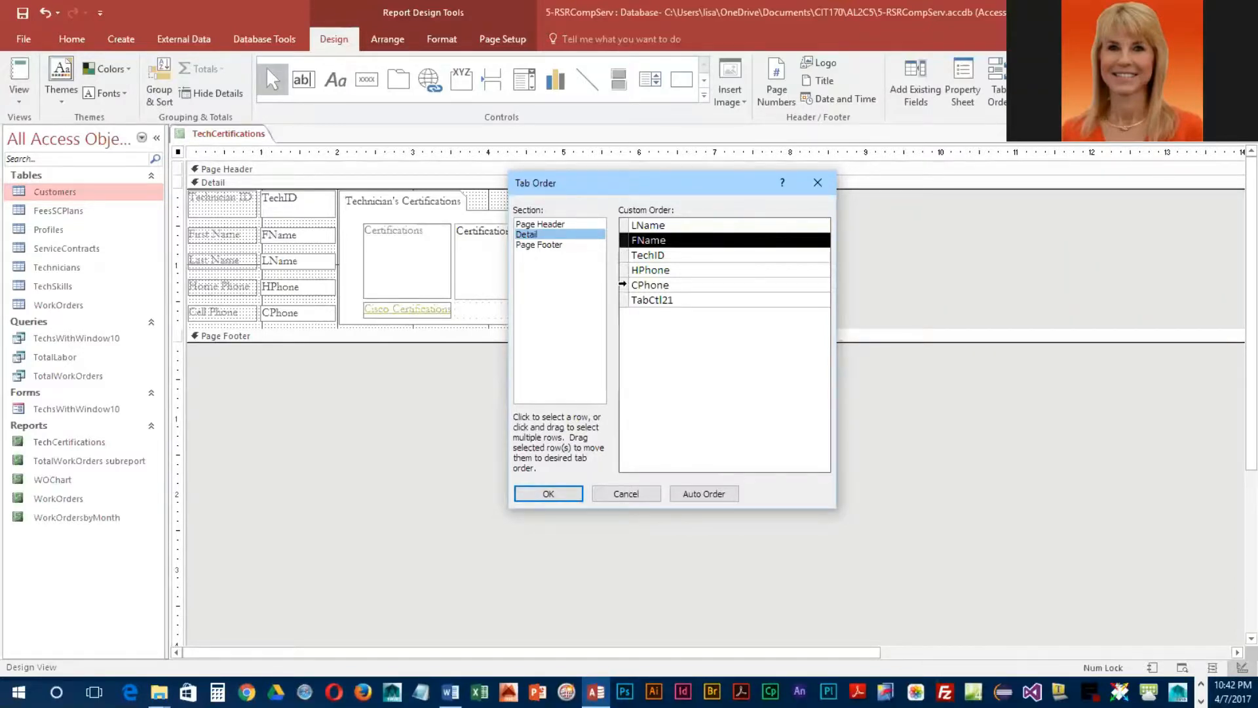
# Step: Move HPhone, CPhone and TabCtl21 ahead of TechID in the Detail tab order and apply the new order
pyautogui.click(624, 271)
pyautogui.moveTo(626, 271); pyautogui.dragTo(626, 251)
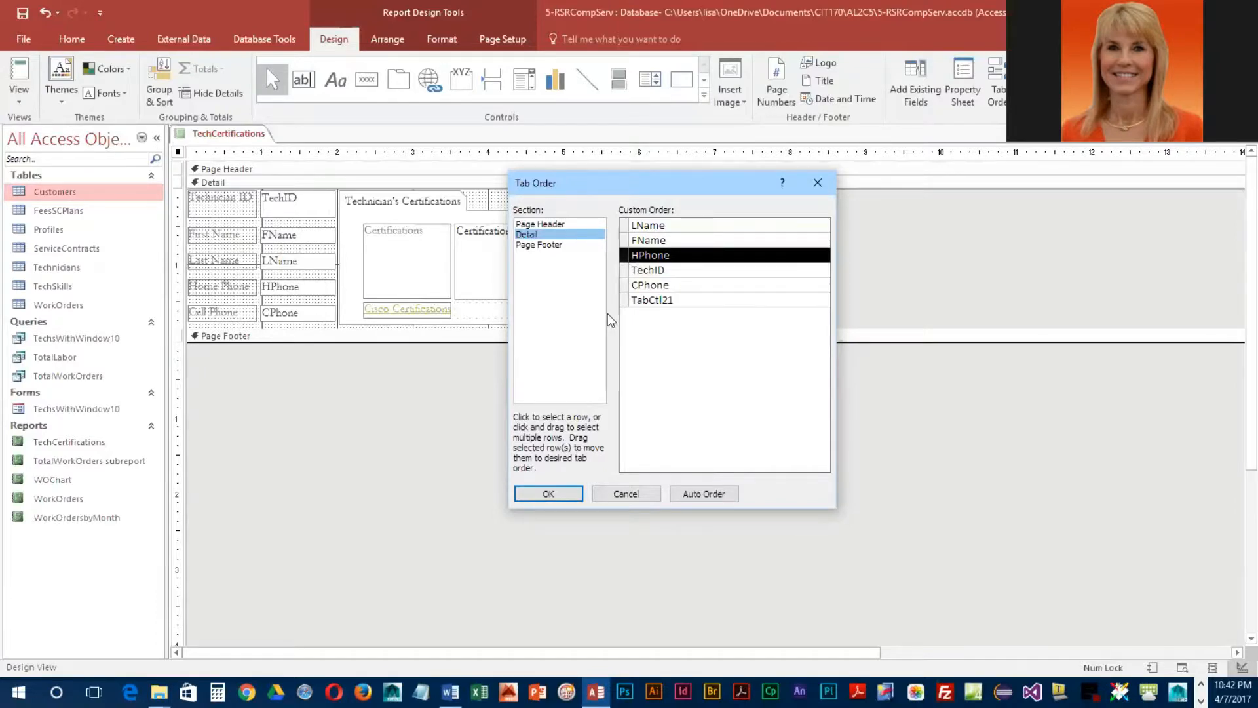
pyautogui.click(626, 286)
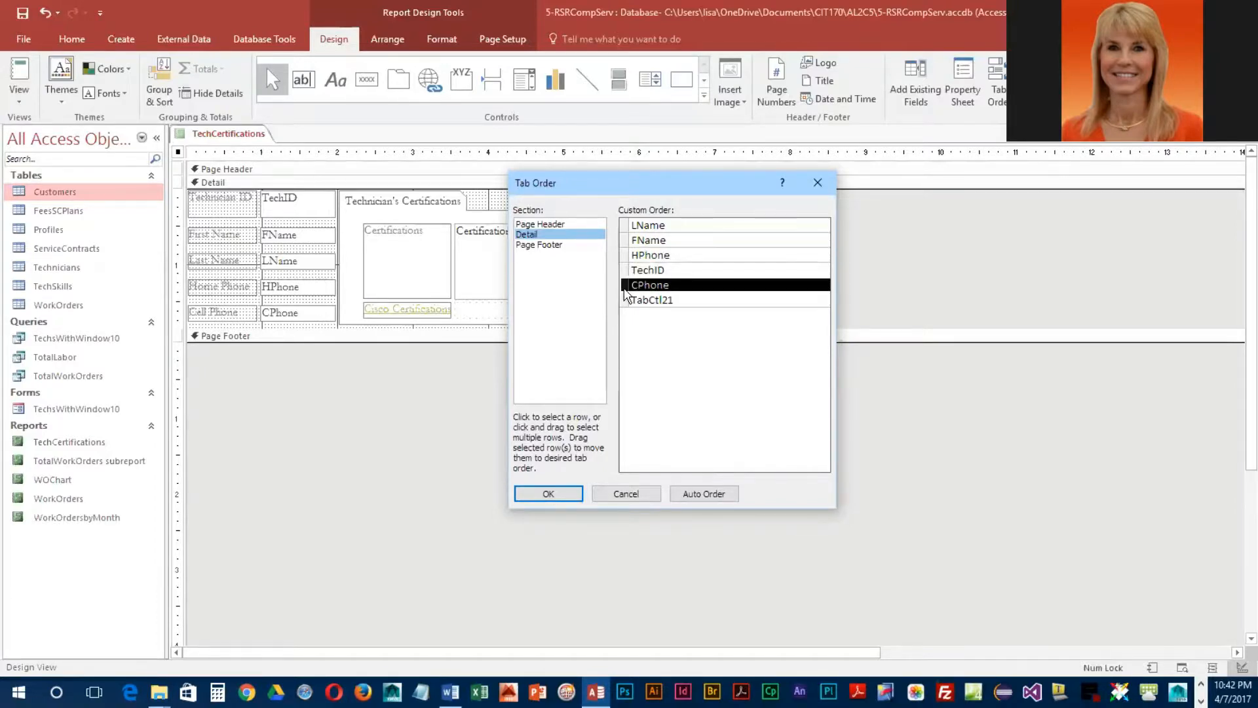
pyautogui.moveTo(630, 287); pyautogui.dragTo(627, 265)
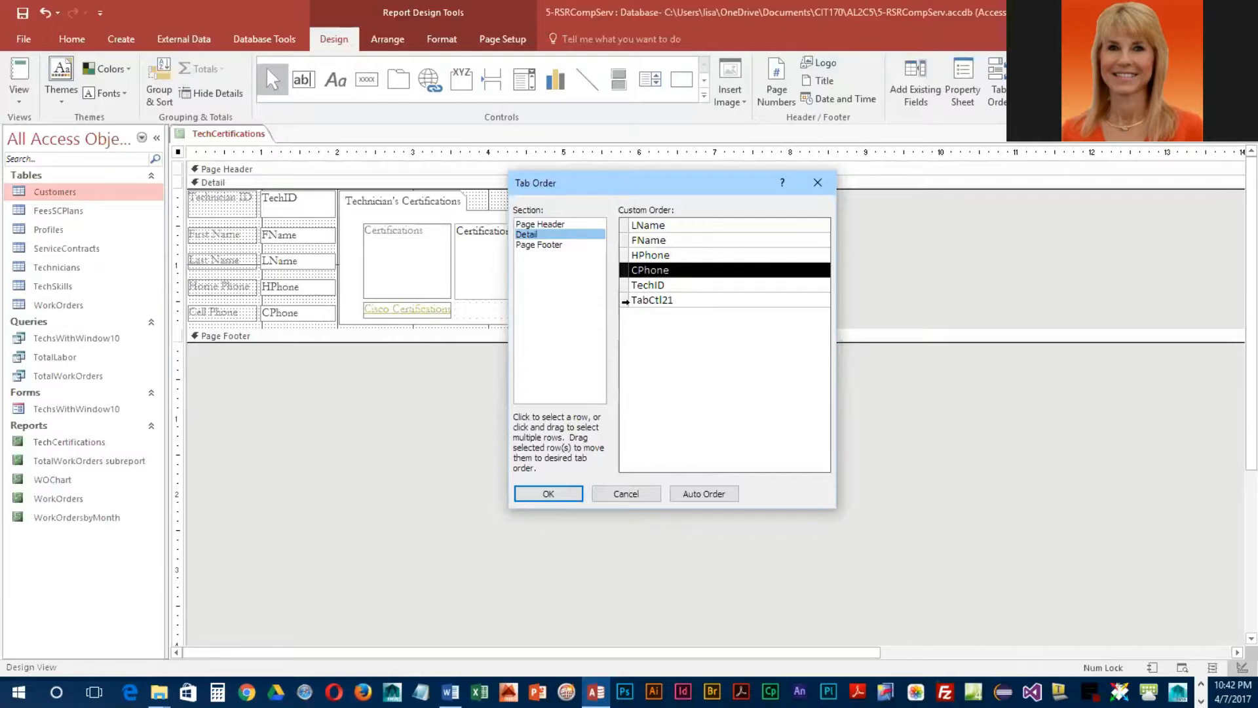
pyautogui.click(625, 301)
pyautogui.moveTo(625, 301); pyautogui.dragTo(626, 290)
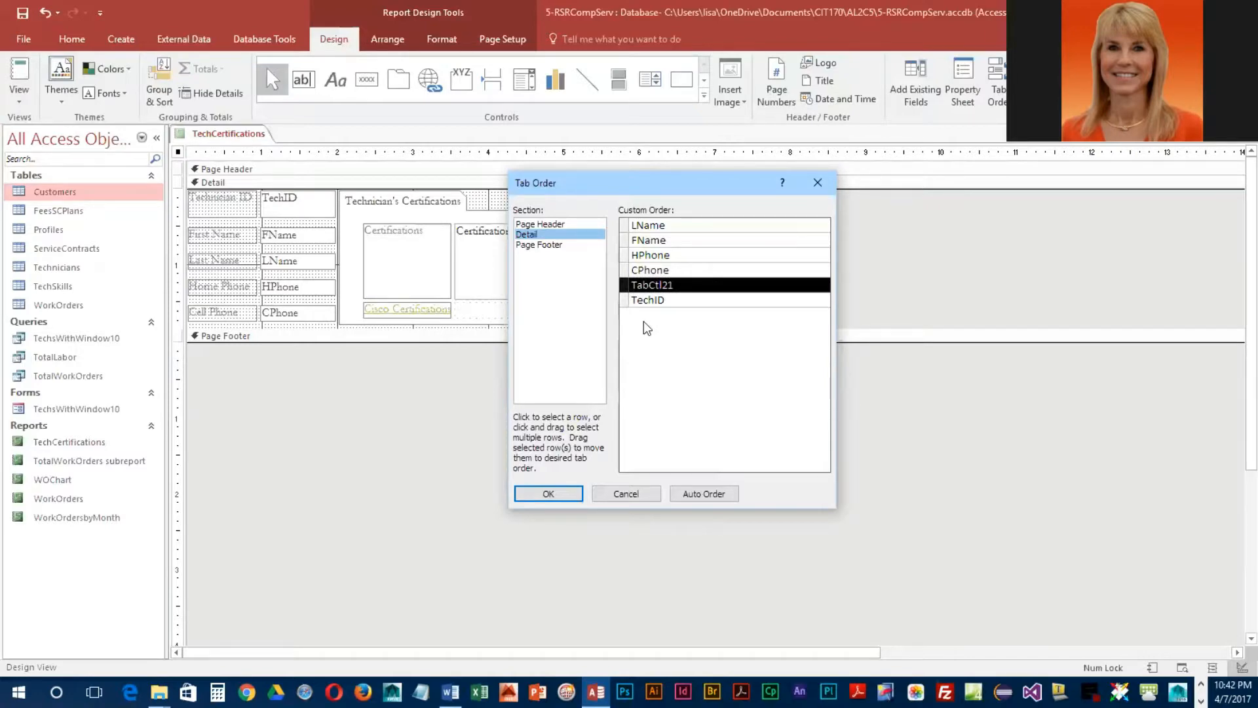
pyautogui.click(548, 494)
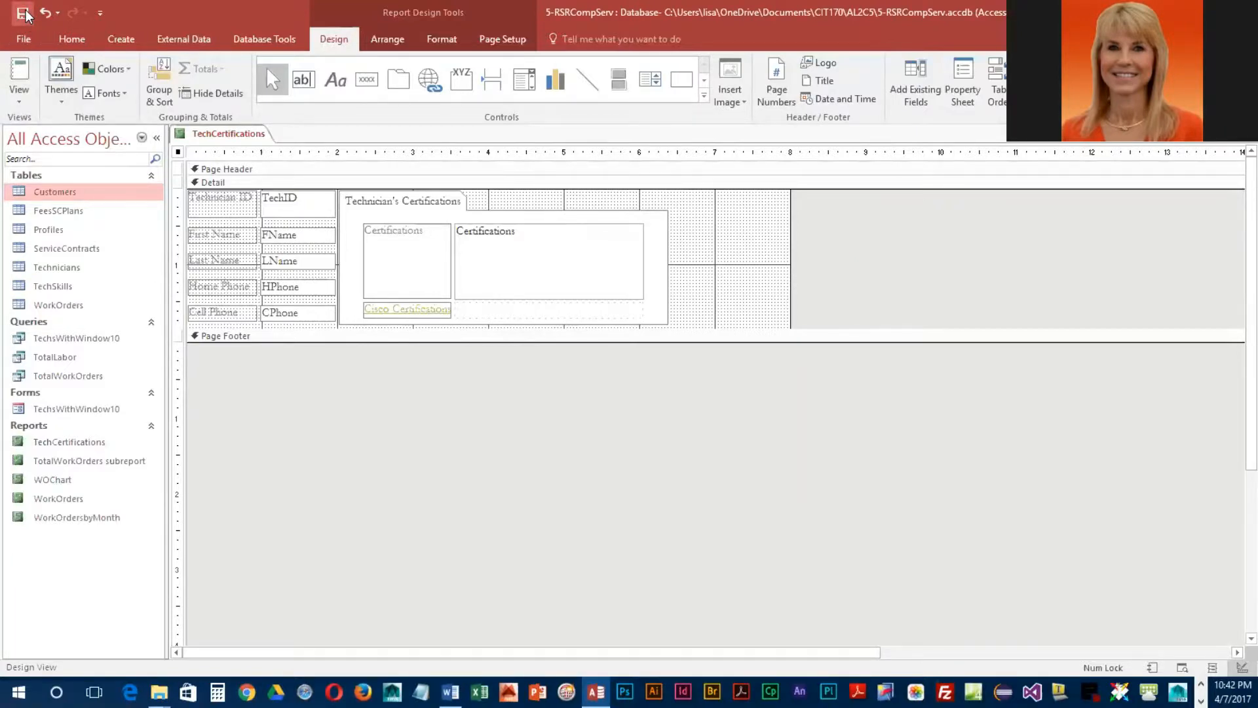
# Step: Display the report in Report View and step through the technician records' fields to check the new tab order
pyautogui.click(19, 75)
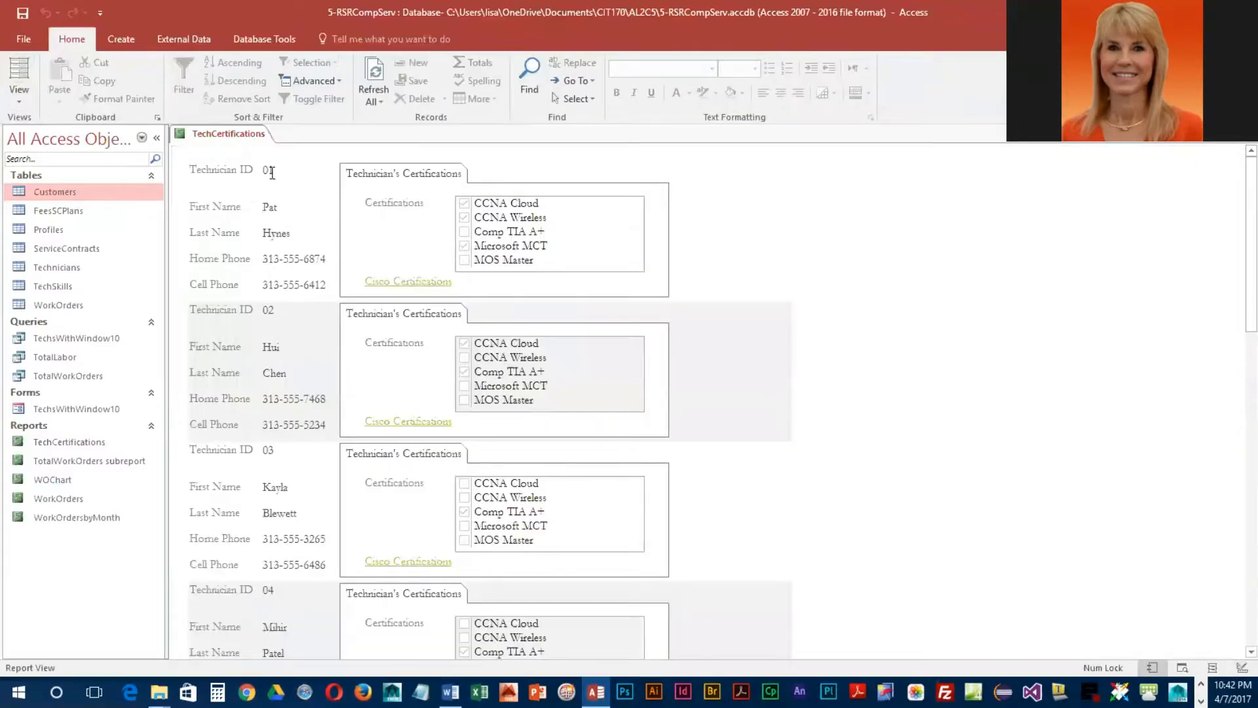
pyautogui.scroll(-3, 349, 252)
pyautogui.press('Up')
pyautogui.press('Up')
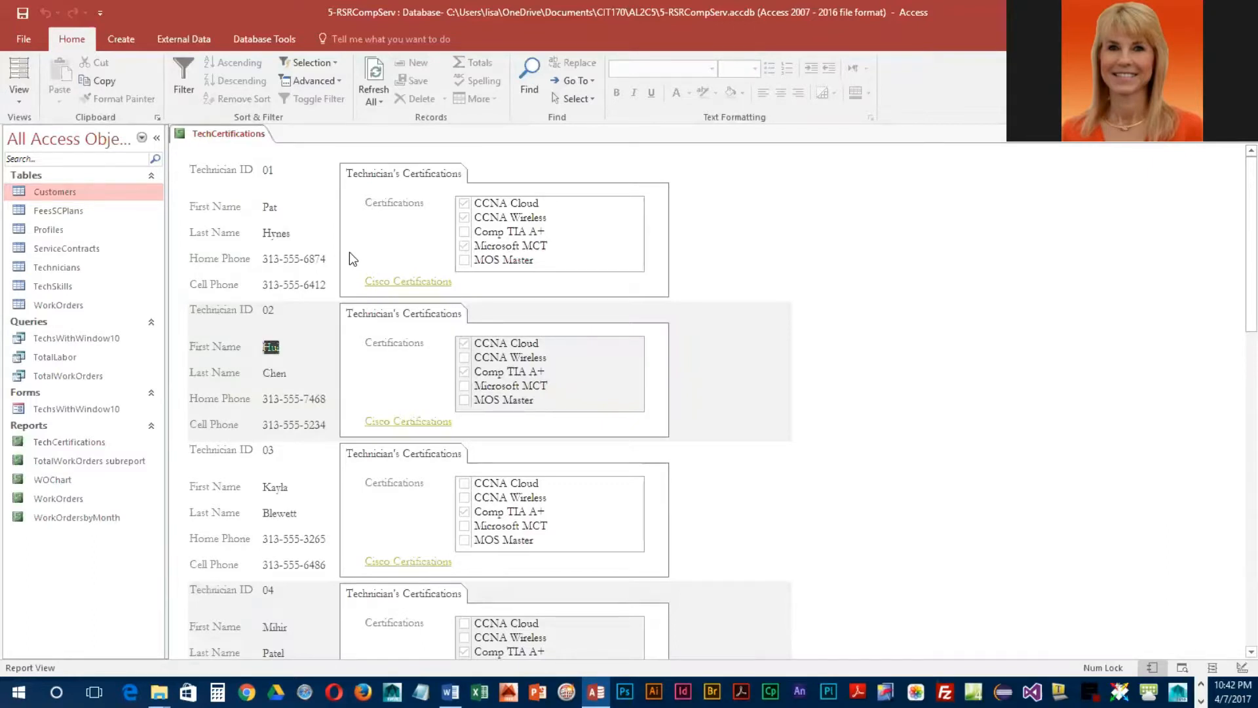
pyautogui.press('Down')
pyautogui.press('Down')
pyautogui.press('Down')
pyautogui.press('Tab')
pyautogui.press('Tab')
pyautogui.press('Tab')
pyautogui.press('Tab')
pyautogui.press('Tab')
pyautogui.press('Tab')
pyautogui.press('Tab')
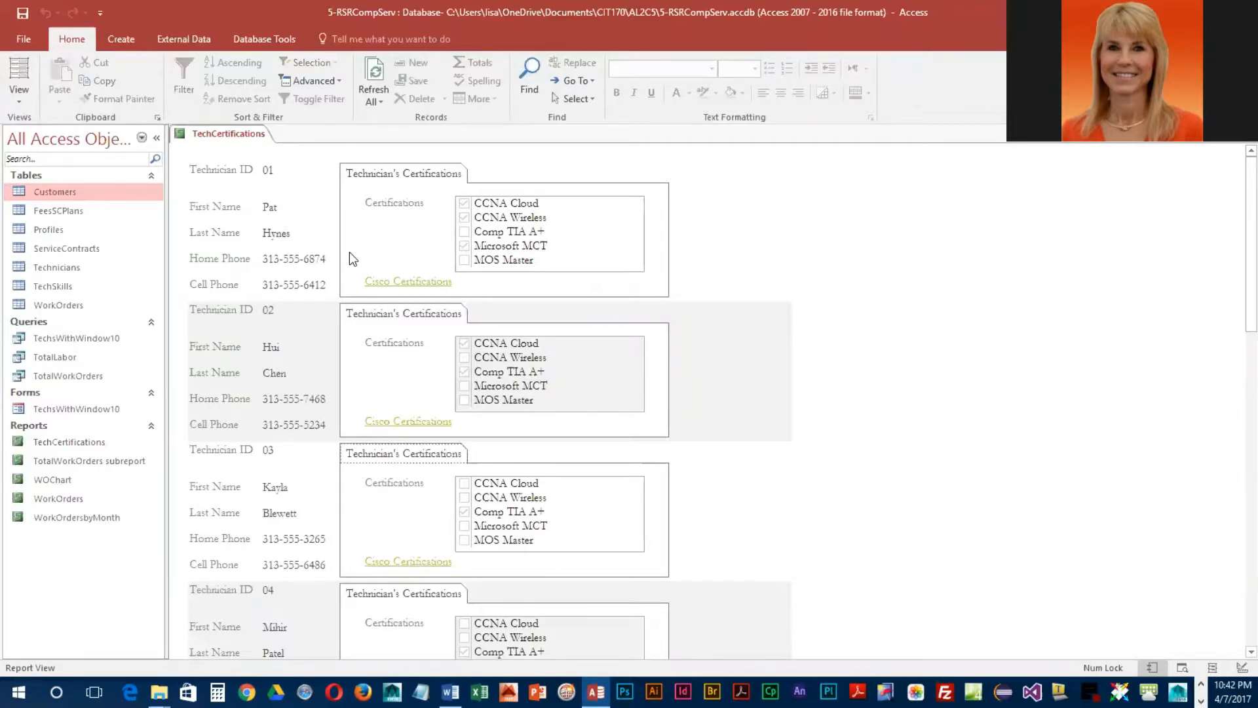
pyautogui.press('Tab')
pyautogui.press('Tab')
pyautogui.press('Tab')
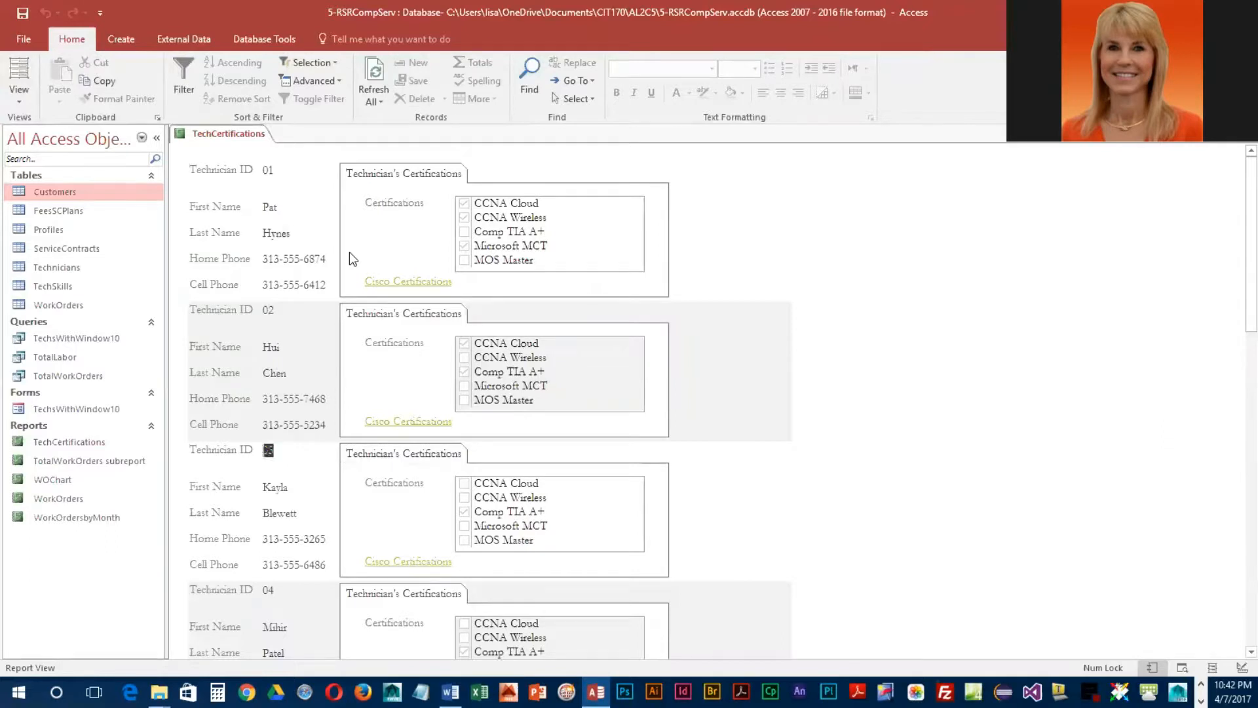
# Step: Follow the Cisco Certifications link in the technician 04 record, and return the report to Design View
pyautogui.scroll(-2, 346, 254)
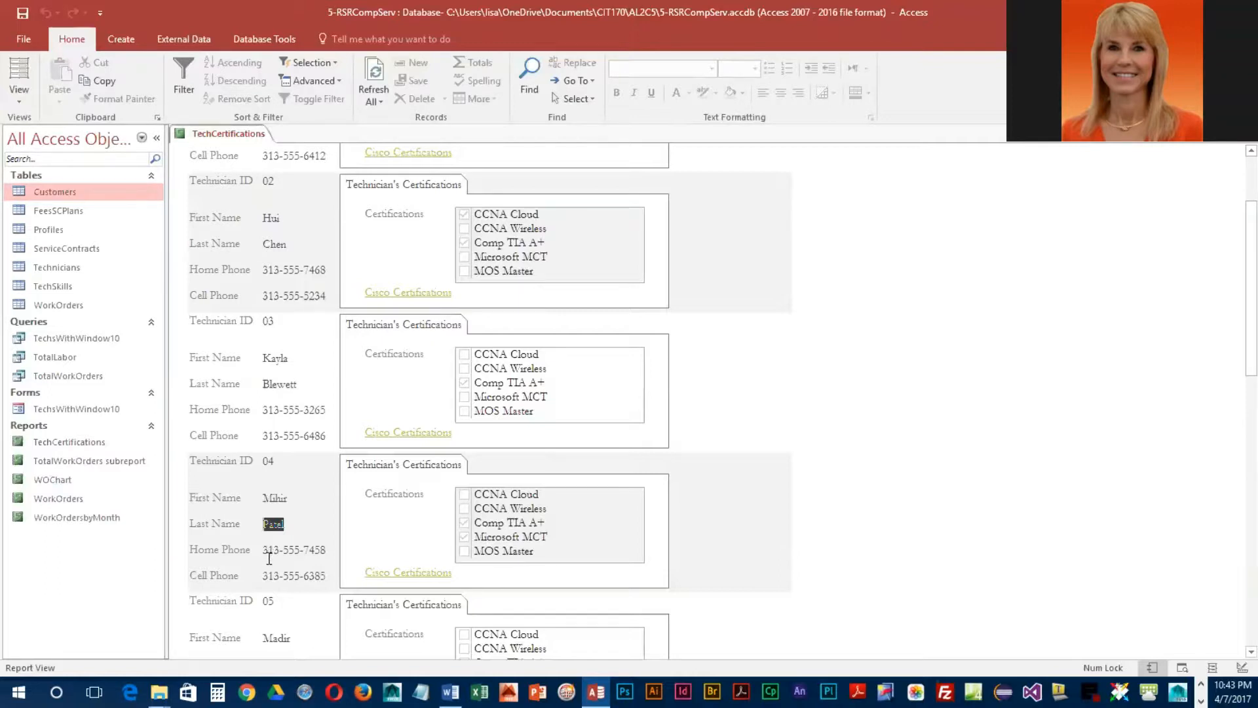
pyautogui.click(423, 574)
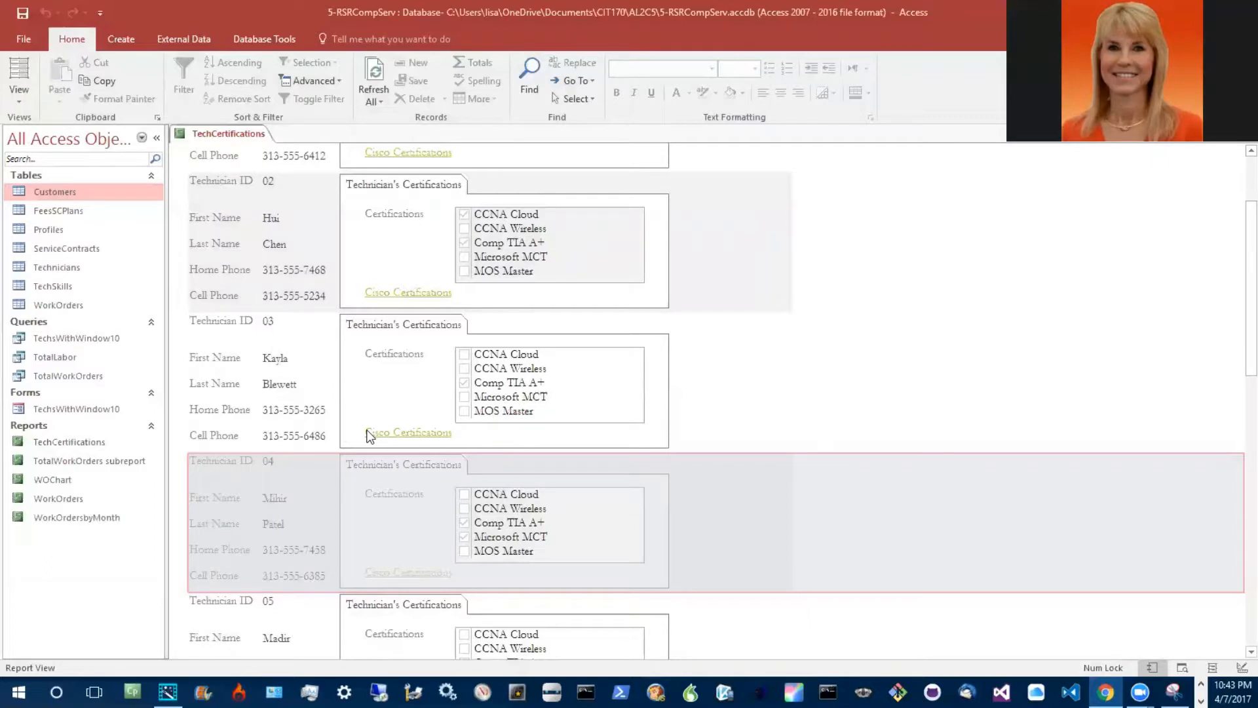
pyautogui.click(18, 101)
pyautogui.click(63, 228)
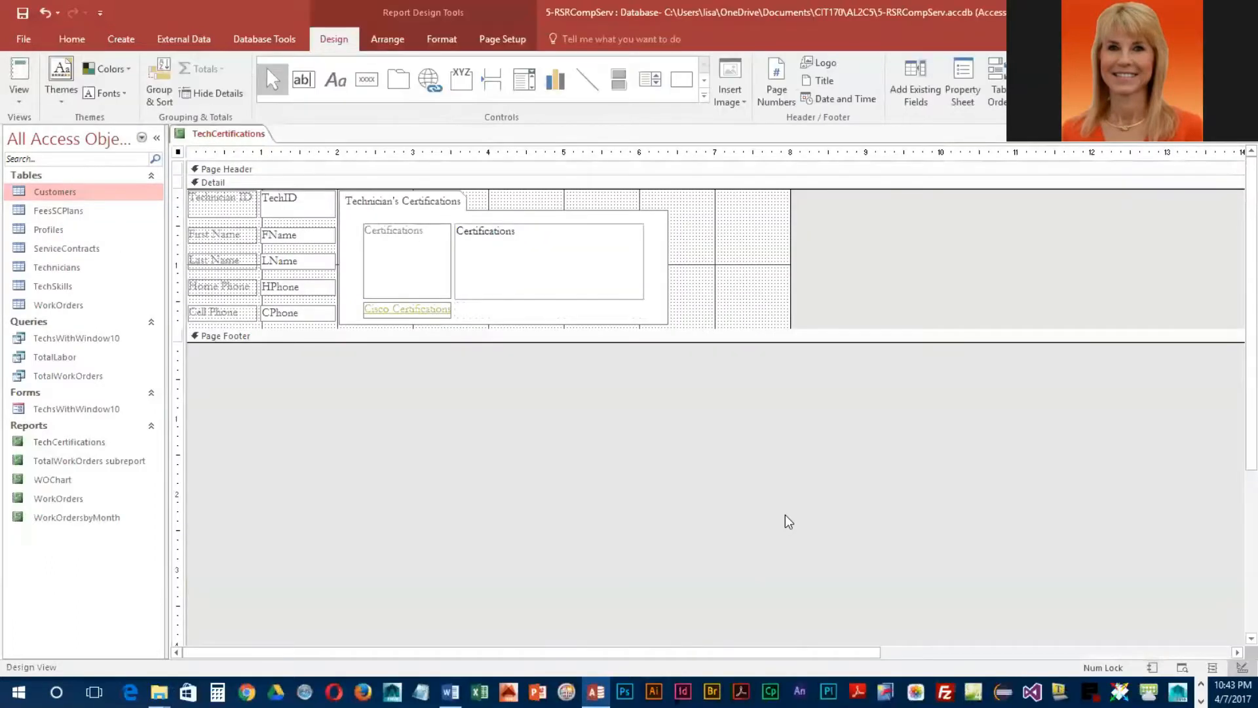
# Step: Examine the hyperlink options available for the Cisco Certifications link on the tab control
pyautogui.click(408, 307)
pyautogui.rightClick(401, 312)
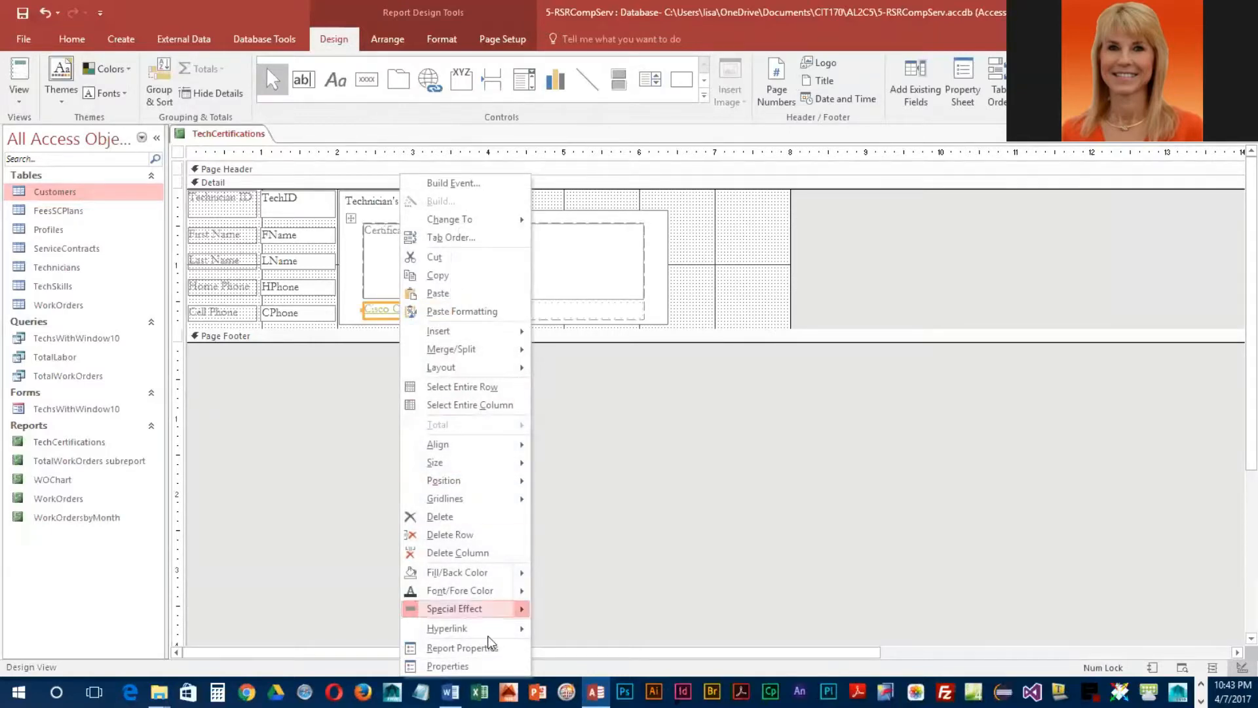
pyautogui.moveTo(487, 629)
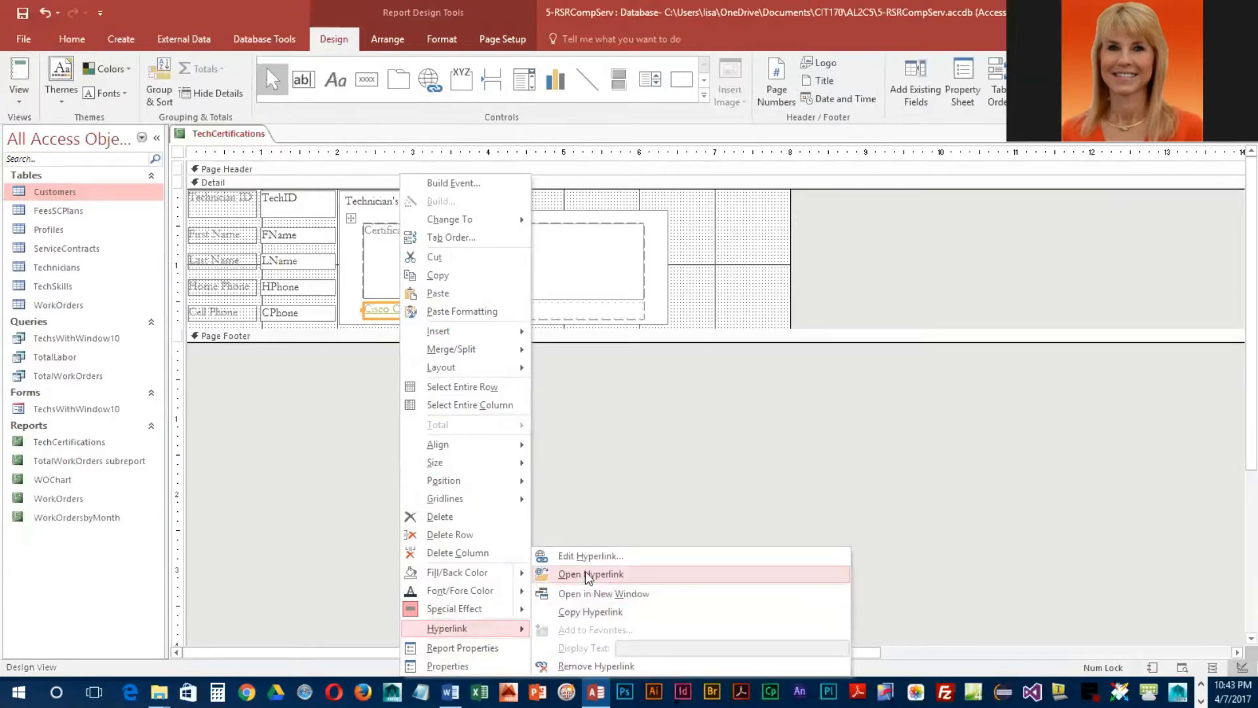
pyautogui.click(723, 298)
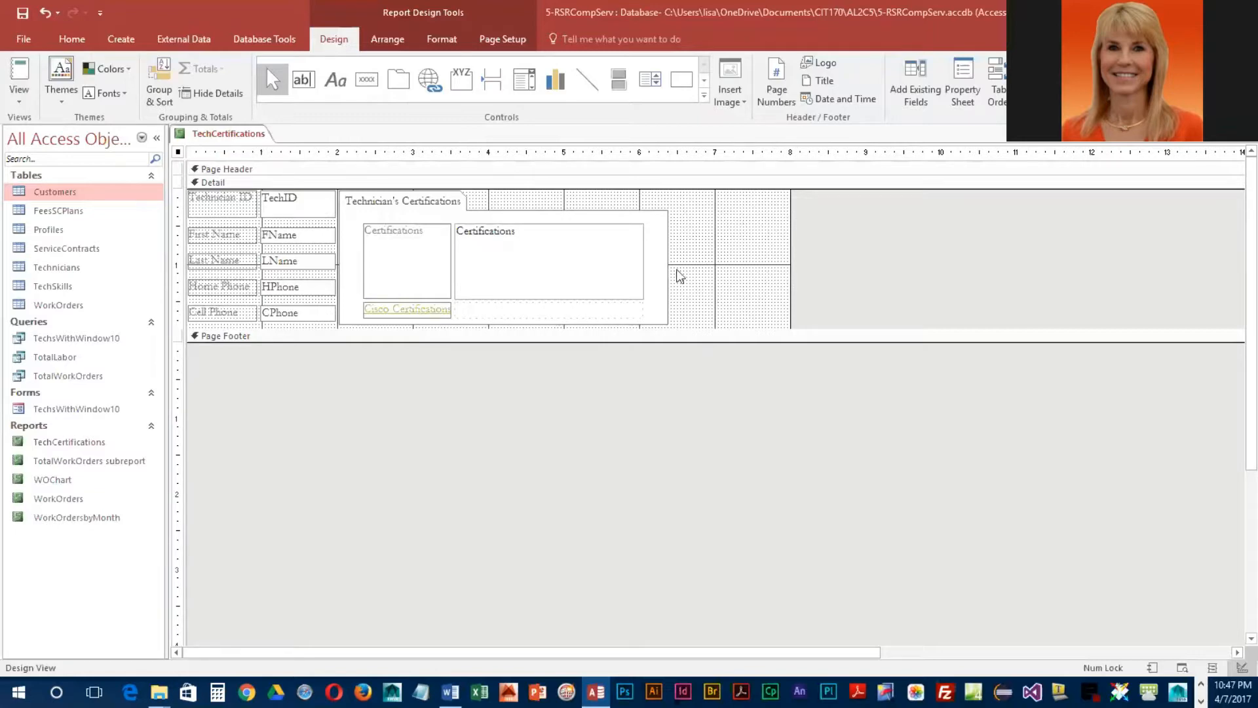
# Step: Insert a subreport beside the certifications tab control in the Detail section, based on the existing TechsWithWindow10 form
pyautogui.click(705, 95)
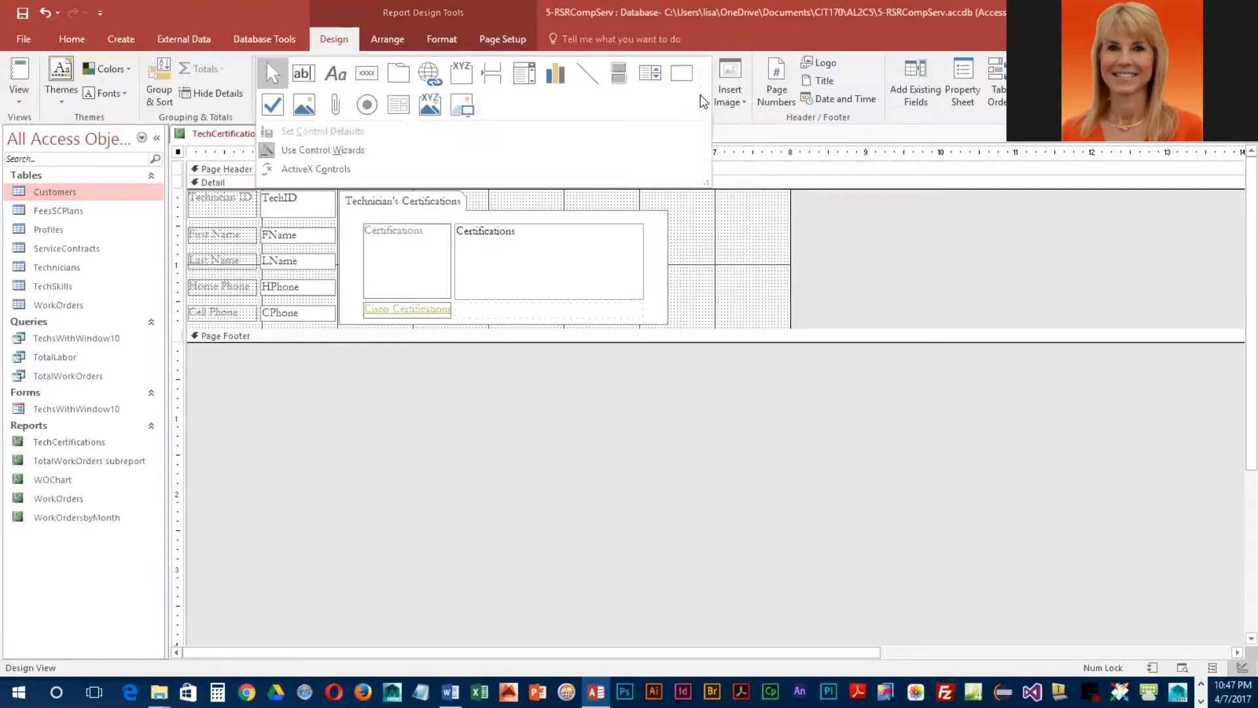
pyautogui.click(398, 103)
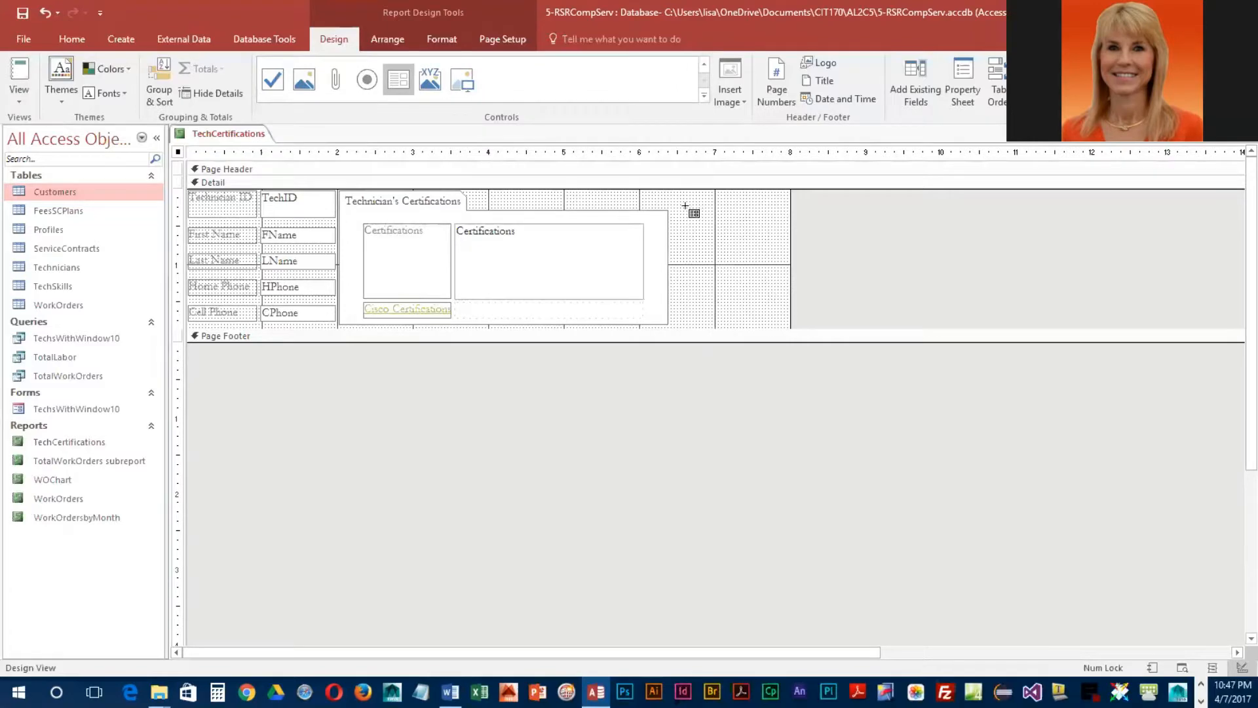
pyautogui.moveTo(674, 210); pyautogui.dragTo(787, 324)
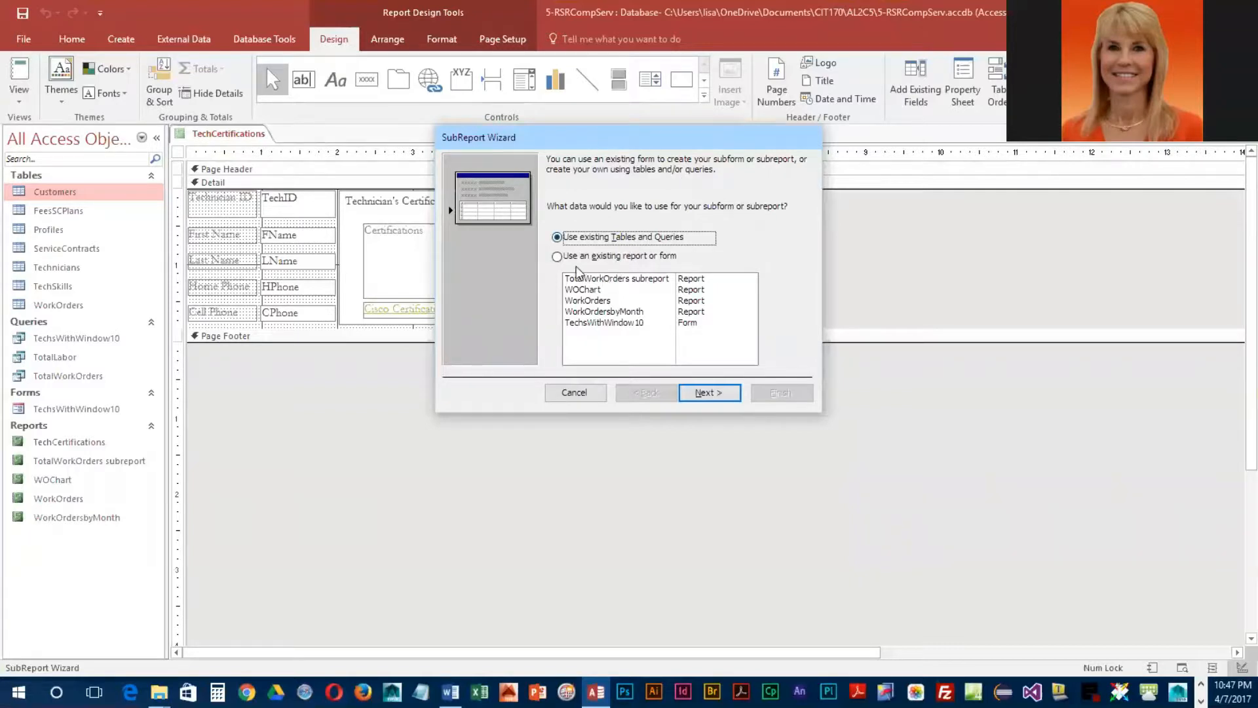
pyautogui.click(558, 257)
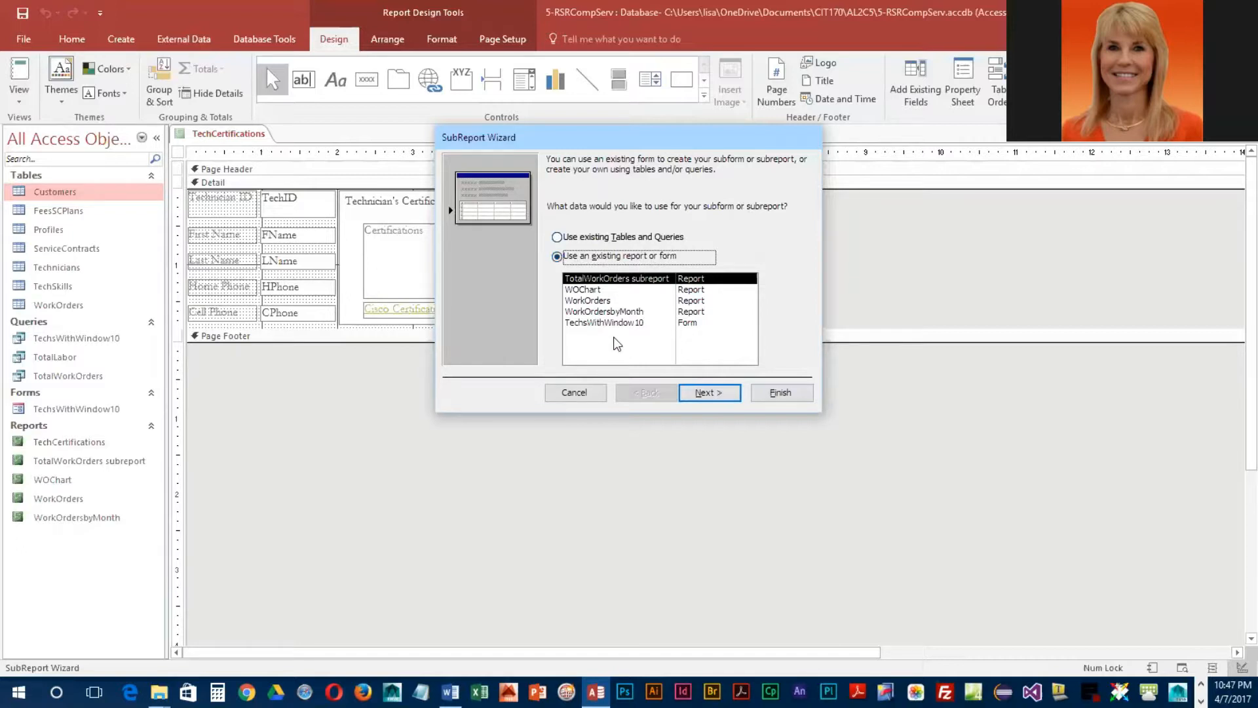
pyautogui.click(587, 324)
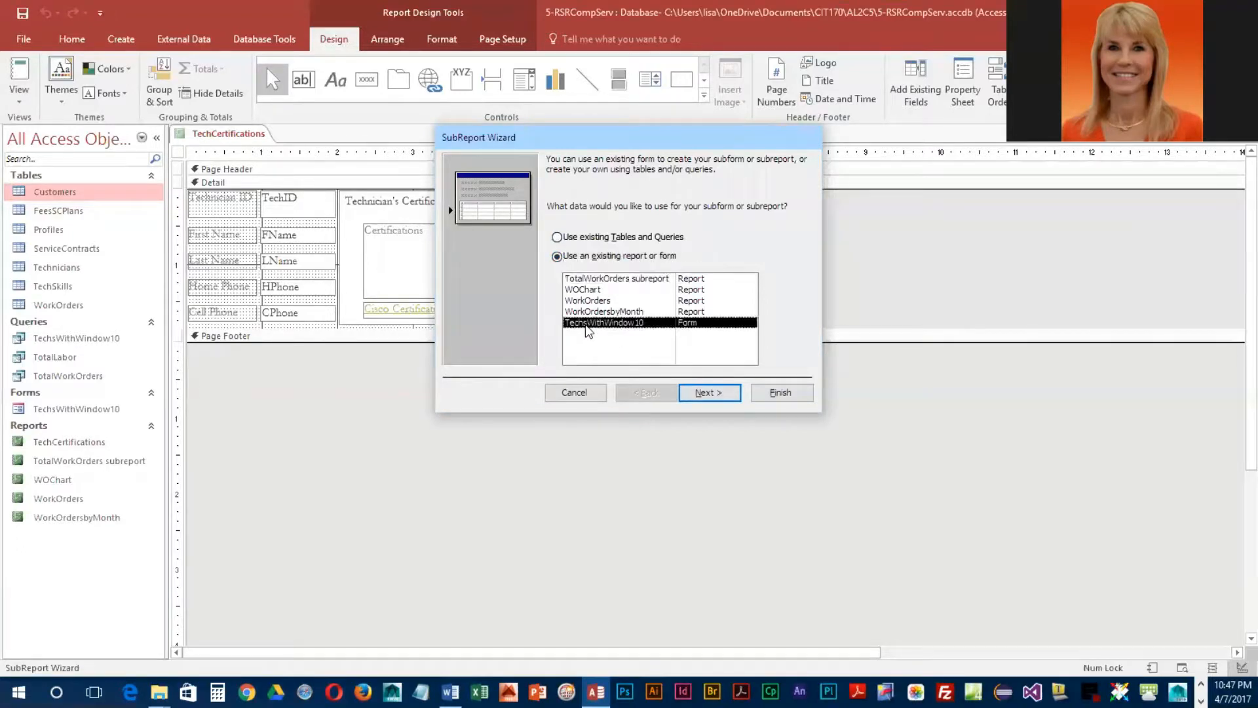
pyautogui.click(713, 397)
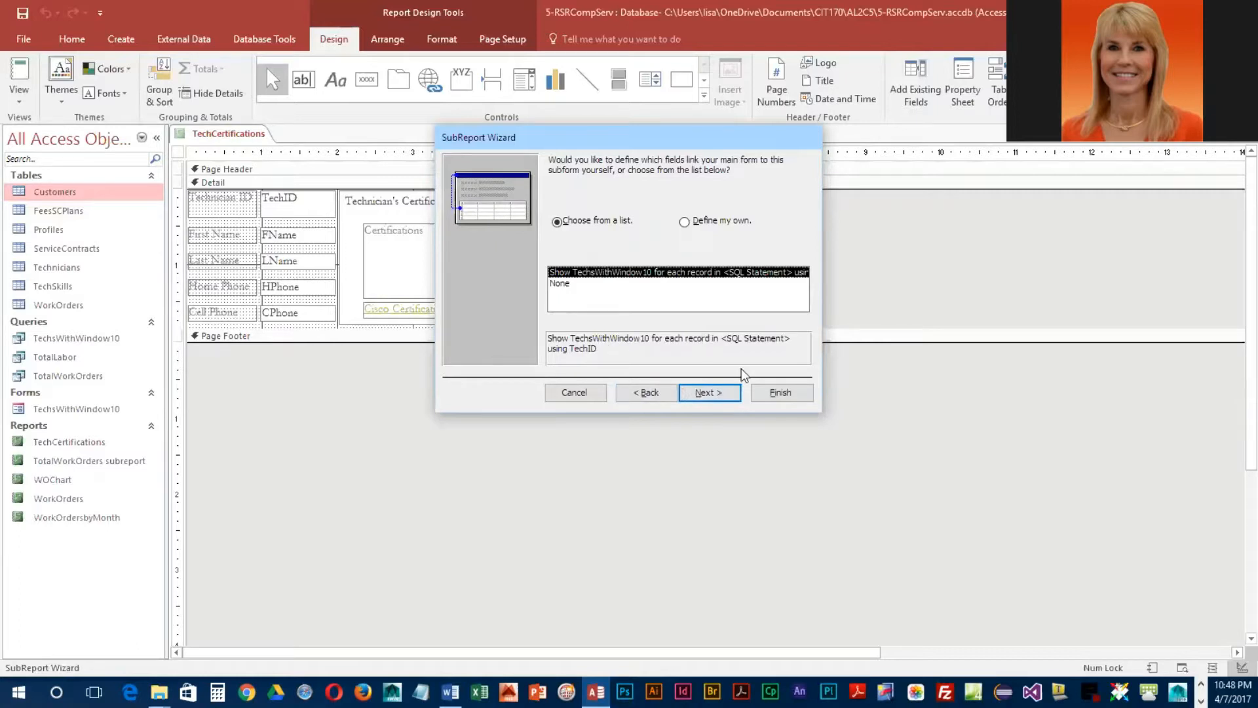
# Step: Complete the SubReport Wizard with None as the field link and TechsWithWindow10 as the subreport name
pyautogui.click(562, 283)
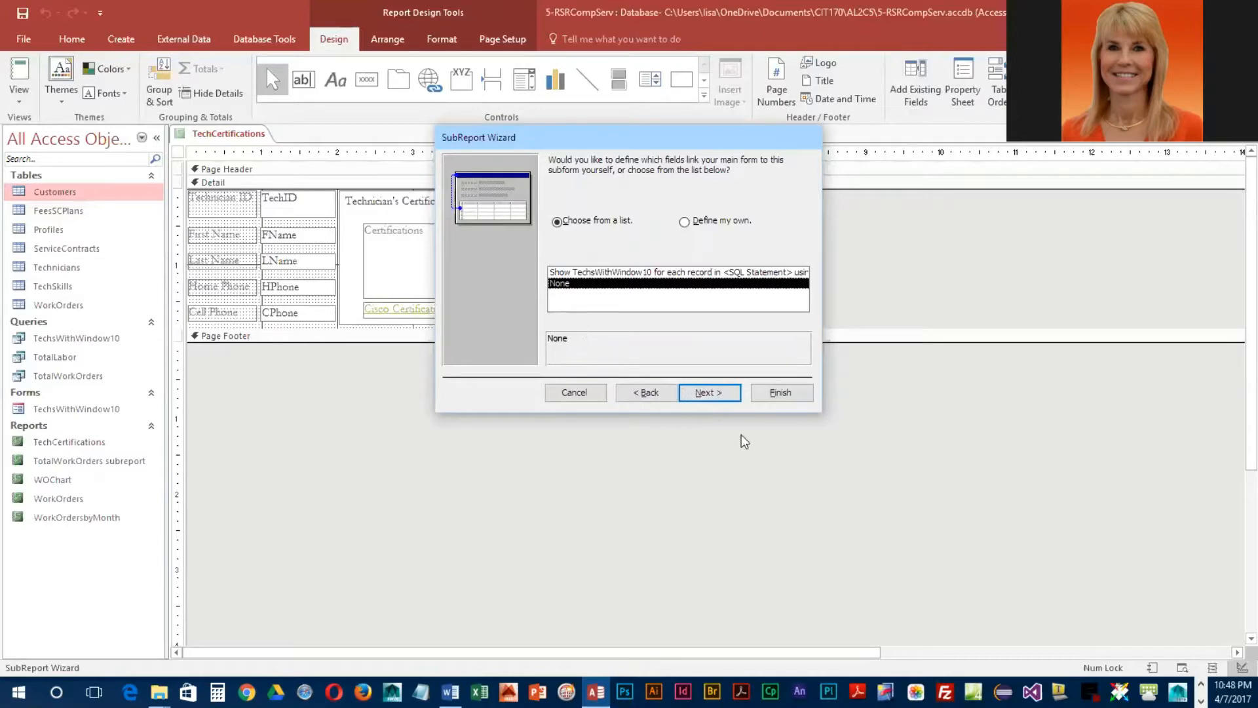
pyautogui.click(715, 394)
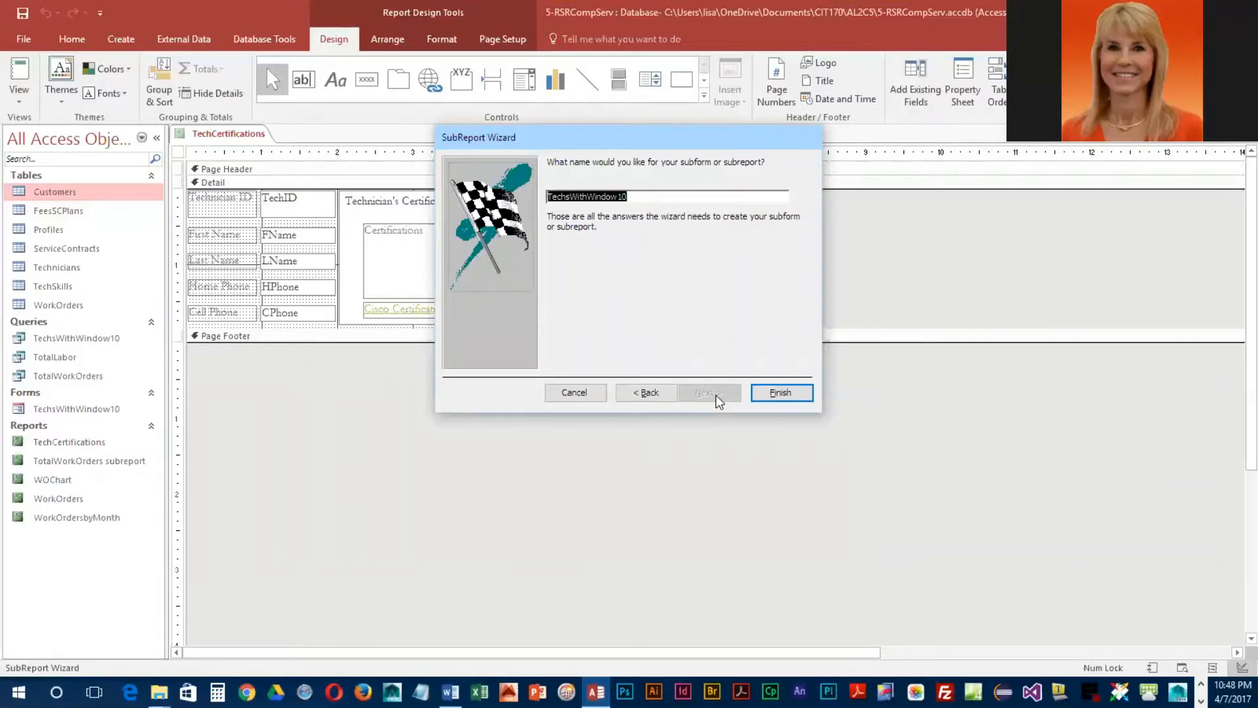
pyautogui.click(785, 390)
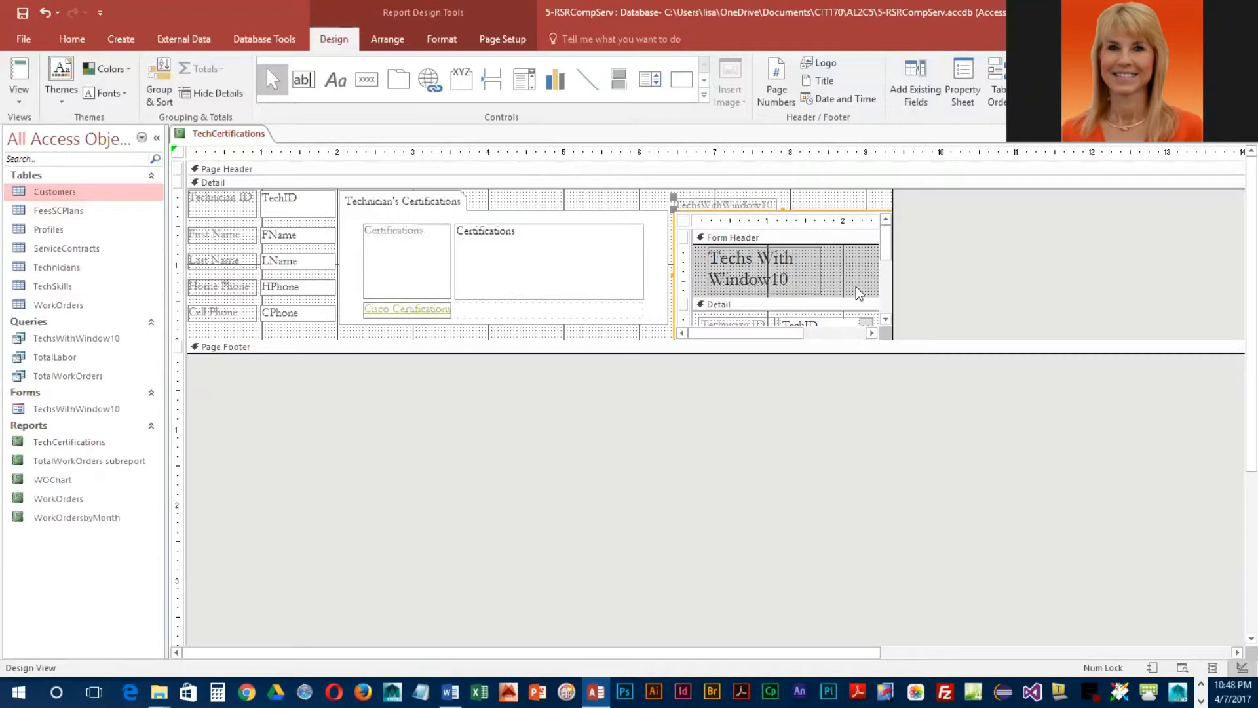
# Step: Delete the TechsWithWindow10 subreport's label and extend the subreport's top edge slightly upward to about 0.25"
pyautogui.click(730, 203)
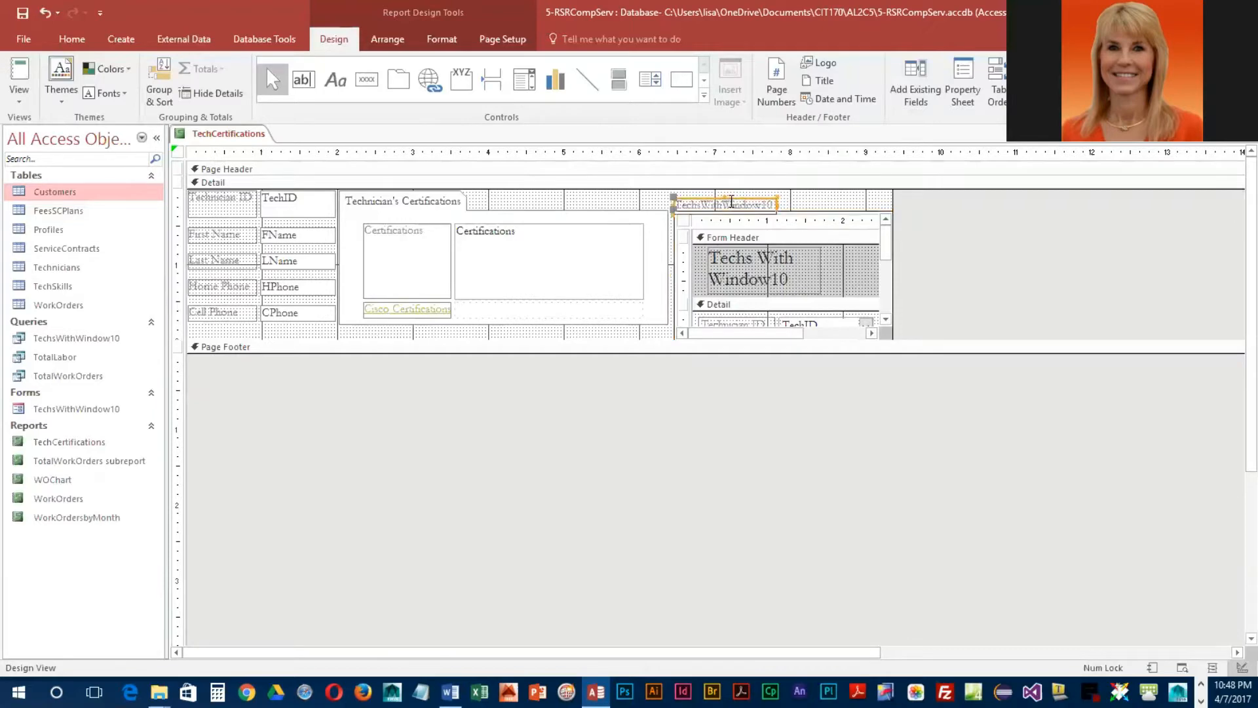
pyautogui.press('Delete')
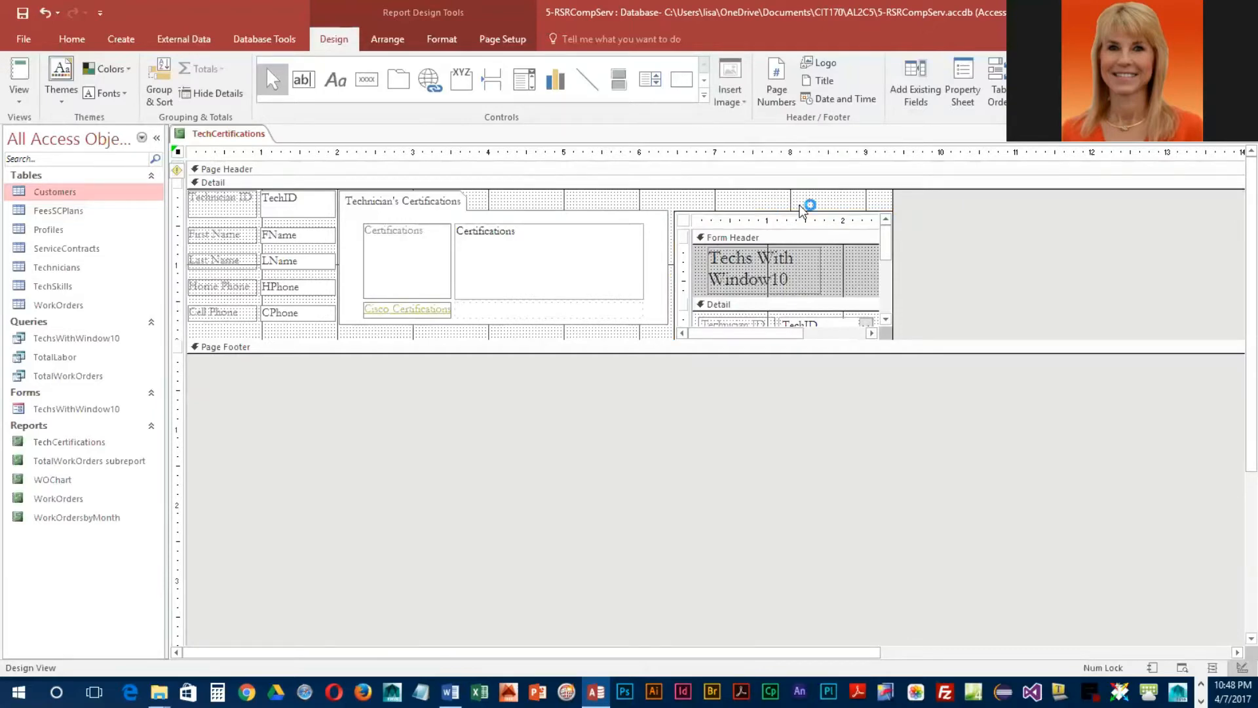
pyautogui.click(761, 222)
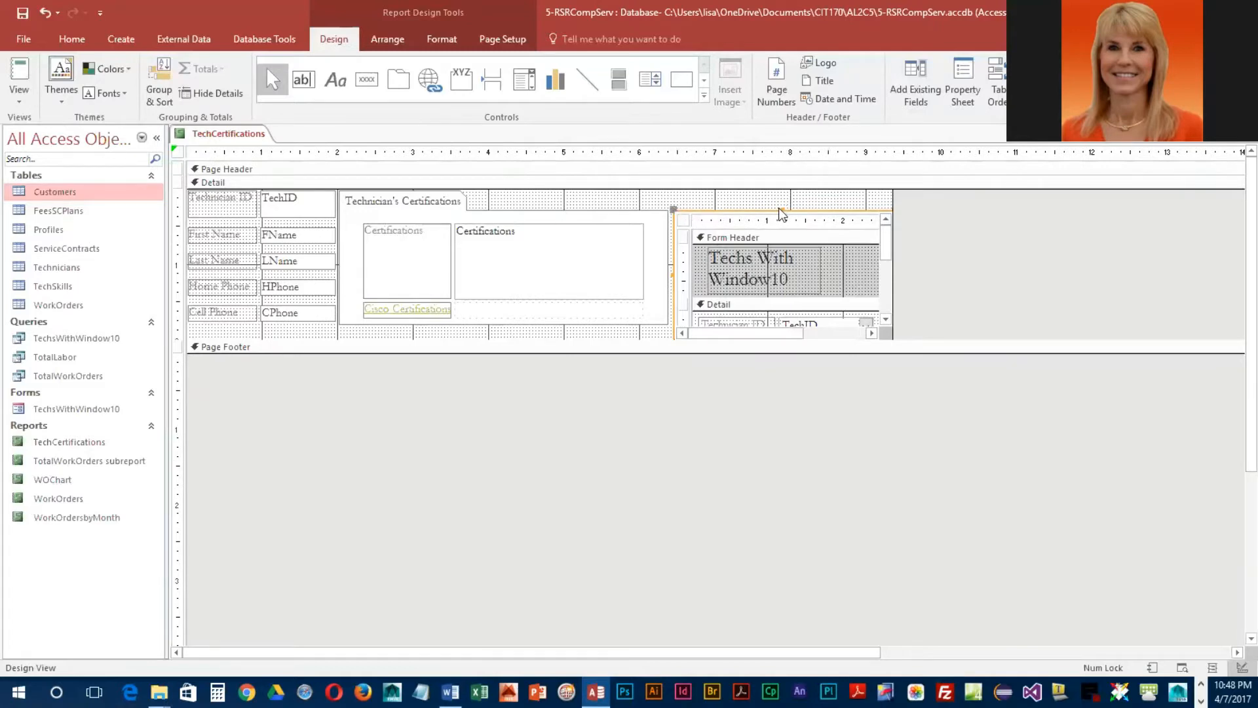
pyautogui.moveTo(780, 209); pyautogui.dragTo(781, 203)
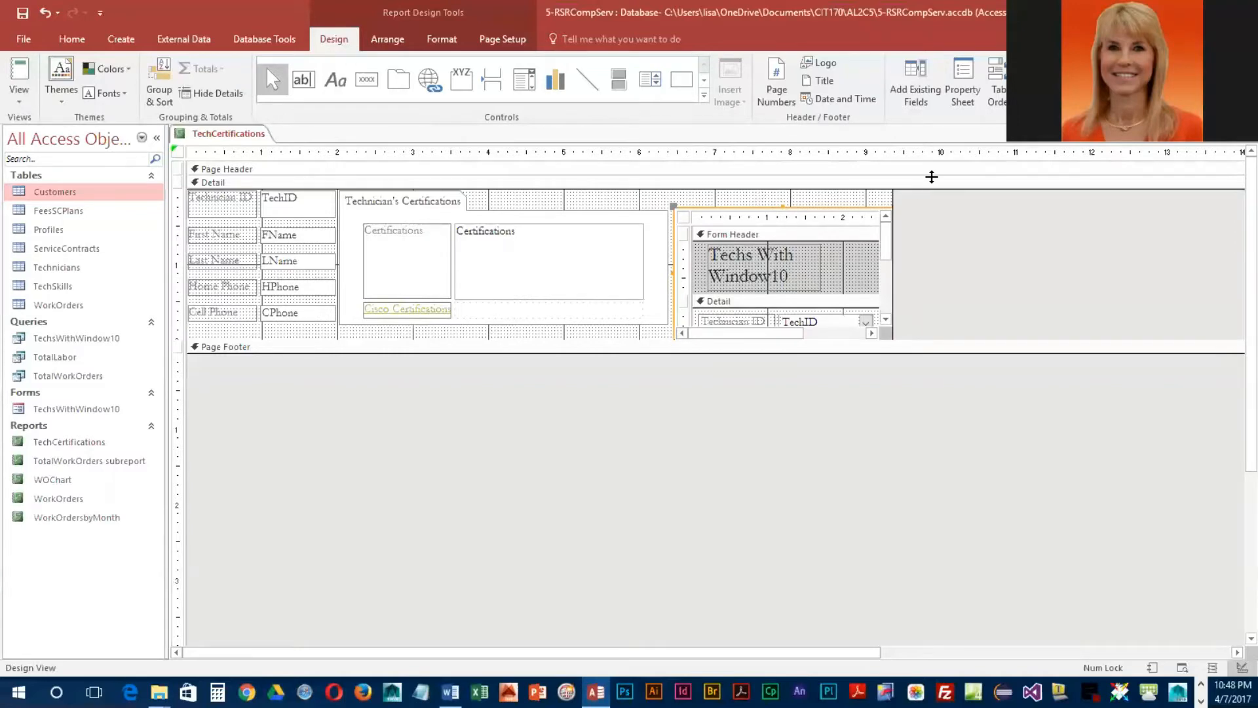
# Step: Link the TechsWithWindow10 subreport to the main report in its data properties, using TechID as both master and child field
pyautogui.click(963, 84)
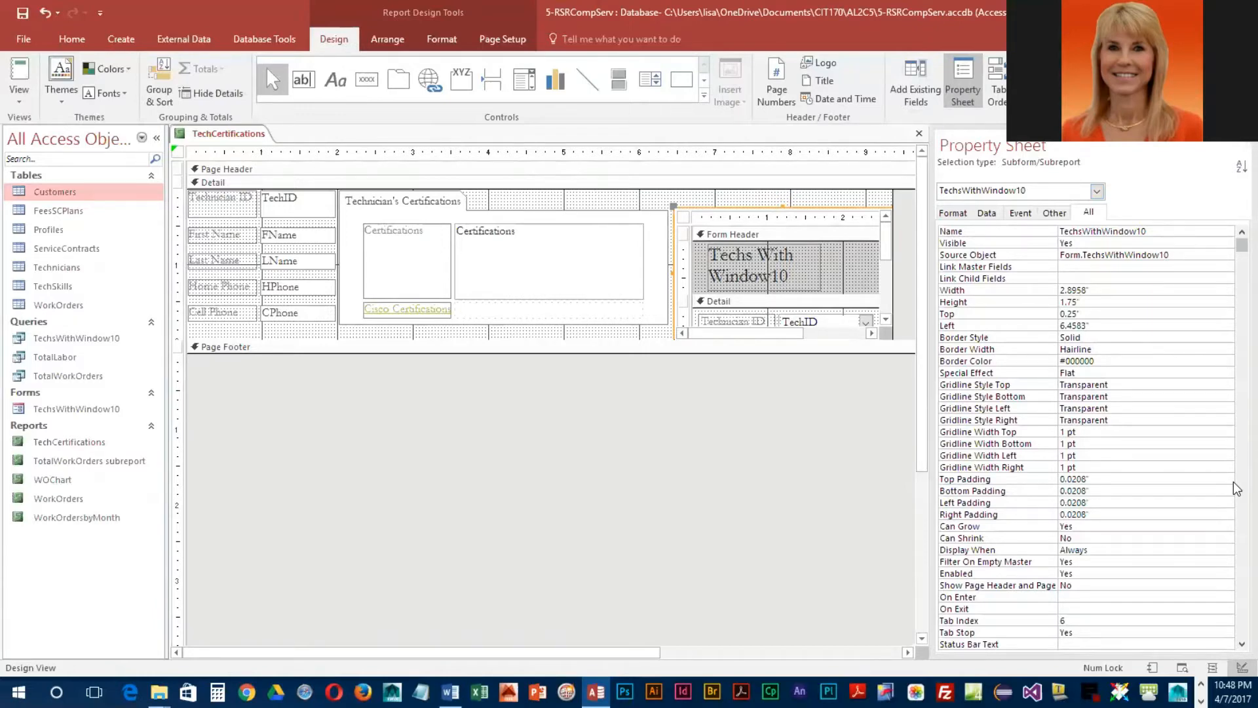
pyautogui.click(986, 214)
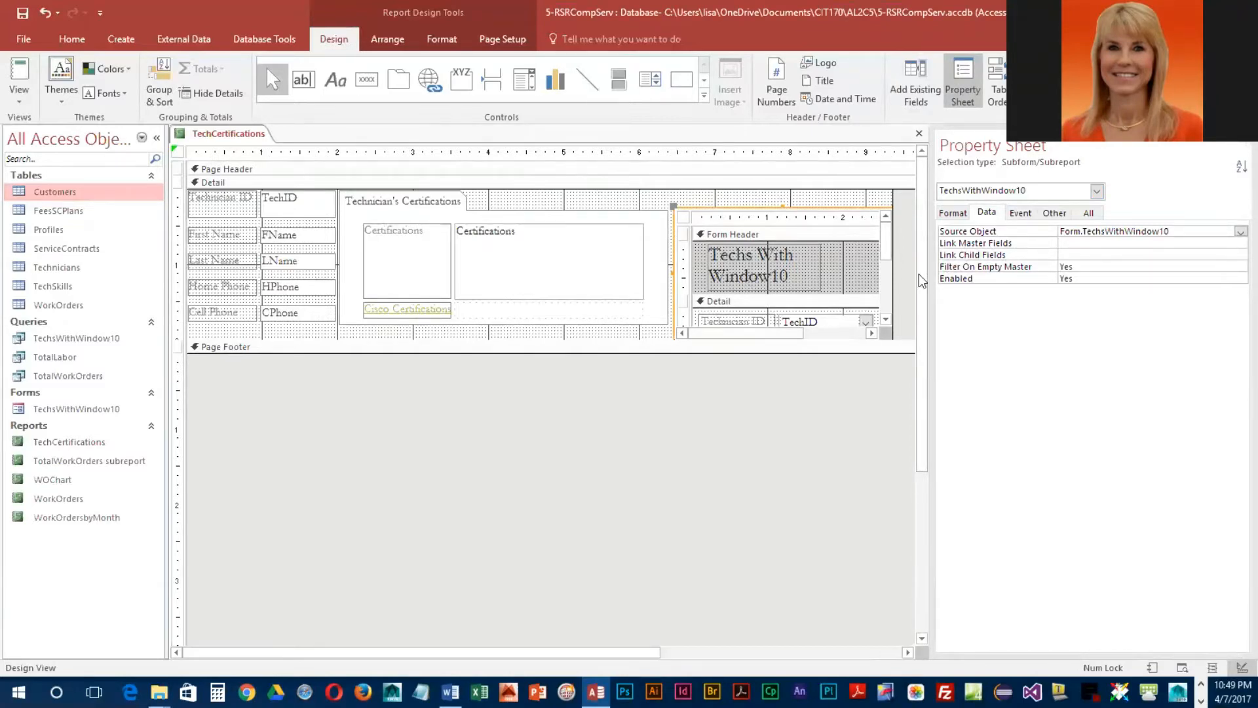
pyautogui.click(1095, 243)
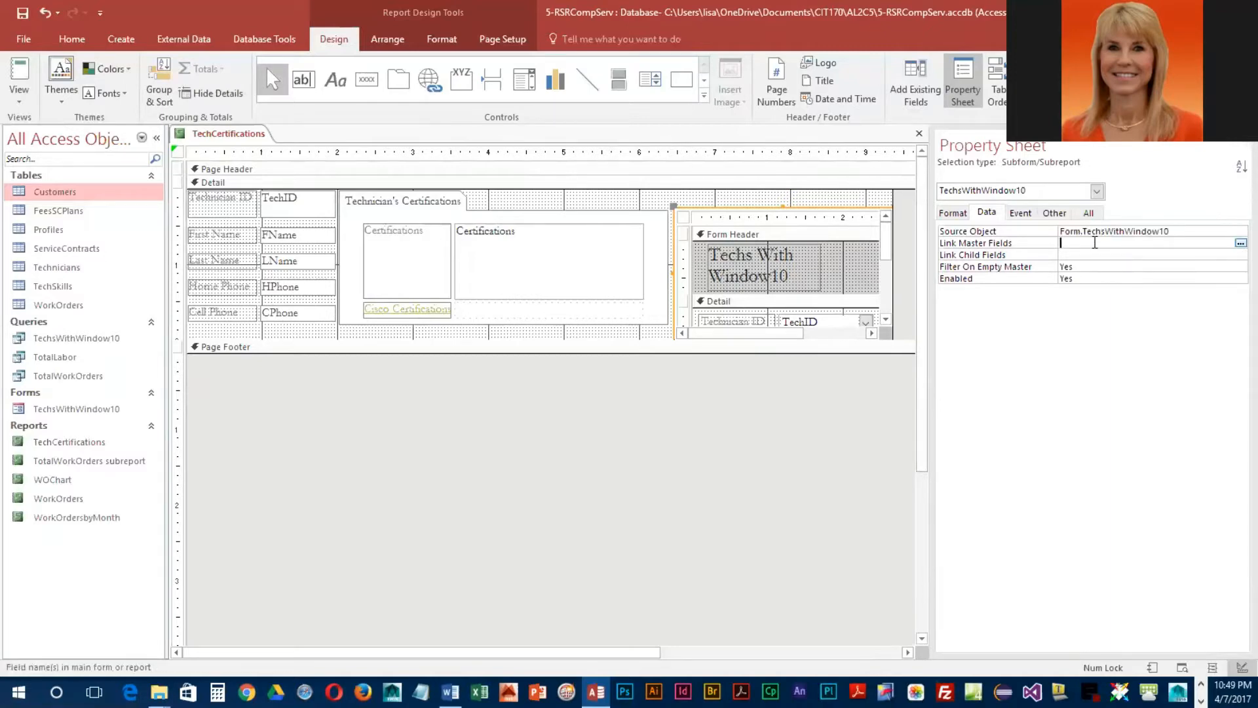
pyautogui.click(1239, 243)
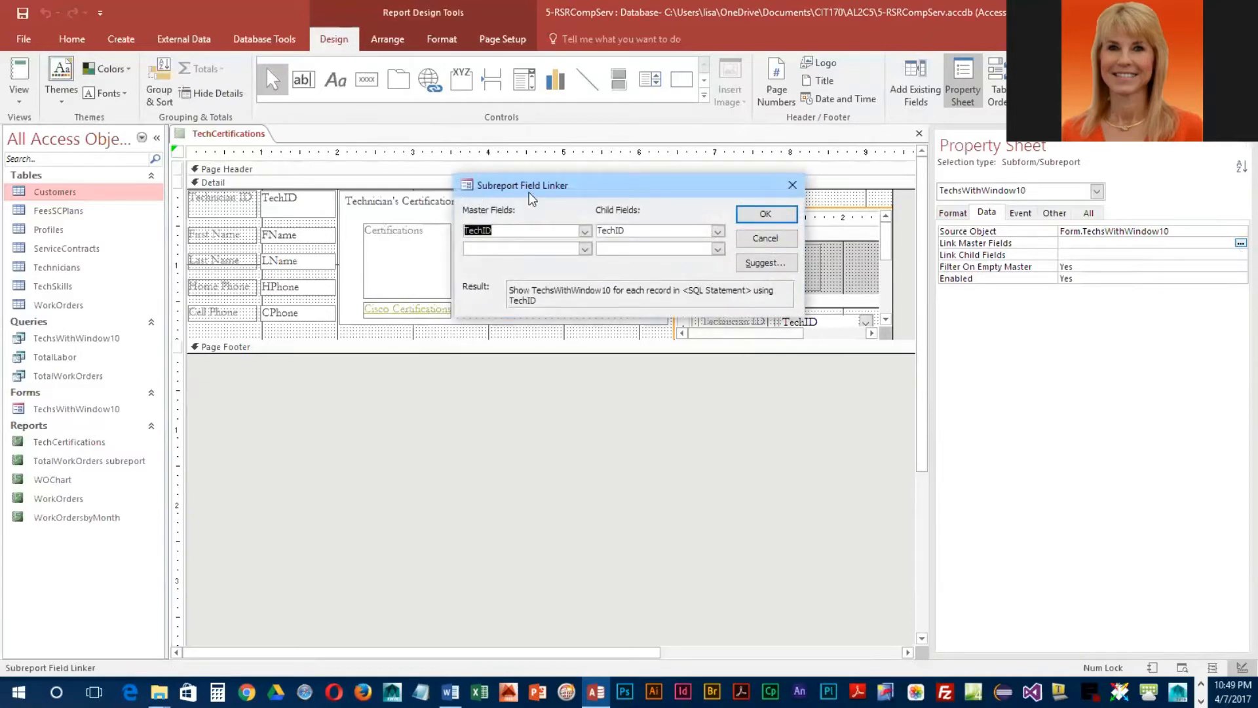
pyautogui.moveTo(528, 191); pyautogui.dragTo(513, 351)
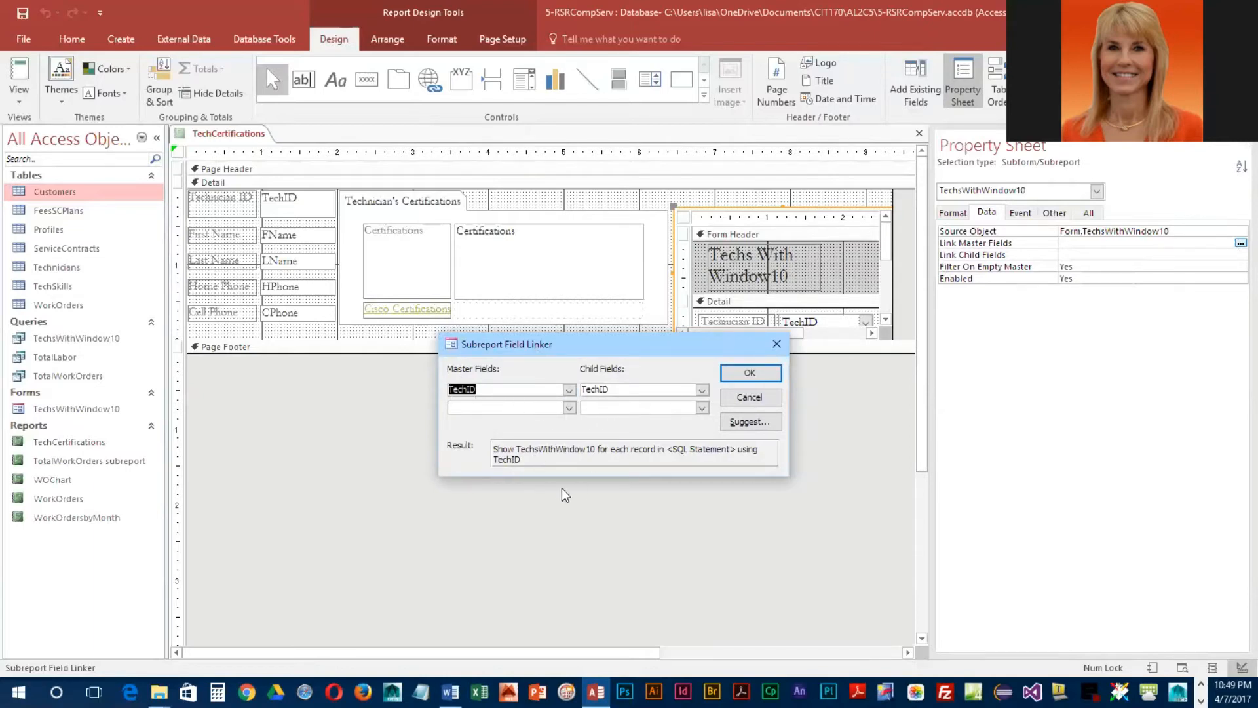
pyautogui.click(751, 374)
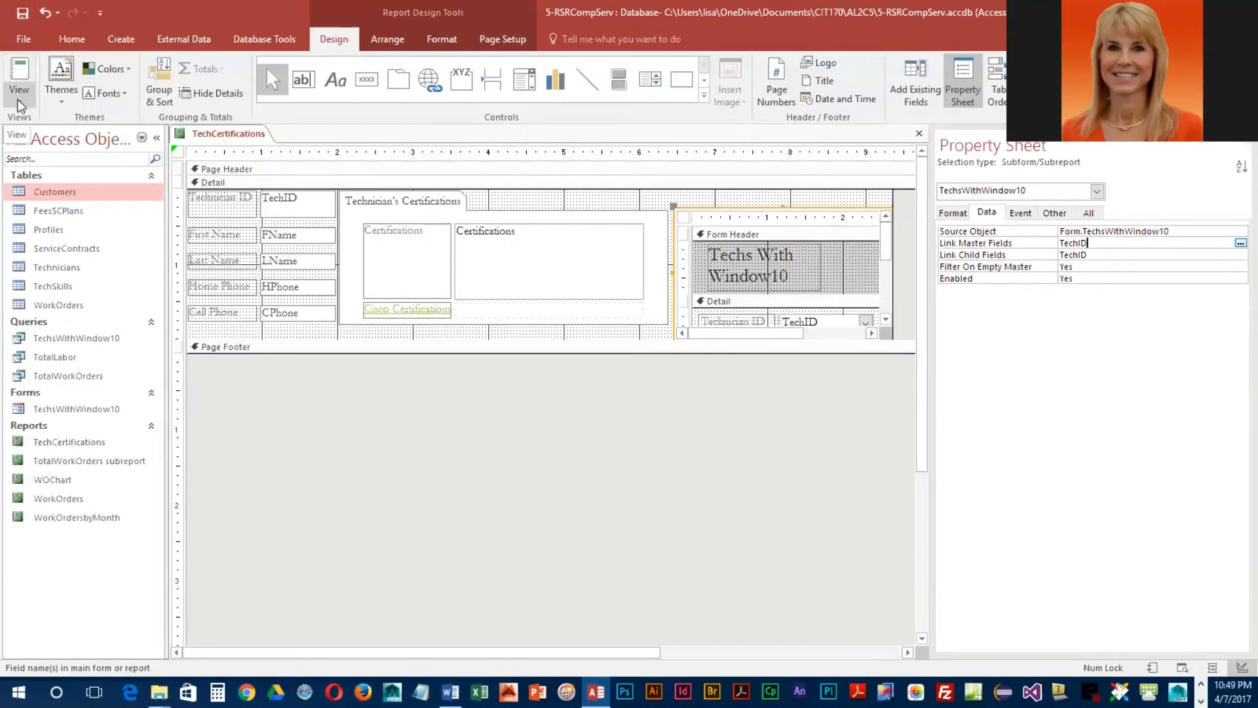
# Step: Display the report in Report View and look through the linked TechsWithWindow10 subreport in each technician record
pyautogui.click(18, 72)
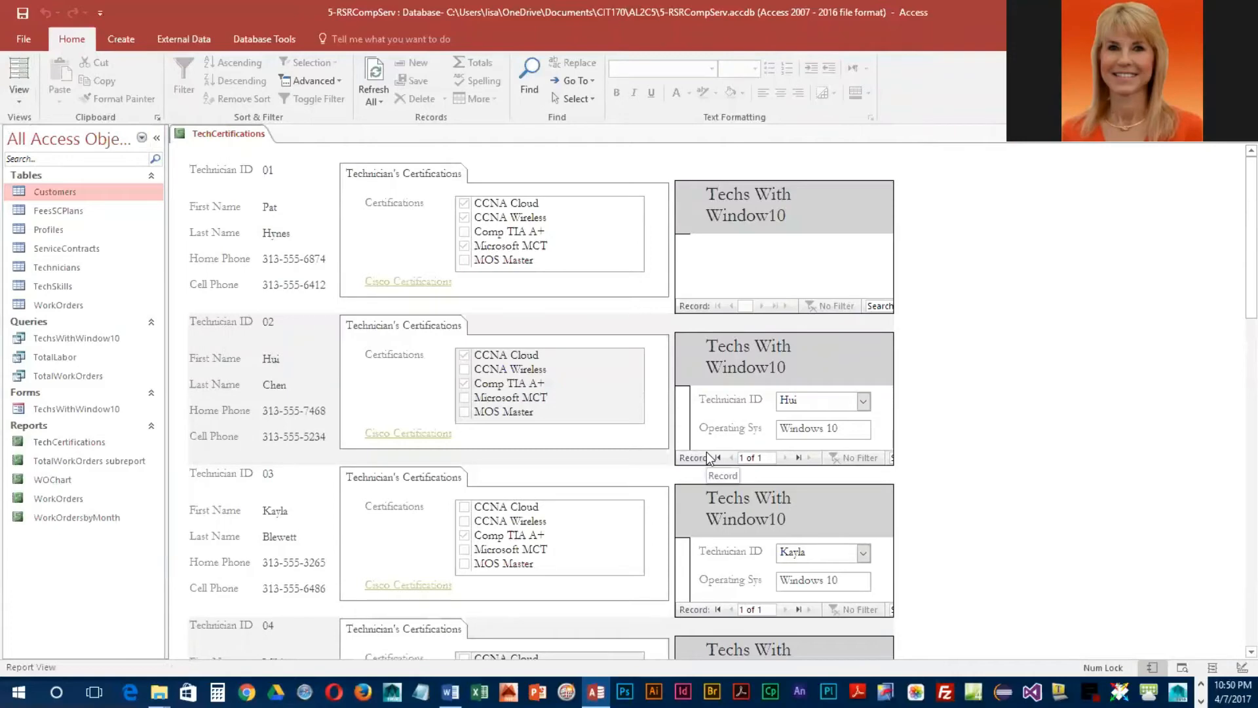
pyautogui.scroll(-3, 783, 563)
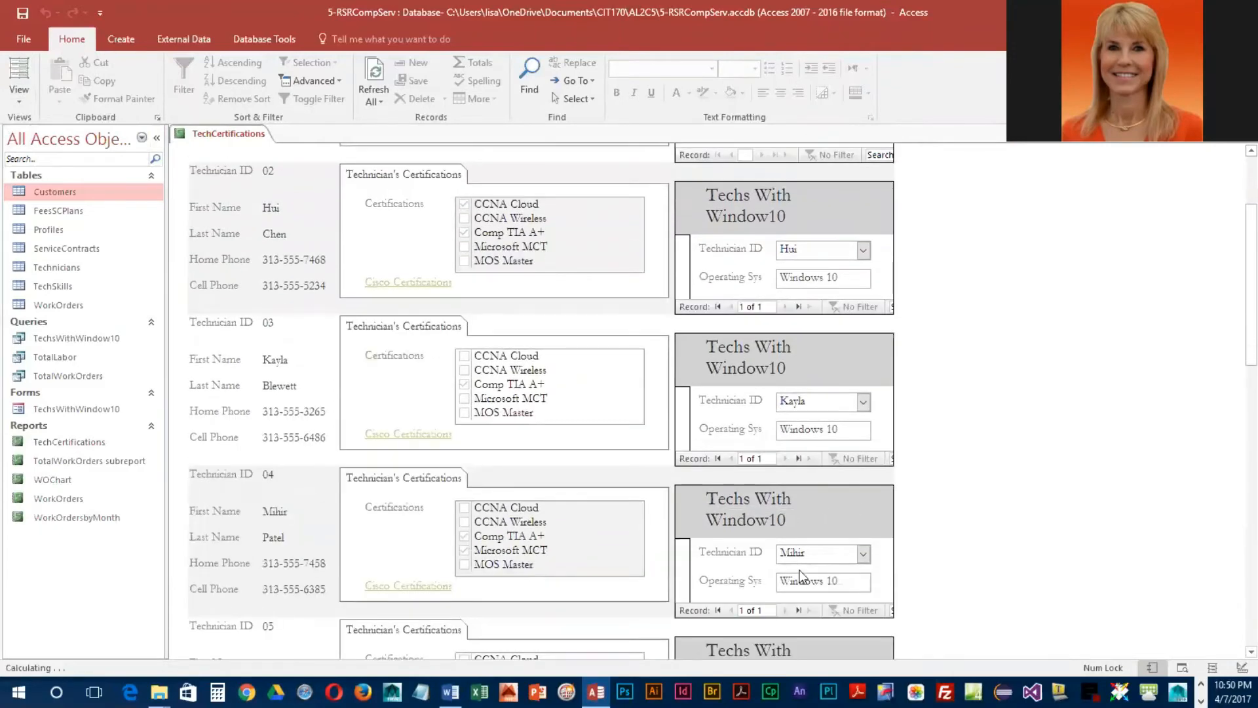
pyautogui.scroll(-4, 793, 569)
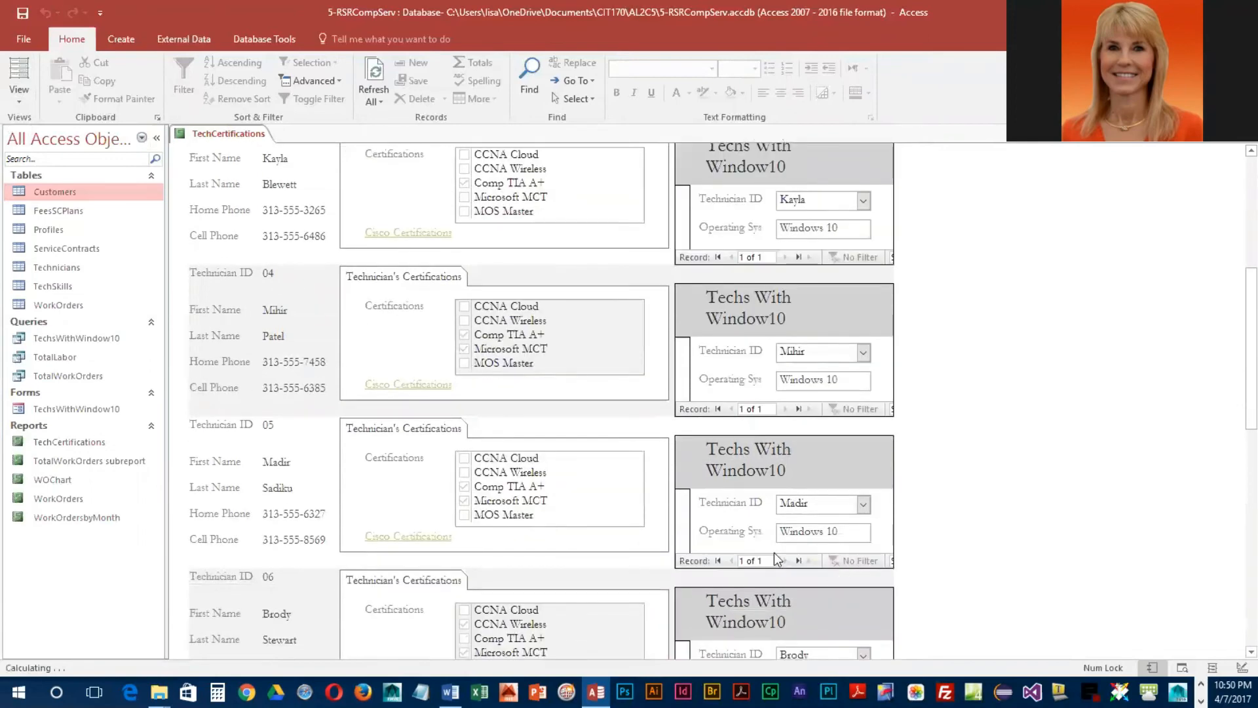
pyautogui.scroll(-3, 608, 599)
pyautogui.scroll(-2, 769, 604)
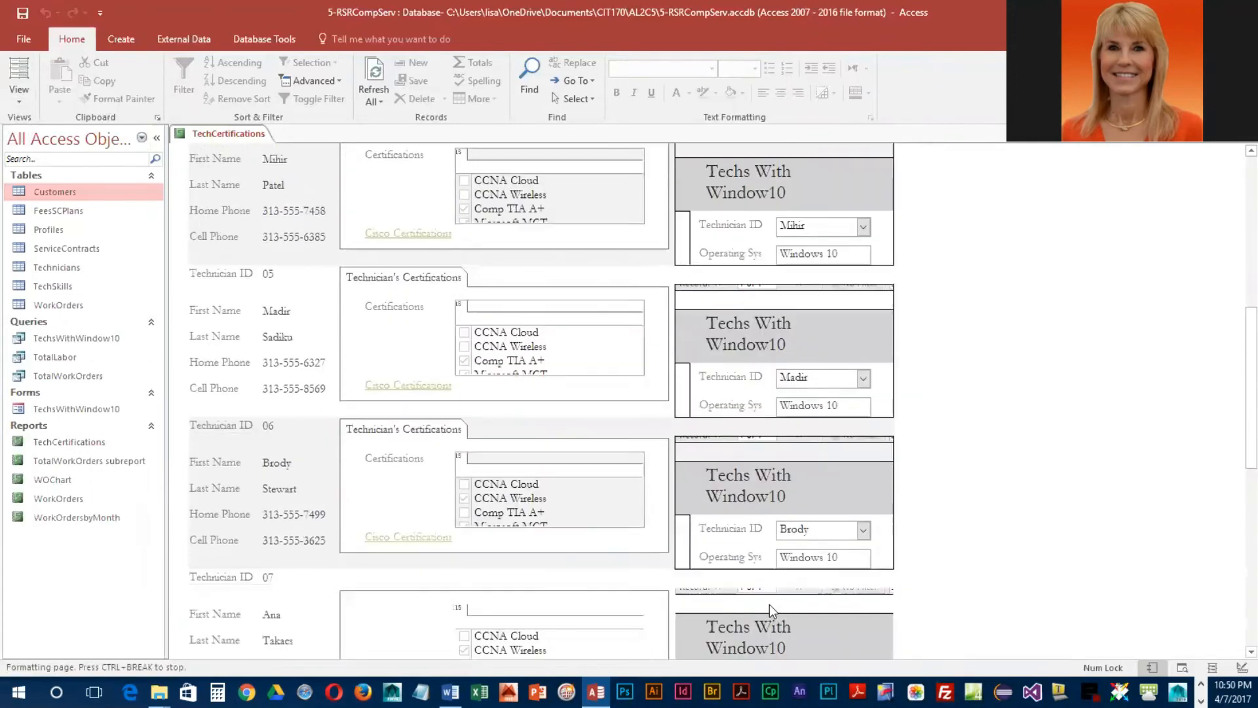
pyautogui.scroll(-2, 770, 604)
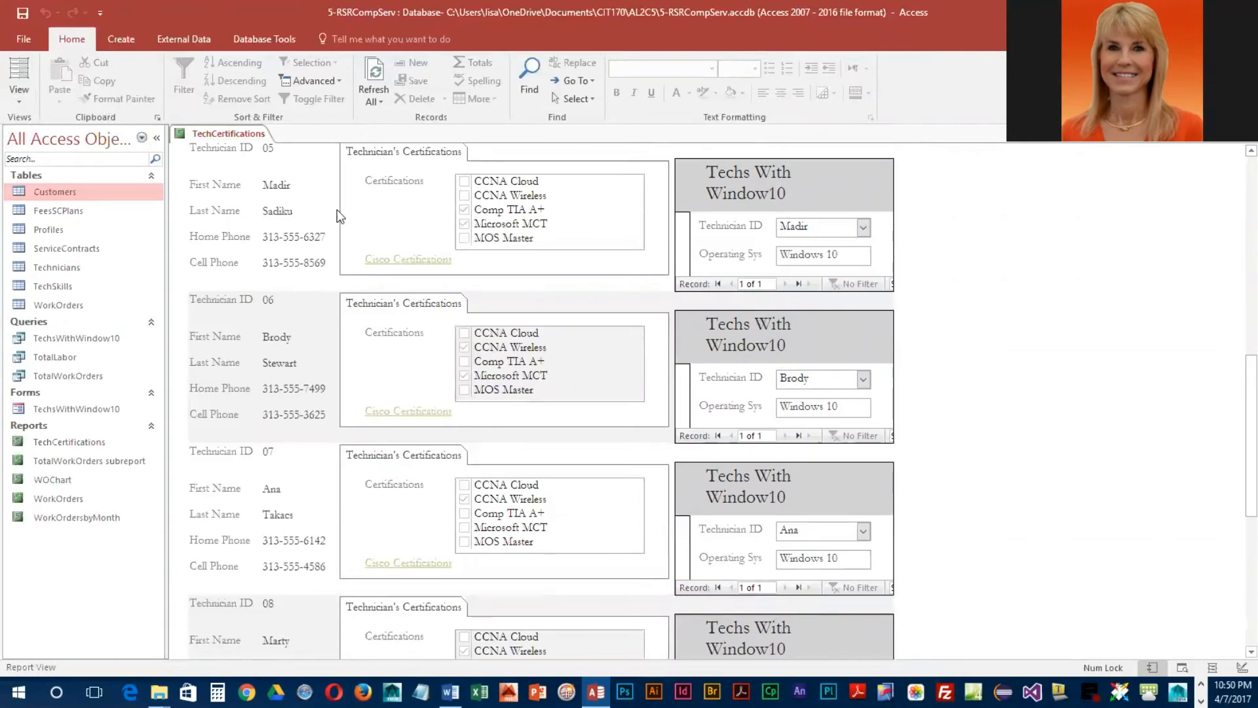
# Step: In Design View, top-align the TechsWithWindow10 subreport with the Technician's Certifications tab control, and display the report in Report View
pyautogui.click(19, 102)
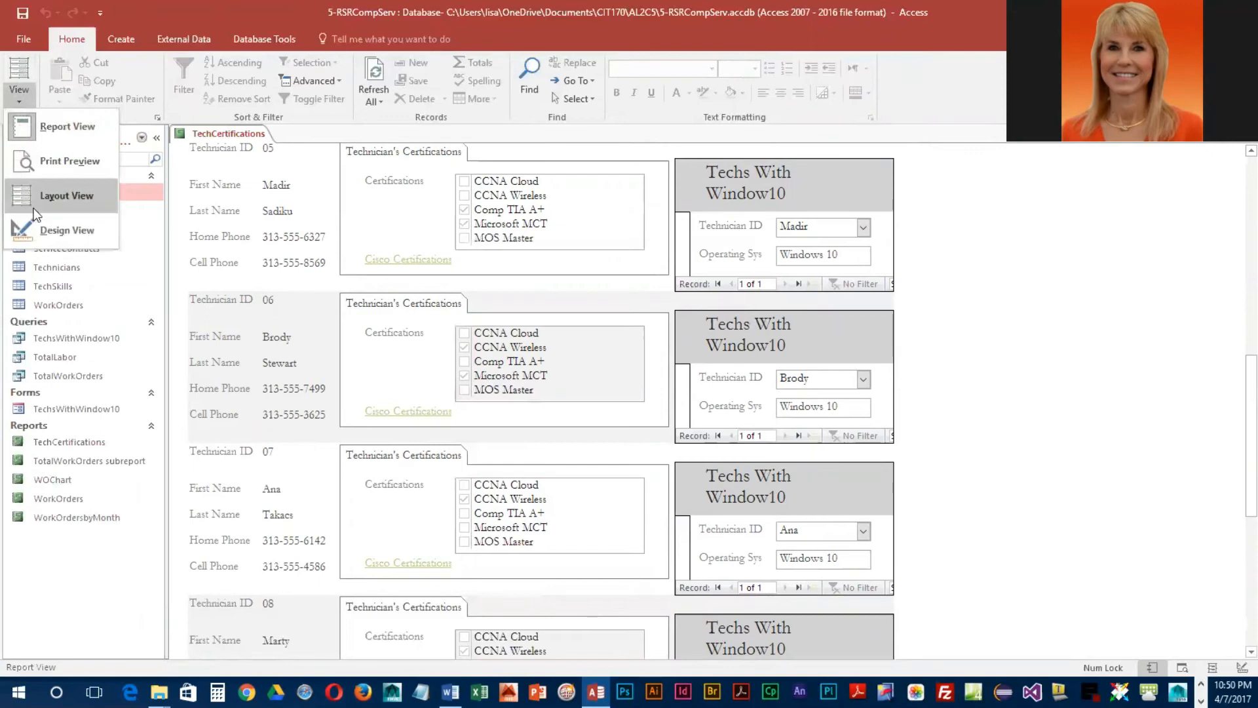
pyautogui.click(58, 231)
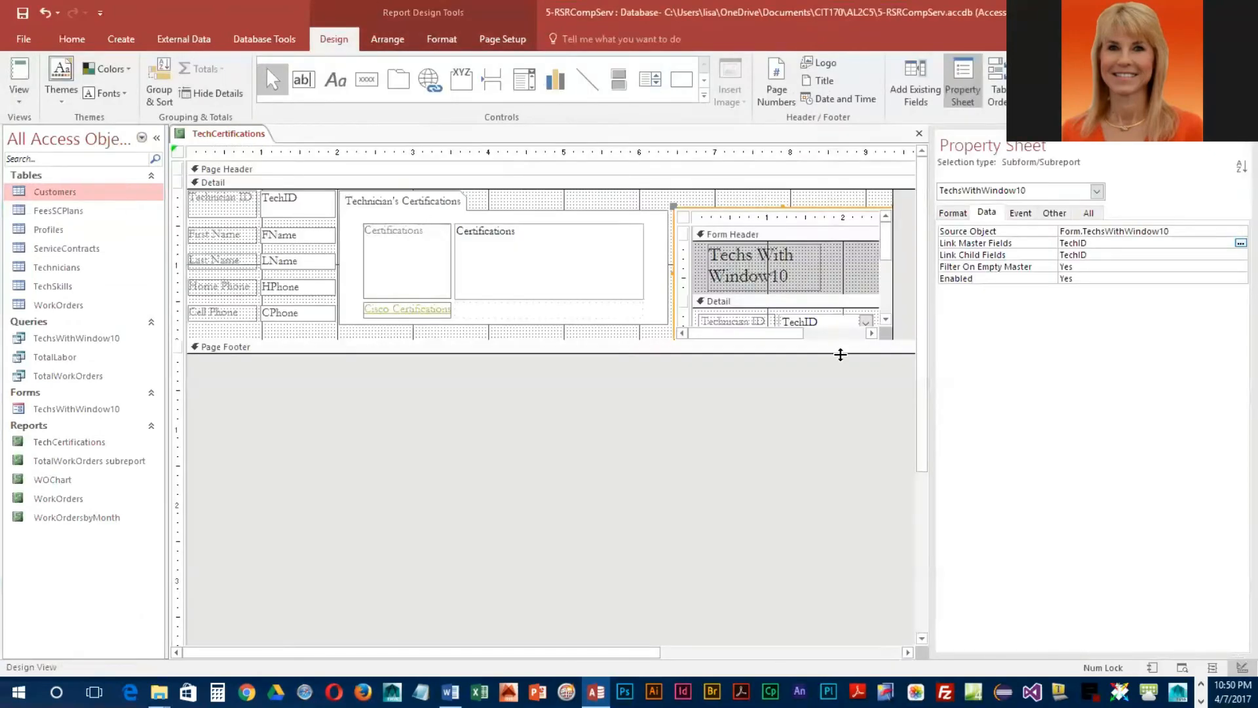
pyautogui.click(715, 207)
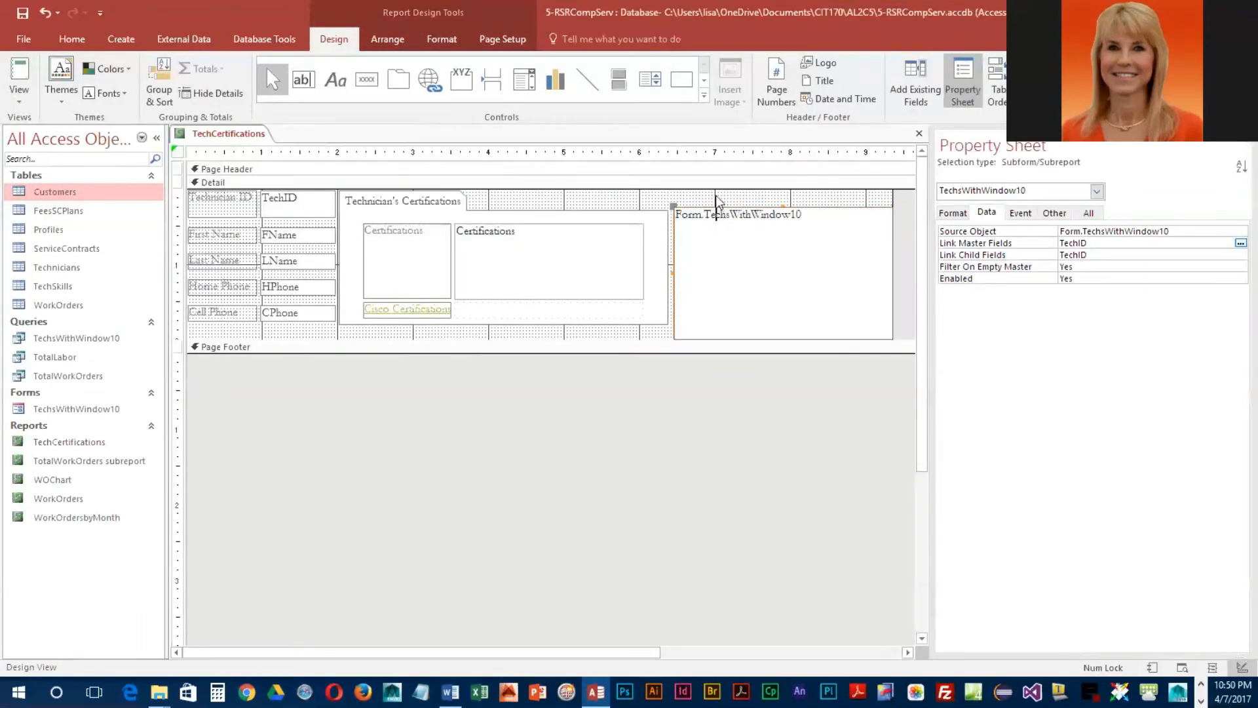
pyautogui.click(832, 203)
pyautogui.click(831, 208)
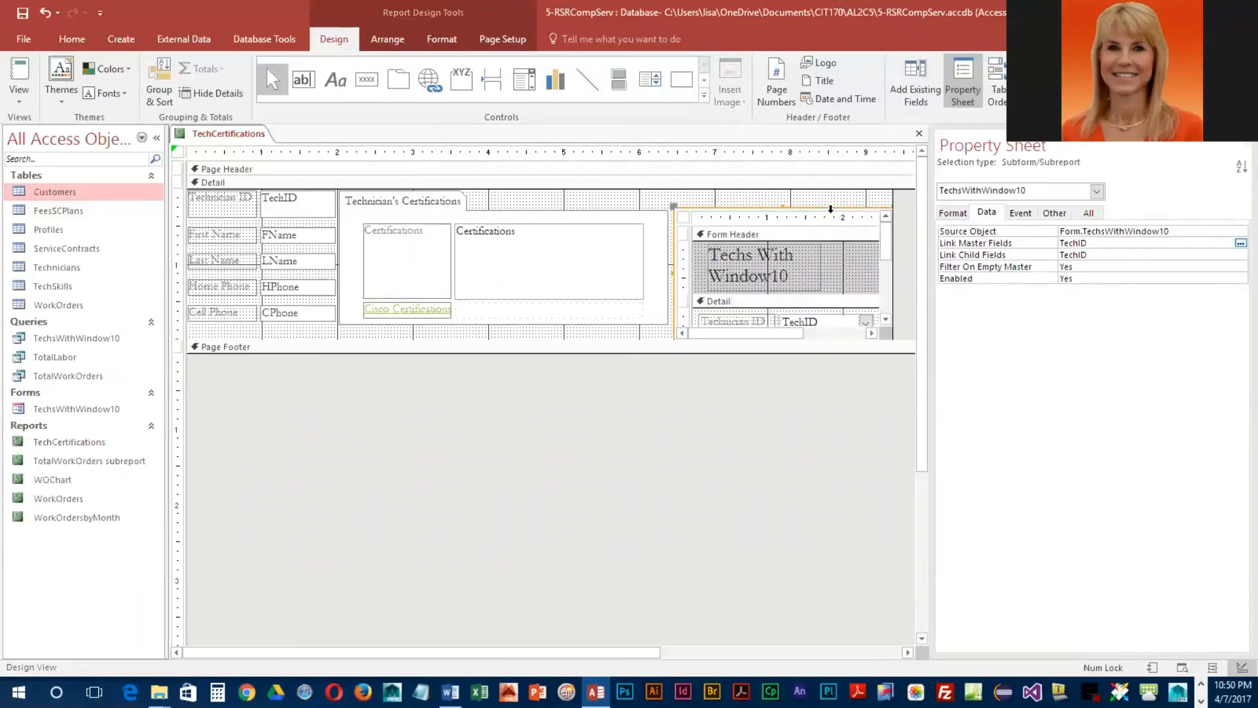
pyautogui.keyDown('shift'); pyautogui.click(463, 203); pyautogui.keyUp('shift')
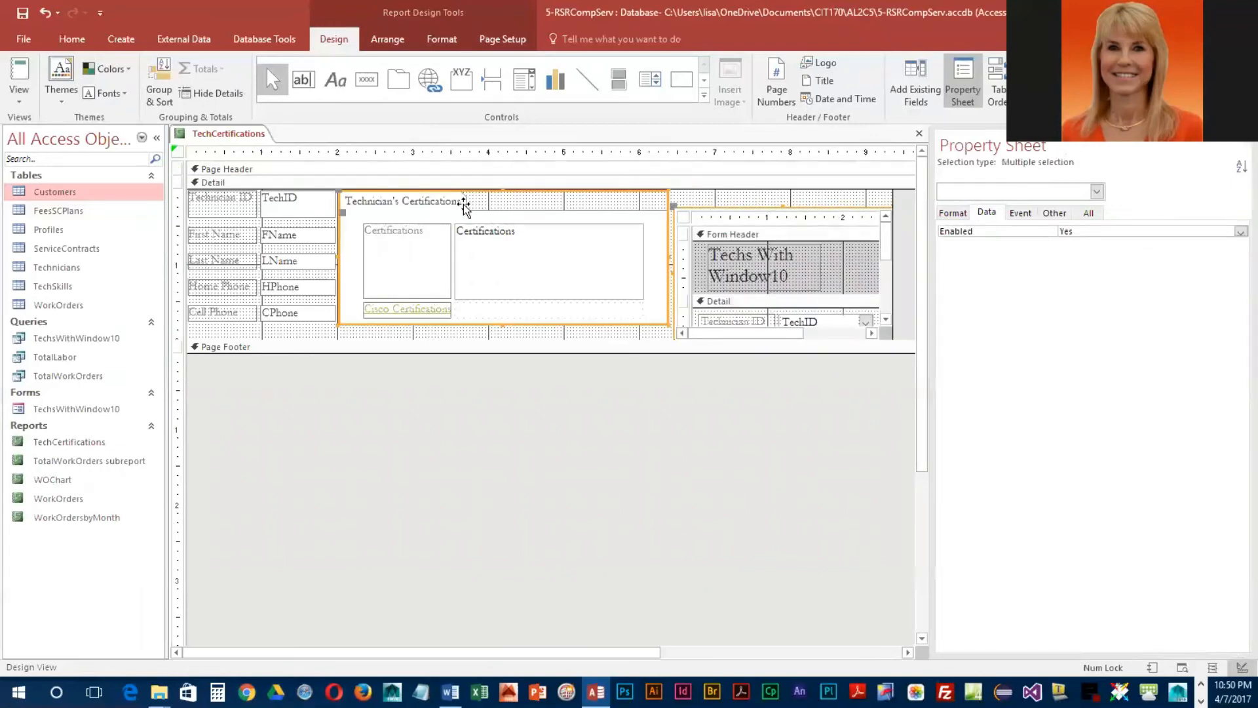
pyautogui.click(386, 39)
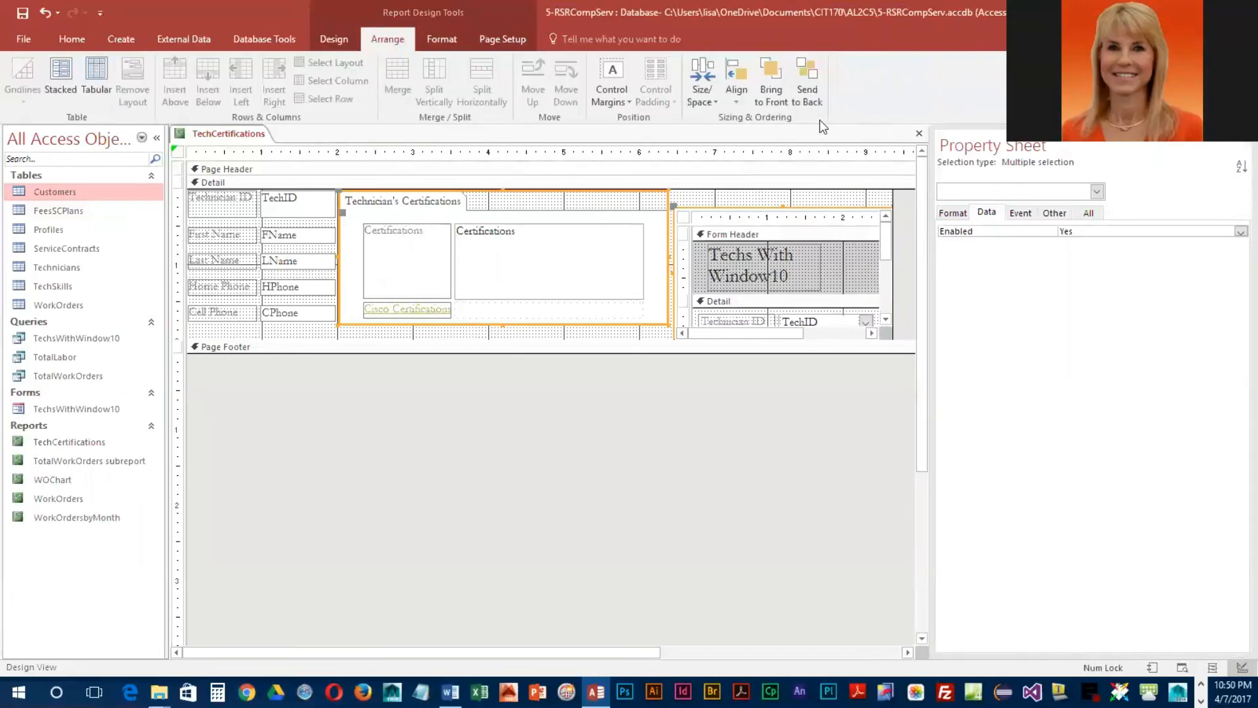
pyautogui.click(736, 102)
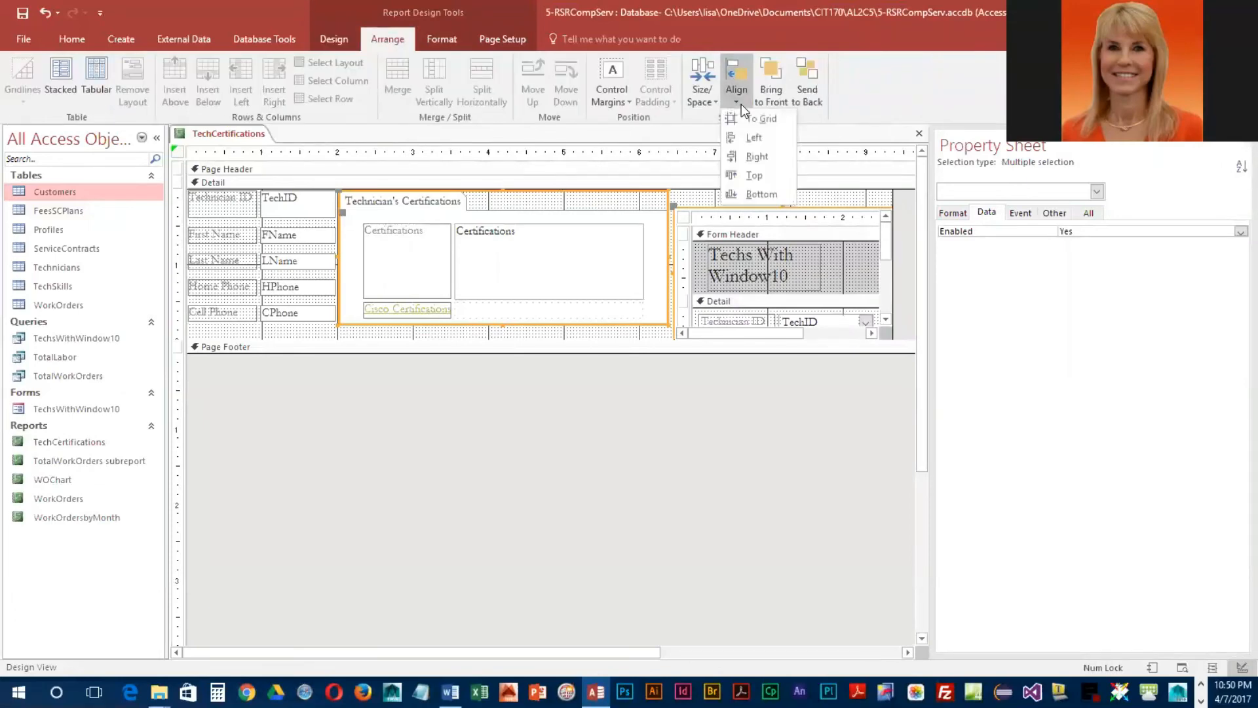
pyautogui.click(753, 175)
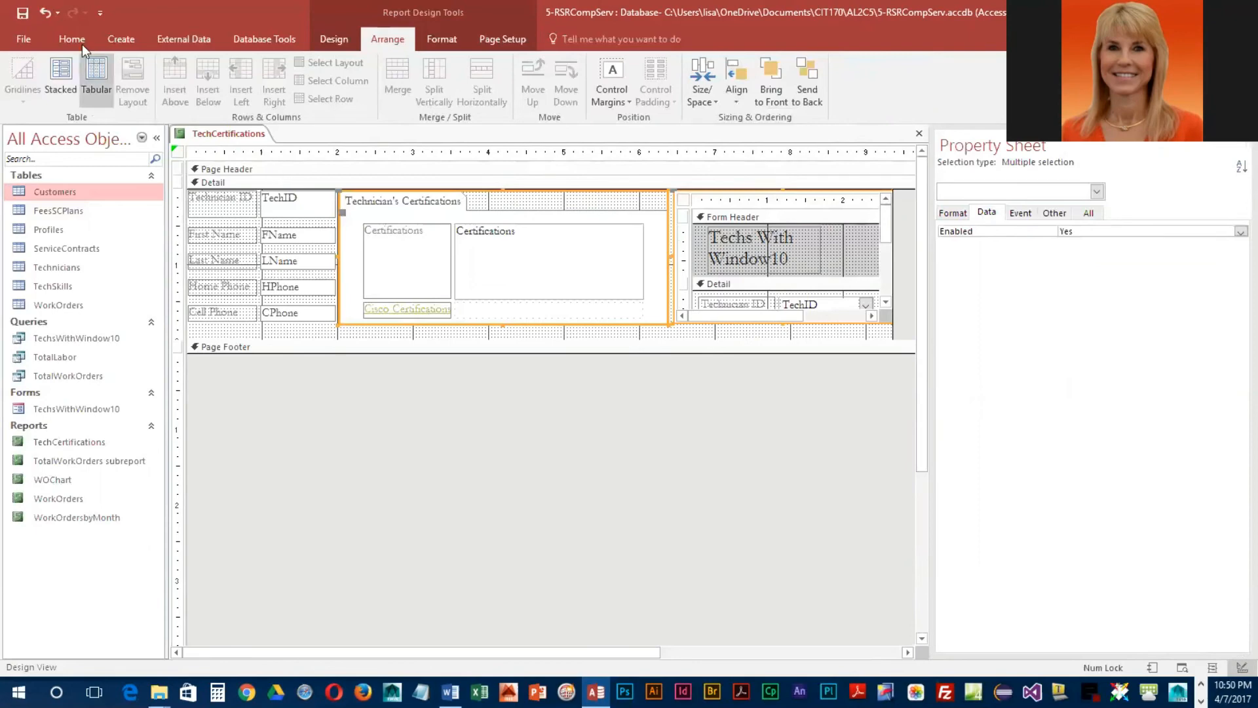
pyautogui.click(334, 40)
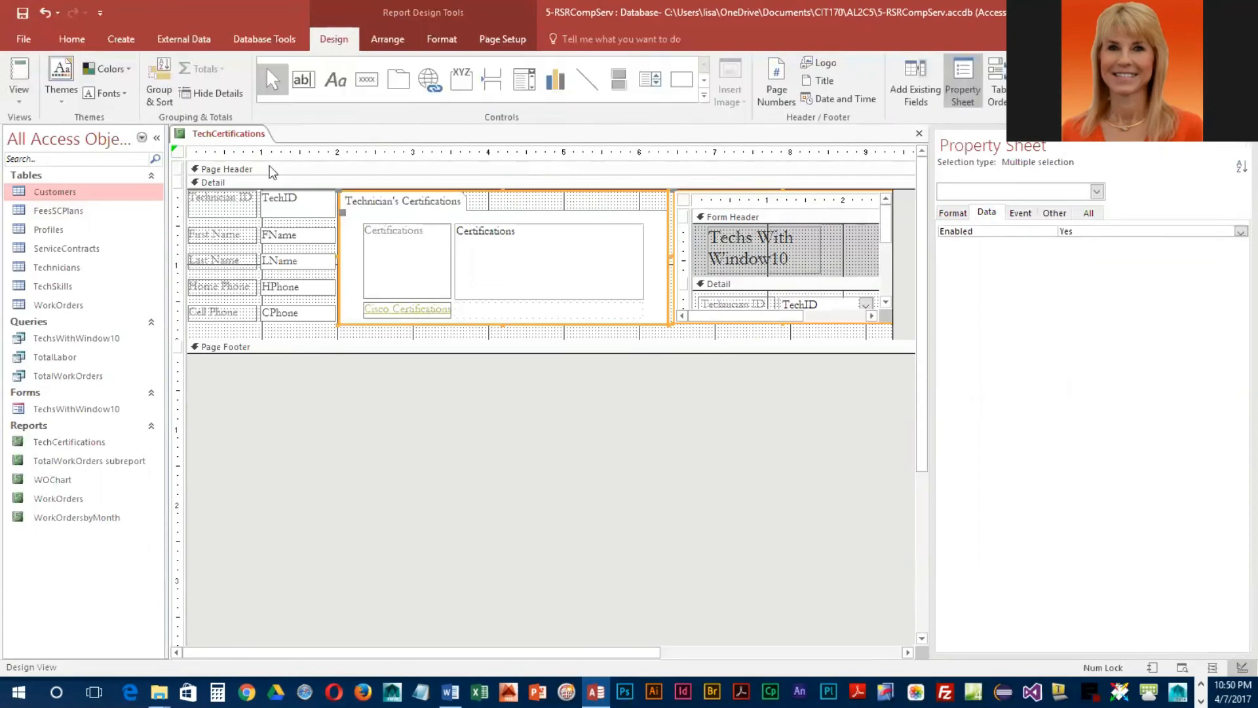
pyautogui.click(22, 73)
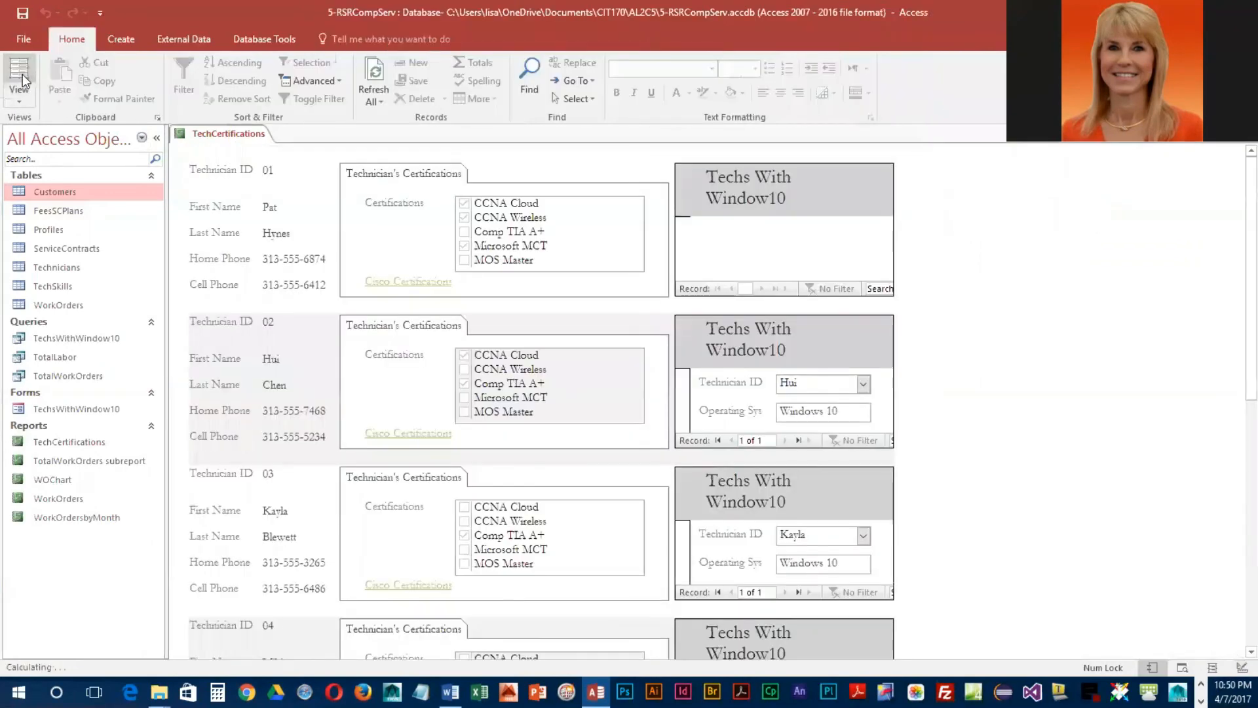